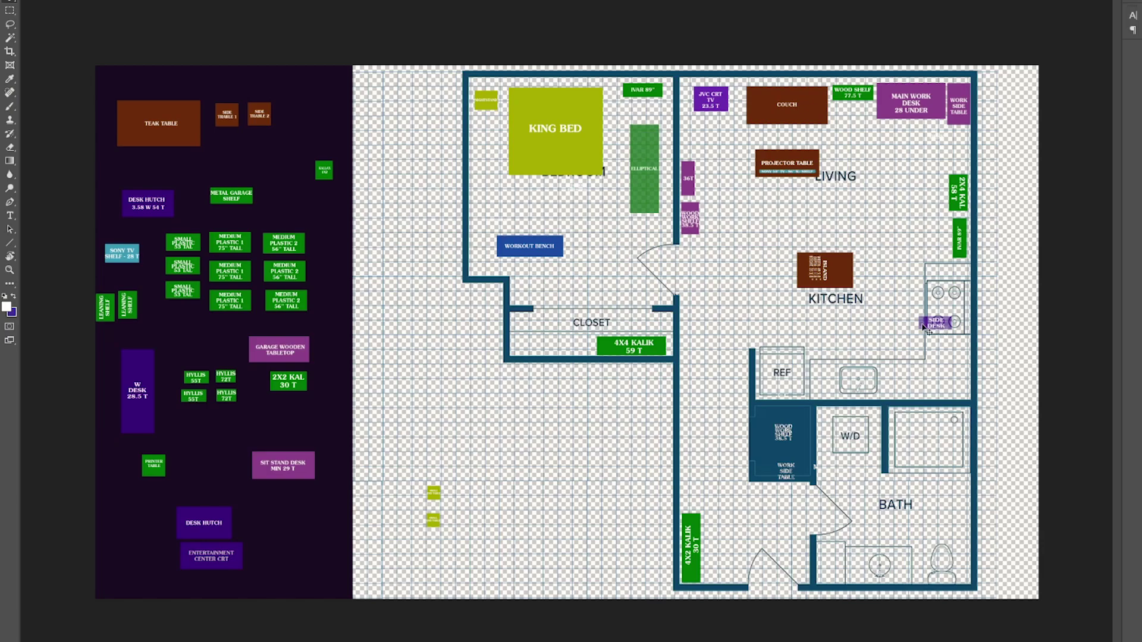
Drag the side desk off the plan, undo it, then nudge the King Bed and Projector Table.
drag(925, 328, 193, 151)
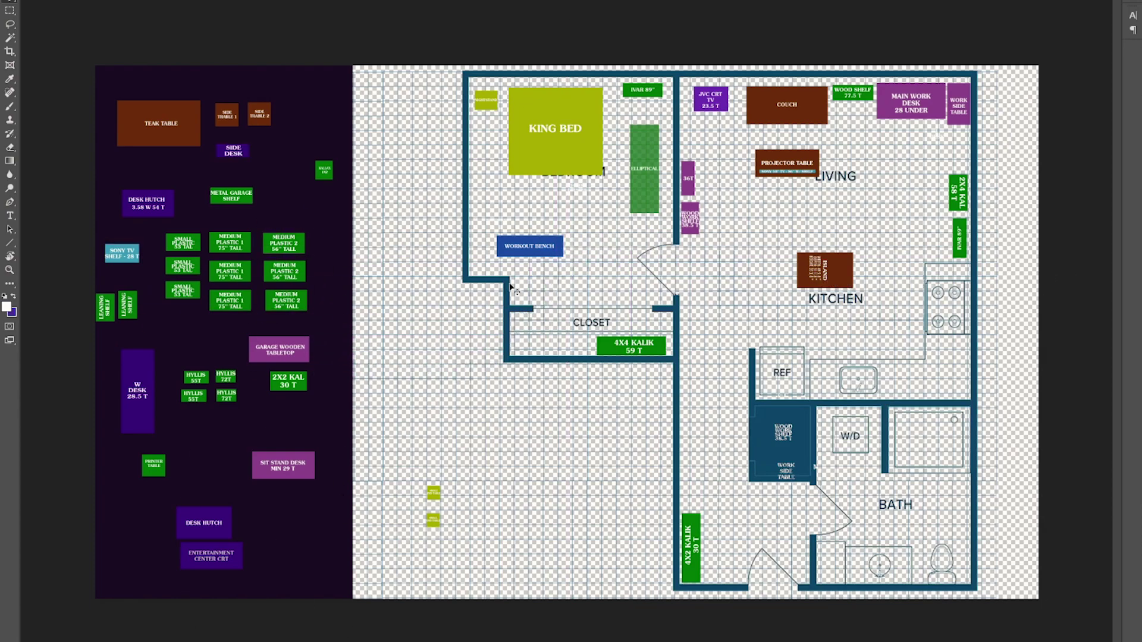
key(ctrl+z)
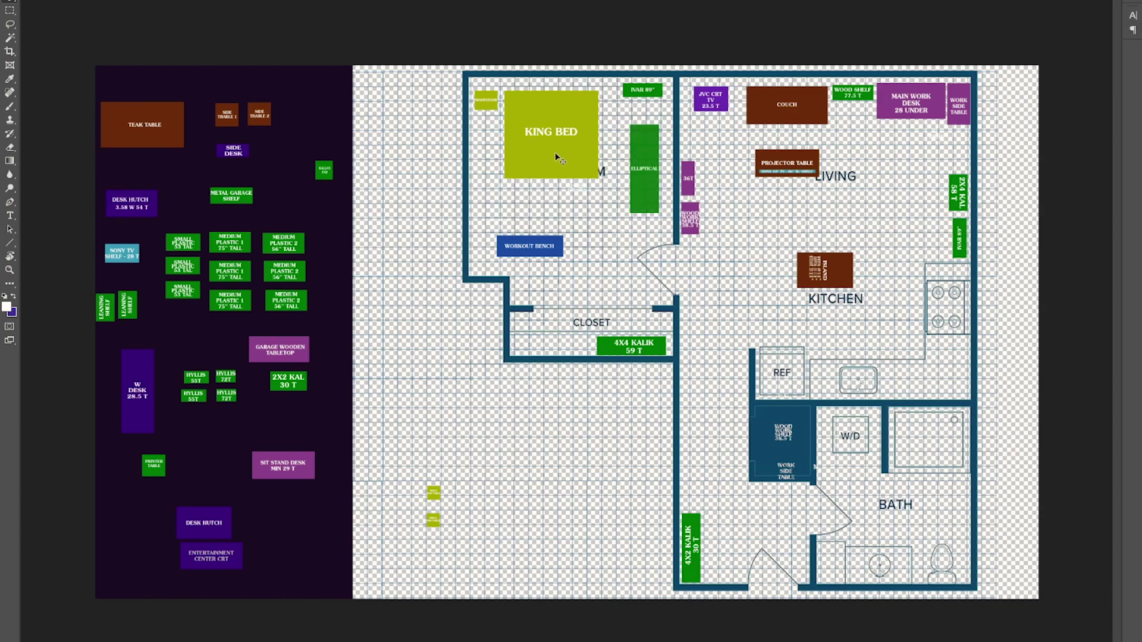
mouse_move(559, 158)
mouse_down()
mouse_move(710, 254)
mouse_move(568, 247)
mouse_move(557, 150)
mouse_up()
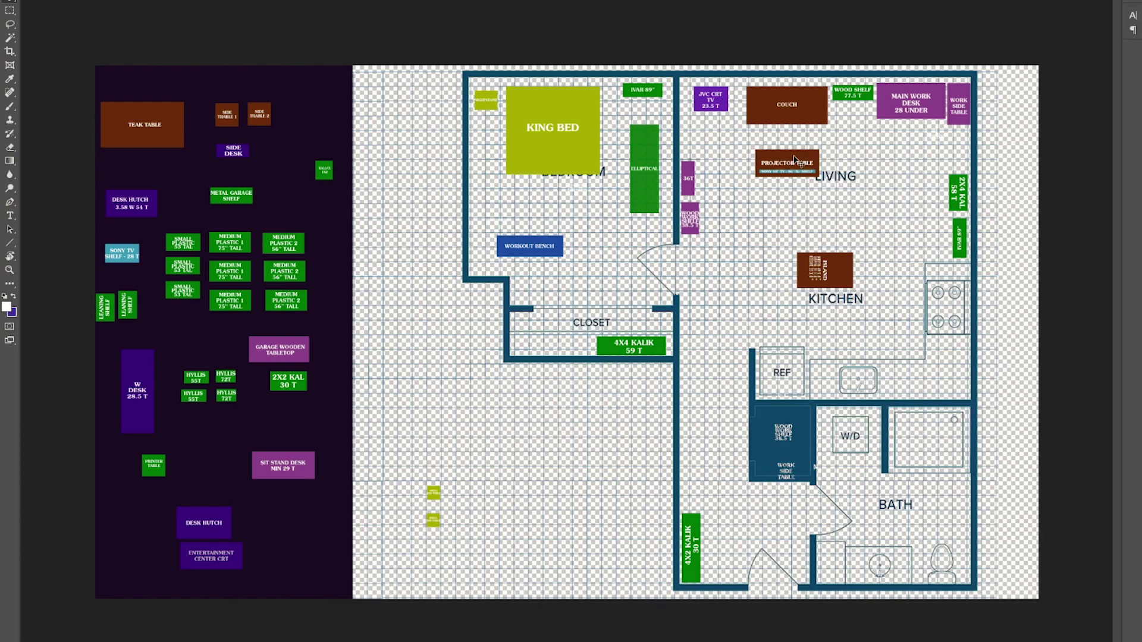
mouse_move(795, 160)
mouse_down()
mouse_move(952, 163)
mouse_move(786, 150)
mouse_move(793, 163)
mouse_up()
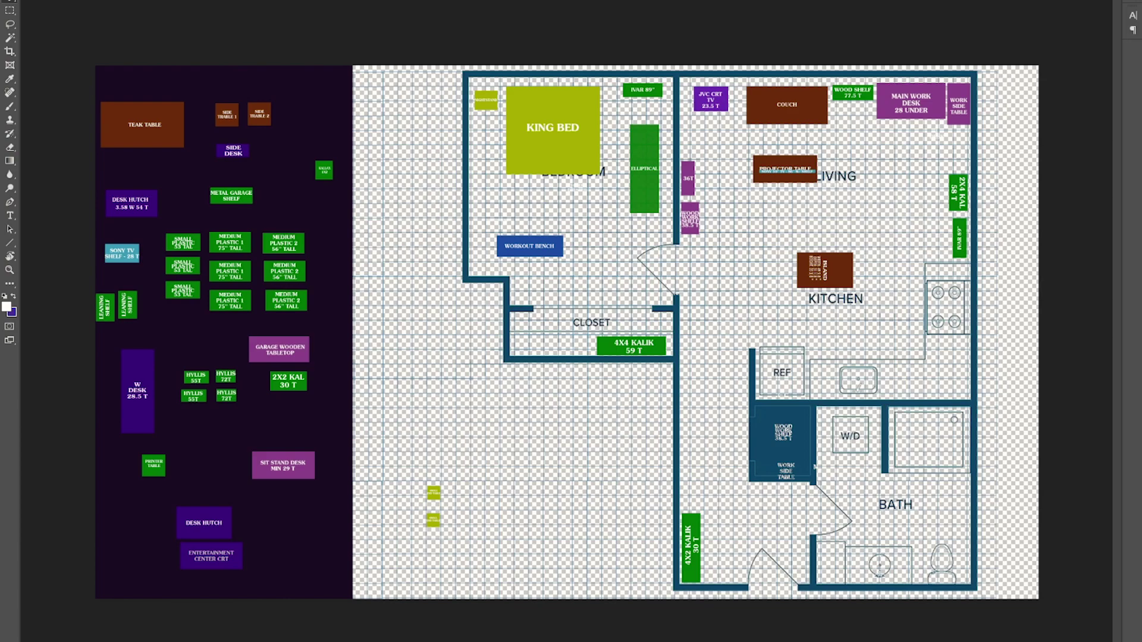
Hide the old plan, position the two-bedroom plan, and place King Bed, nightstand and Elliptical in the master bedroom.
key(ctrl+comma)
key(ctrl+comma)
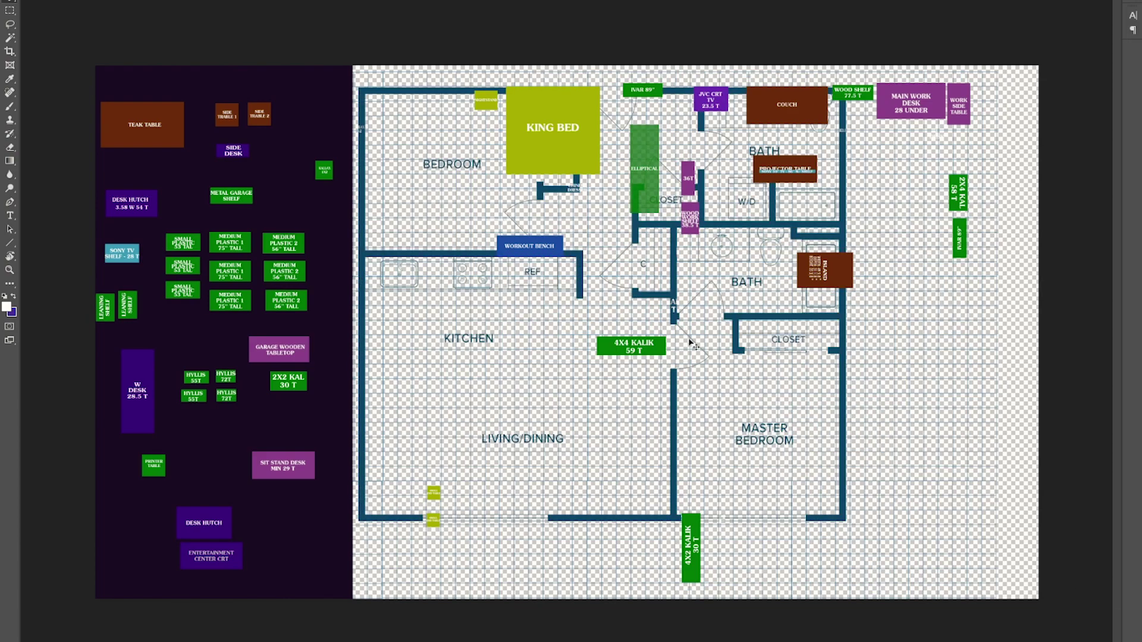
drag(674, 279, 806, 285)
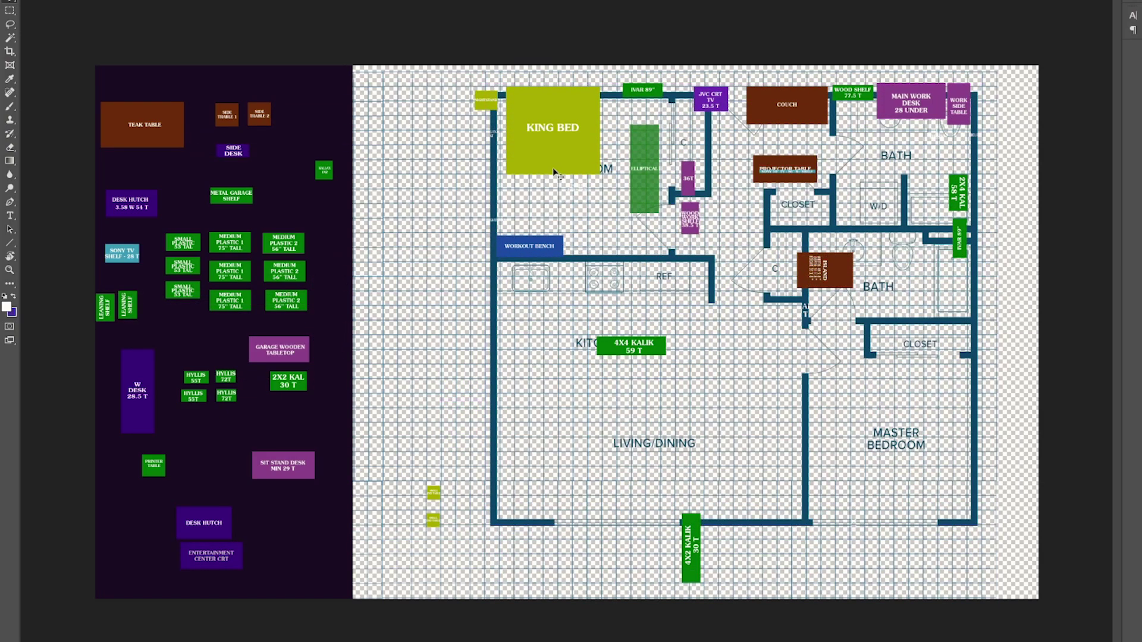
drag(574, 157, 914, 469)
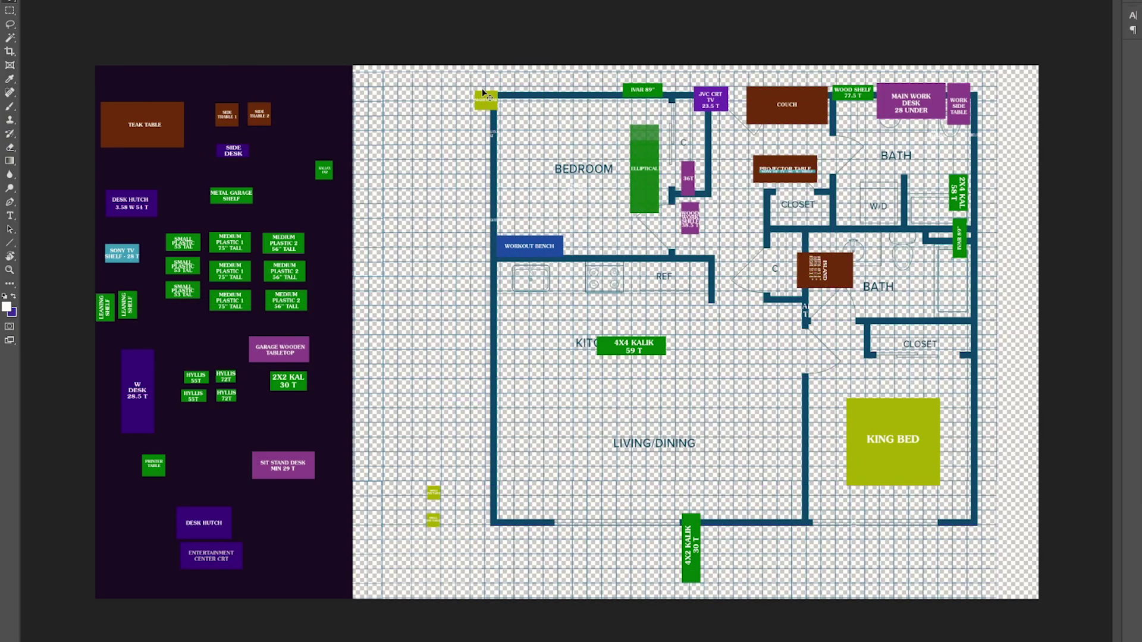
drag(488, 103, 960, 471)
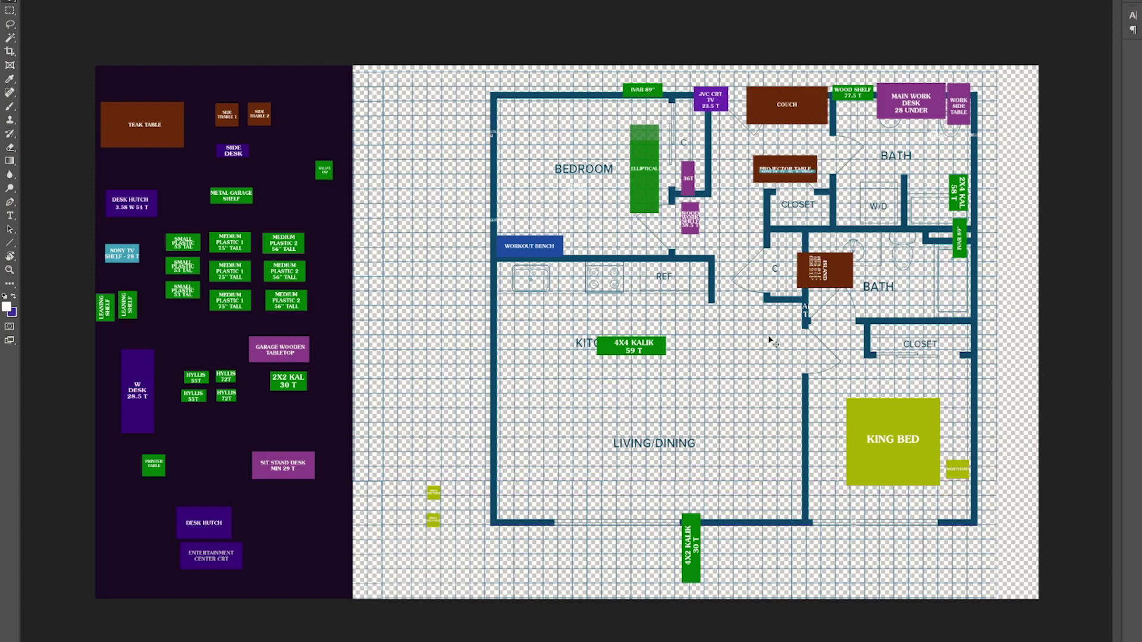
drag(648, 196, 827, 467)
Place the Workout Bench, Couch, upright 4X4 KALIK, JVC CRT TV and main work desk in the rooms.
drag(535, 254, 761, 515)
drag(787, 107, 642, 397)
drag(654, 348, 515, 343)
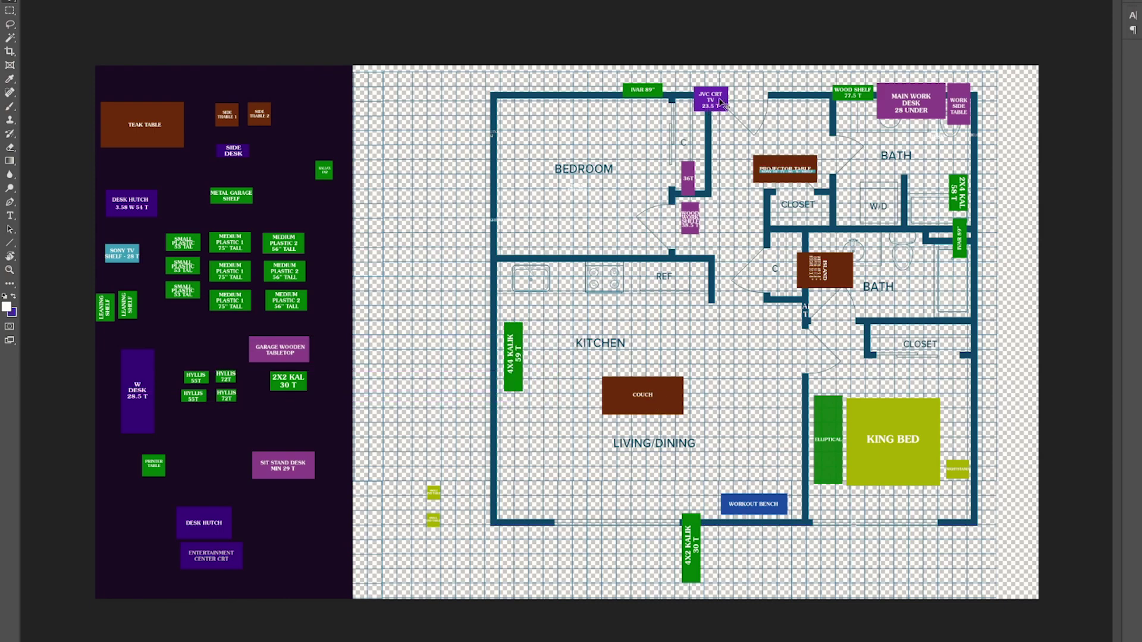
drag(721, 103, 673, 401)
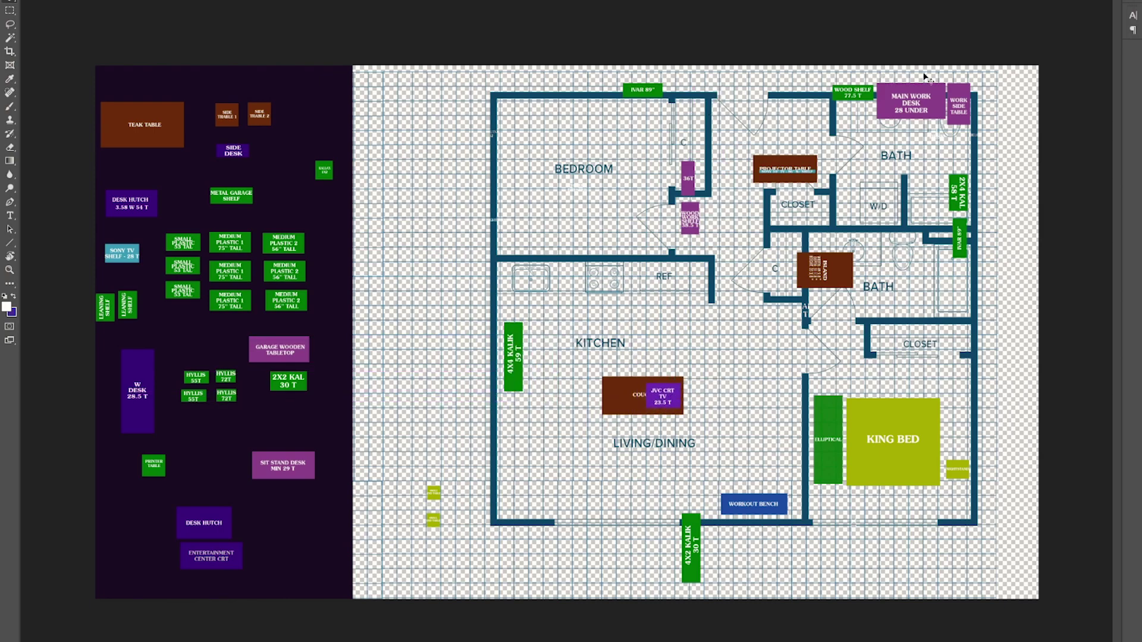
drag(926, 104, 552, 501)
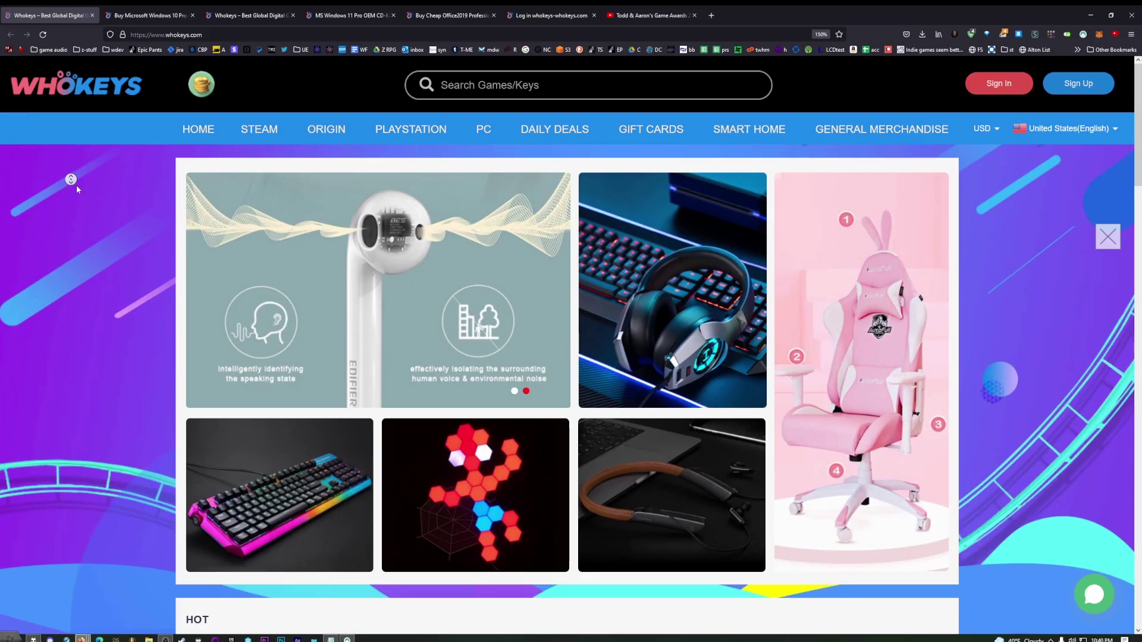
Browse the Windows 10 Pro, Windows 10 Home and Windows 11 Pro product pages on Whokeys.
middle_click(71, 179)
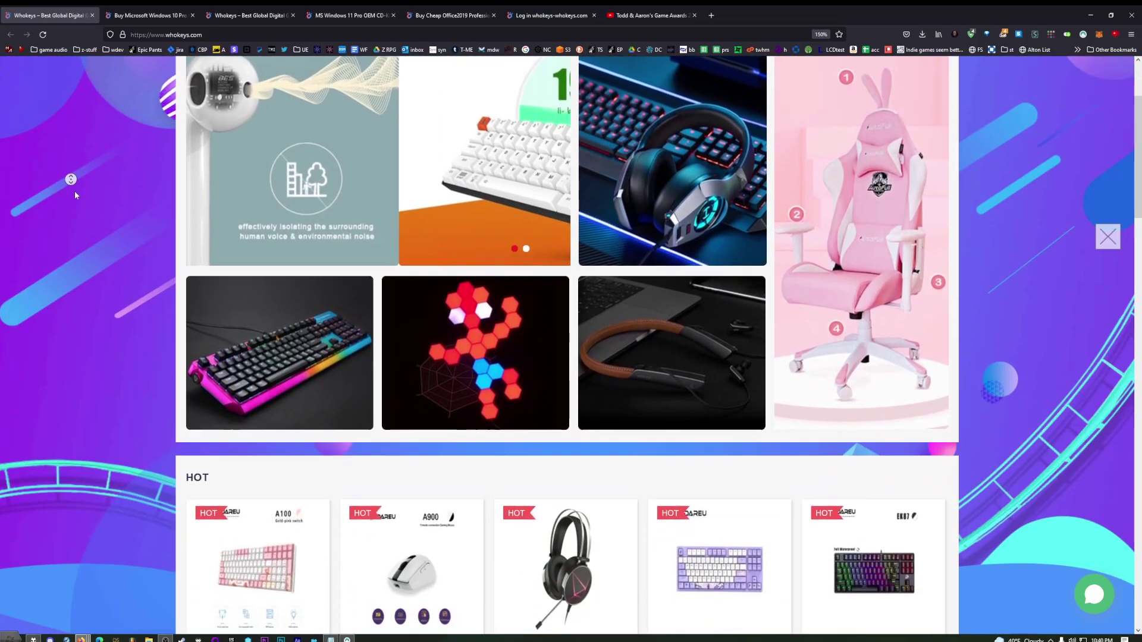
click(153, 14)
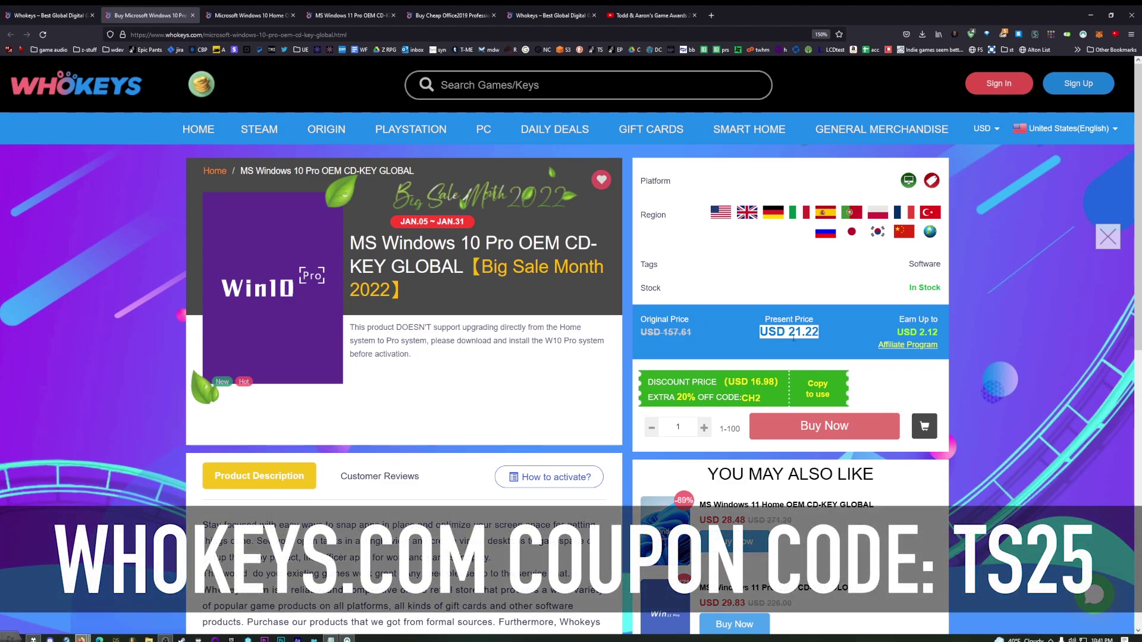
click(282, 18)
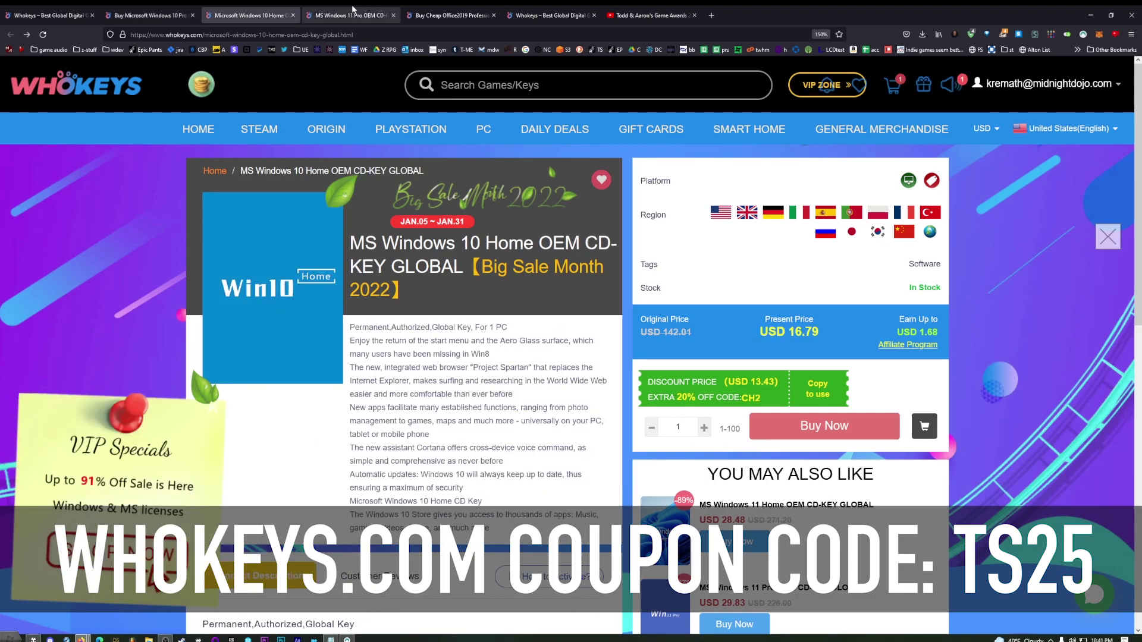
click(353, 16)
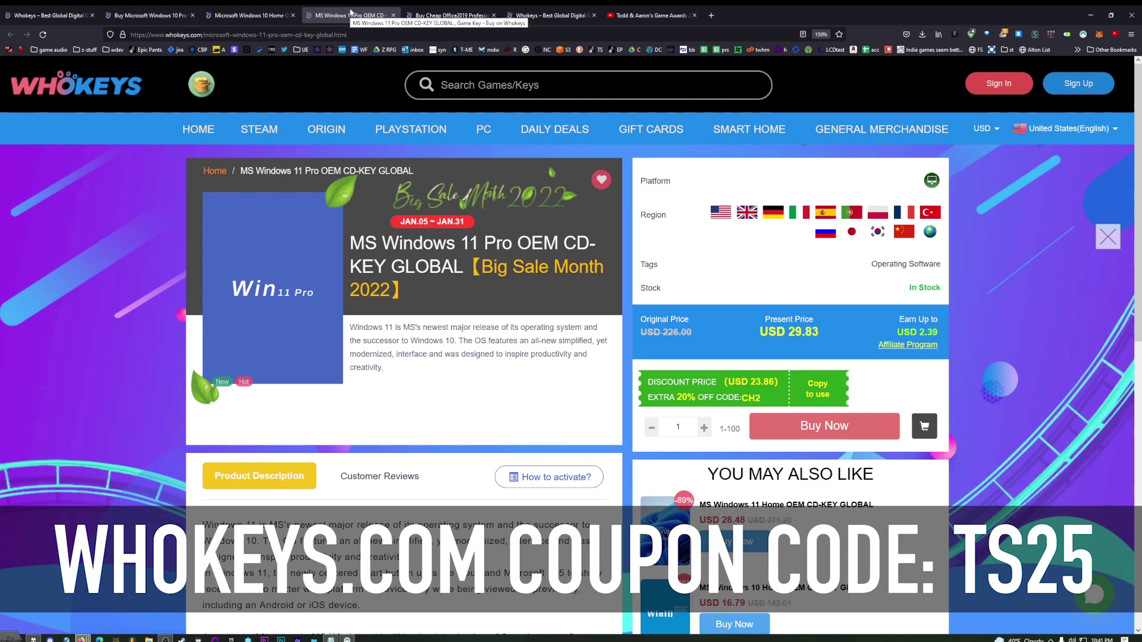
click(256, 18)
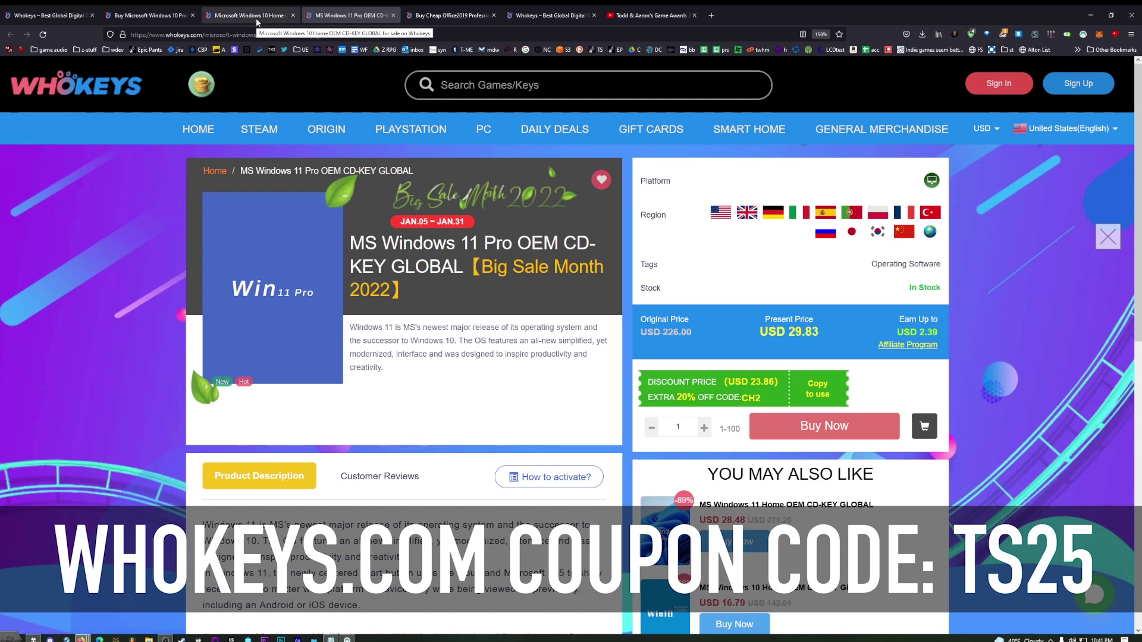
click(346, 12)
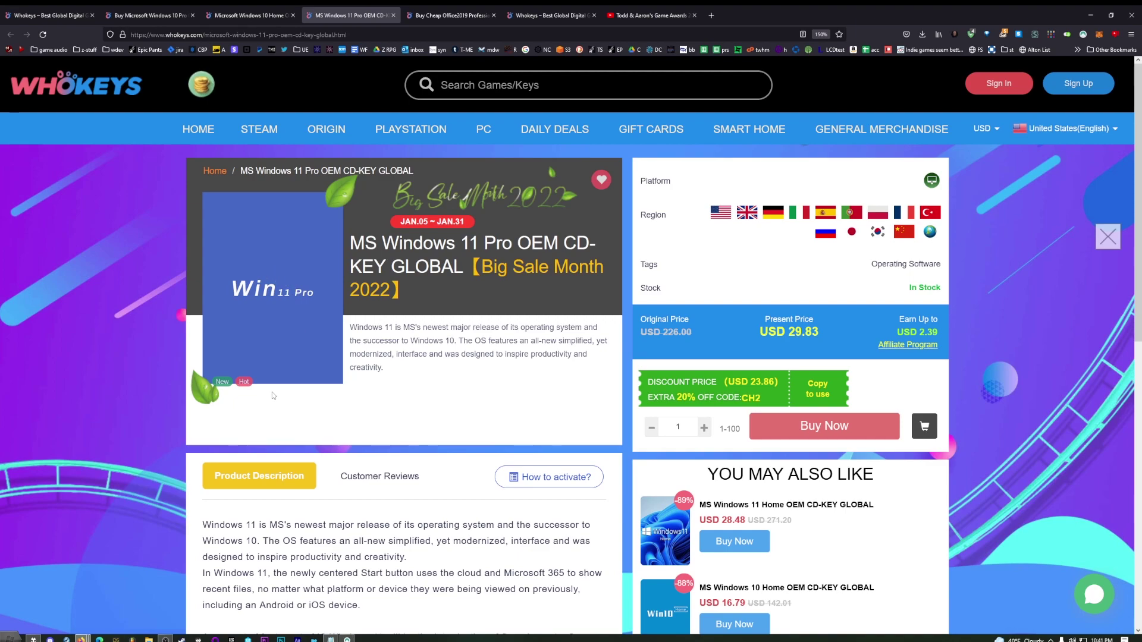
key(ctrl+Tab)
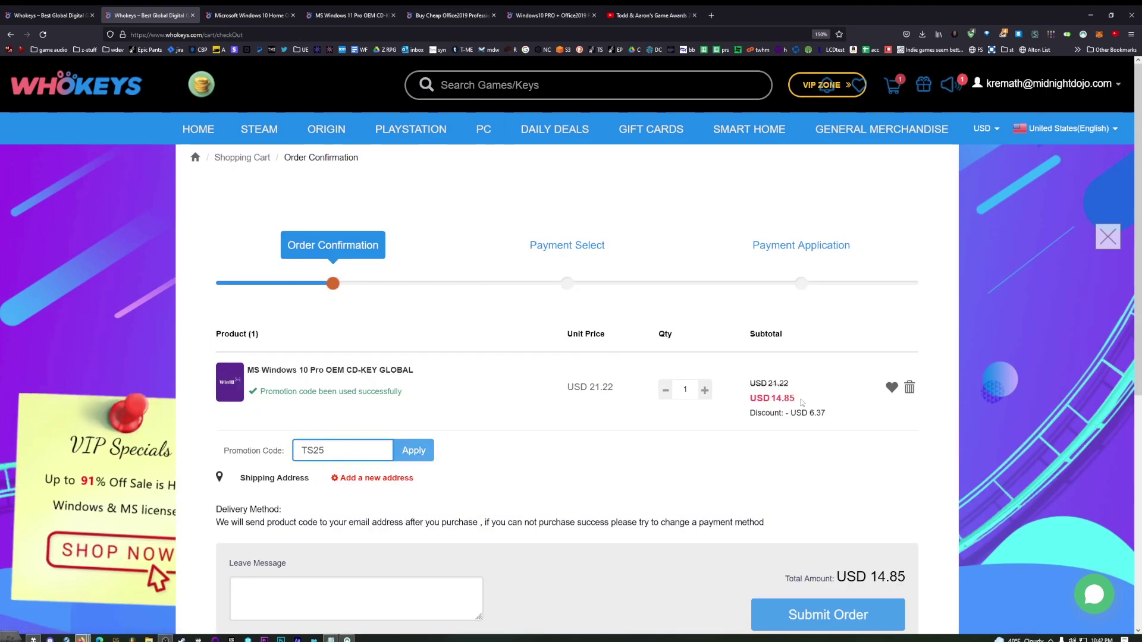
Highlight the discounted subtotal price 14.85 at checkout.
drag(748, 382, 795, 398)
double_click(782, 398)
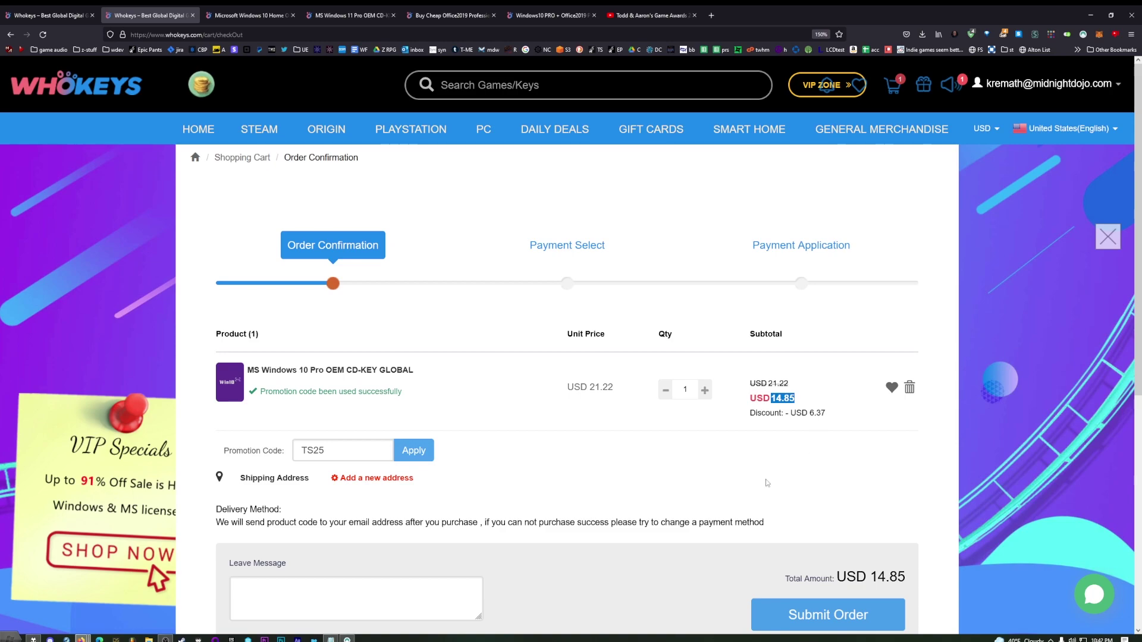
scroll(738, 482, down, 5)
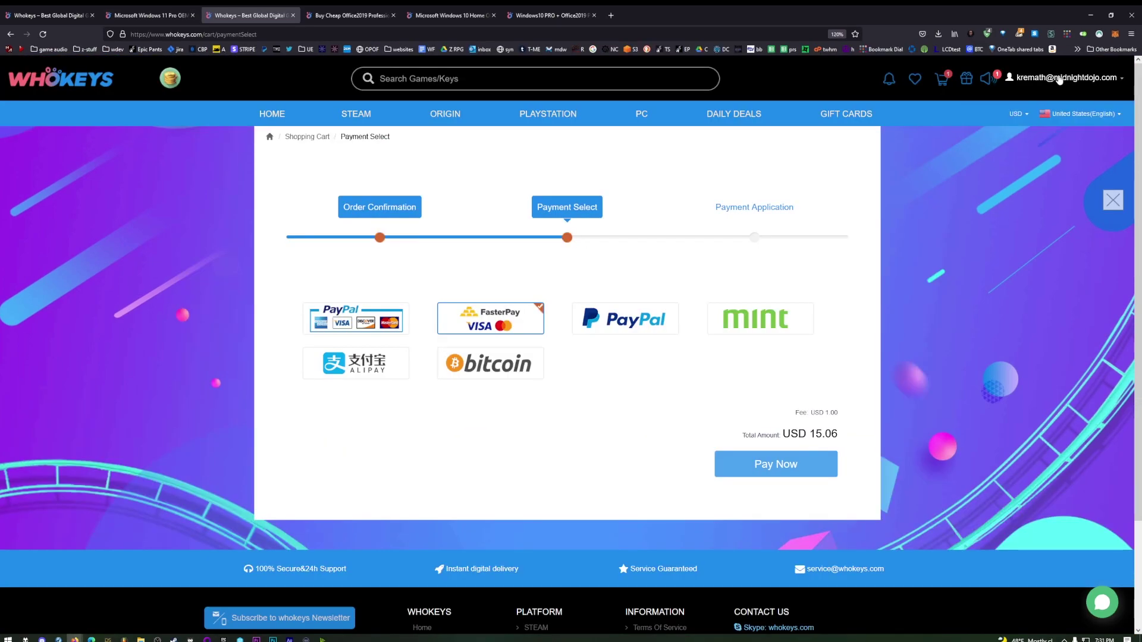
Open the Windows 10 Pro order from My Purchased Orders and select its product key.
mouse_move(1060, 80)
click(1044, 111)
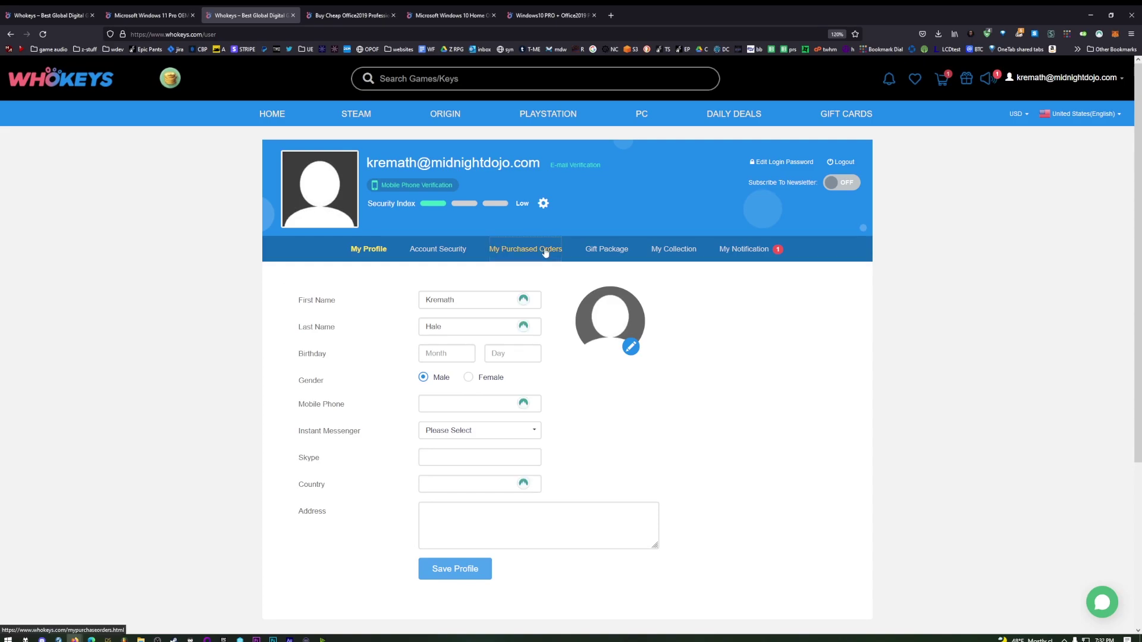
click(545, 253)
scroll(350, 380, down, 2)
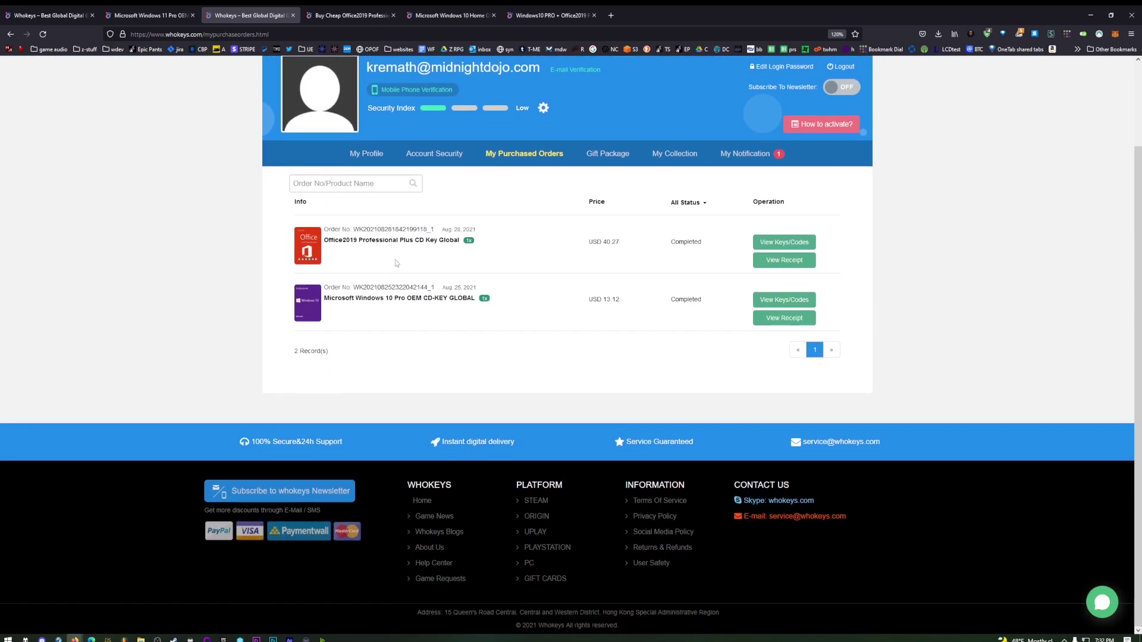
click(776, 306)
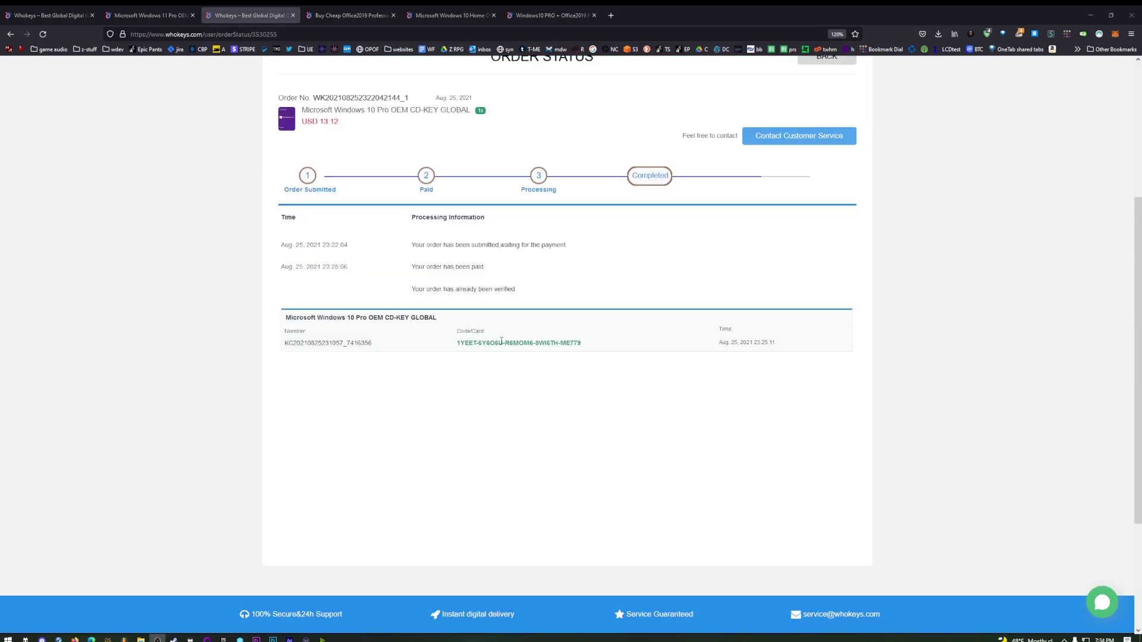
drag(583, 345, 458, 346)
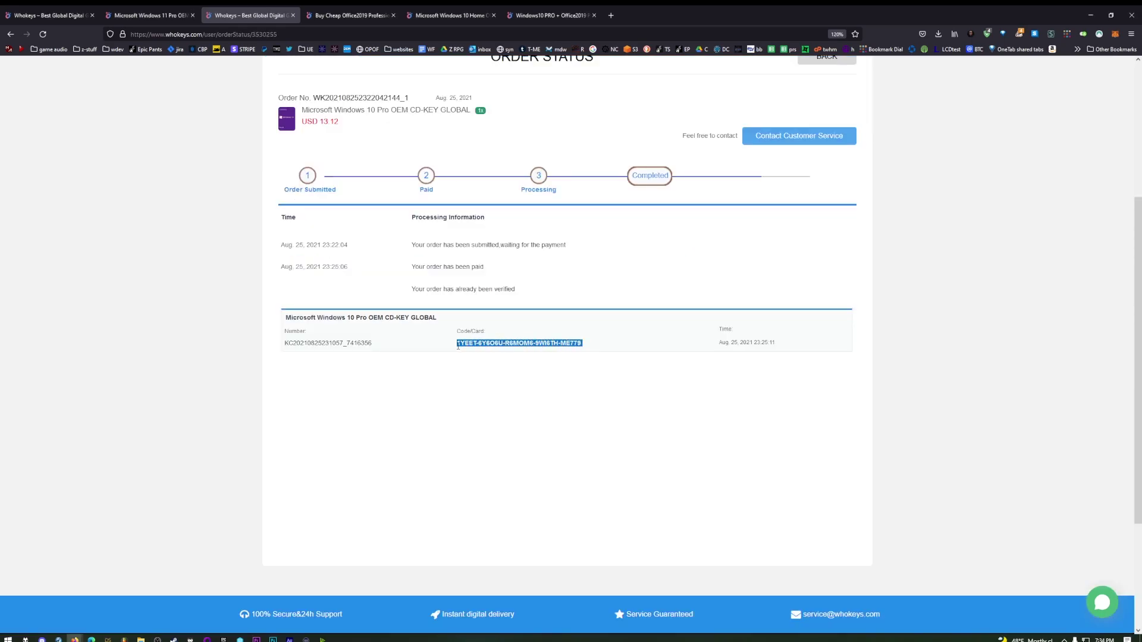
key(super)
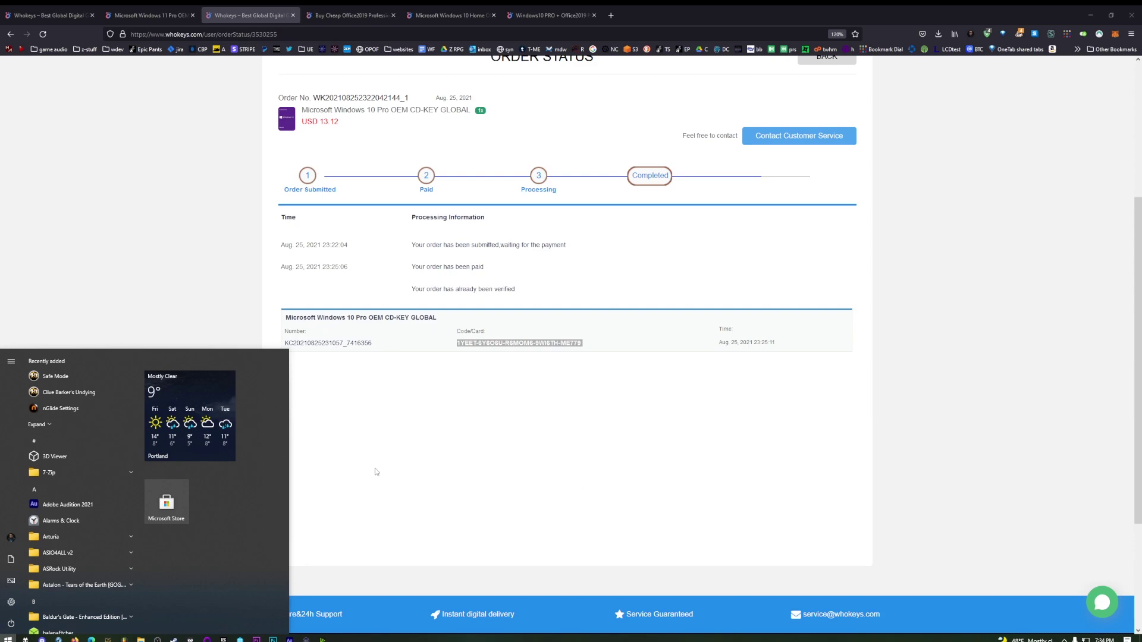
Paste the purchased key into Windows activation's Change product key, cancel, then select the product title.
text(activation settings)
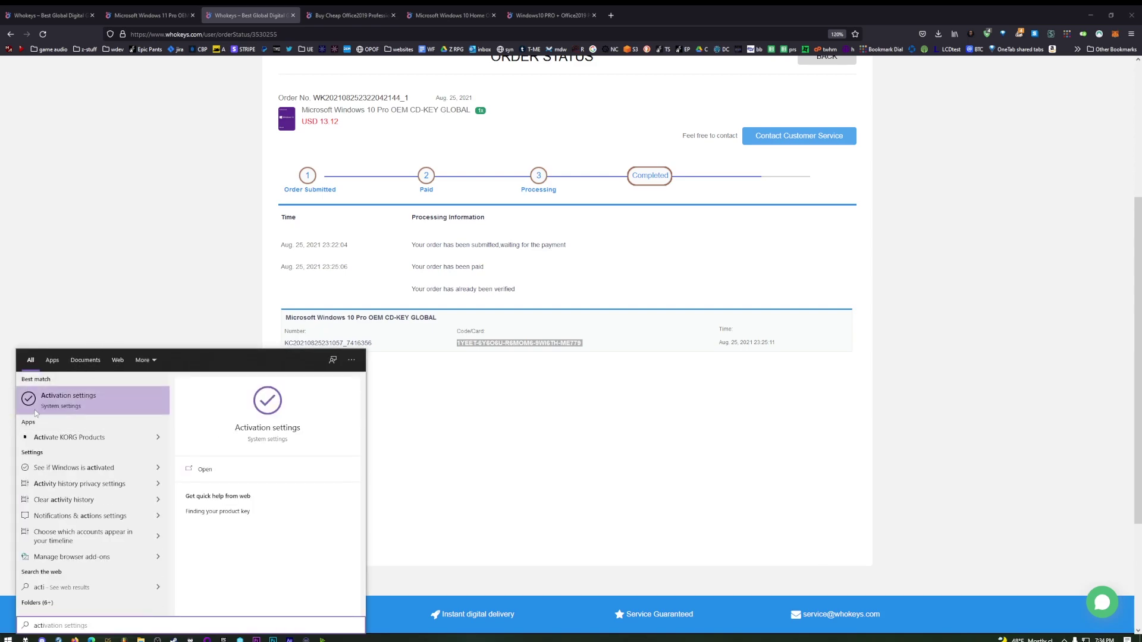
click(36, 410)
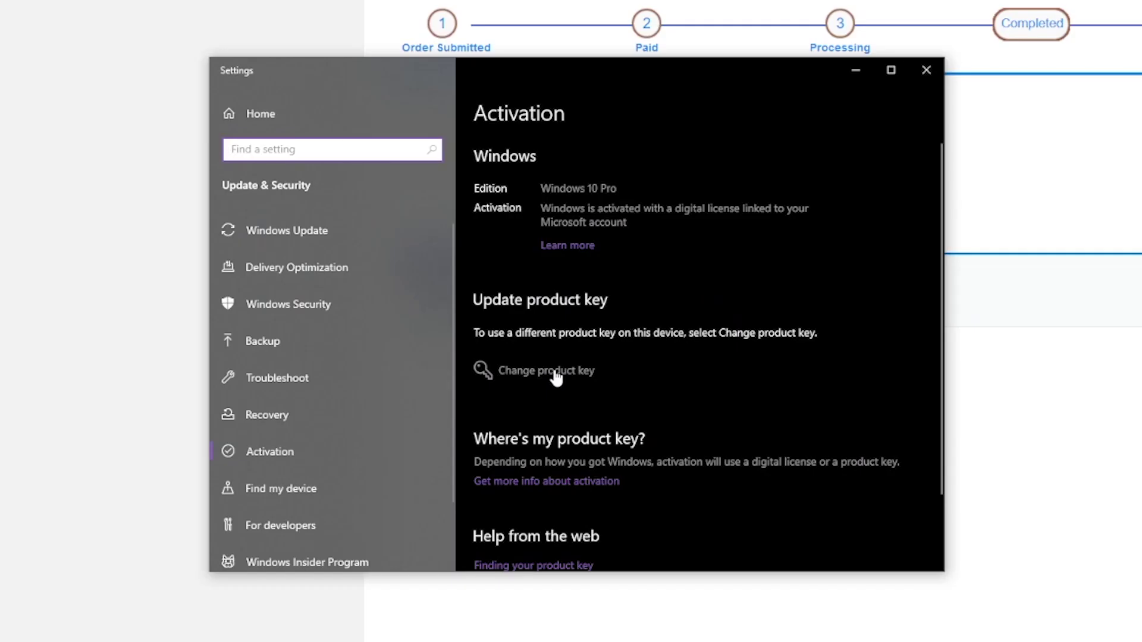
click(555, 375)
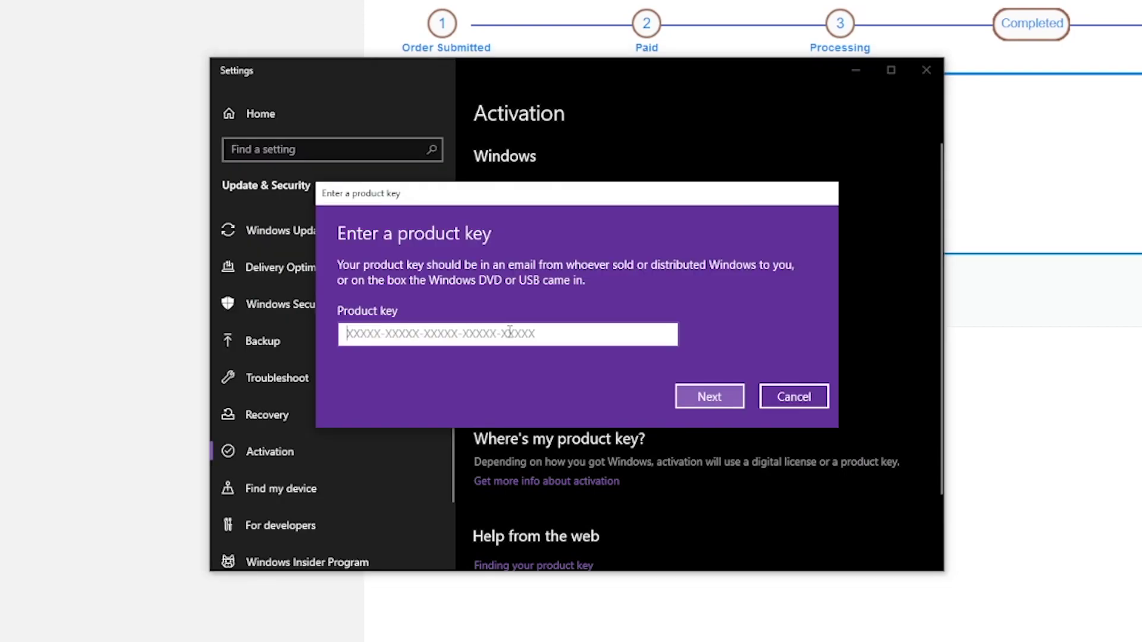
key(ctrl+v)
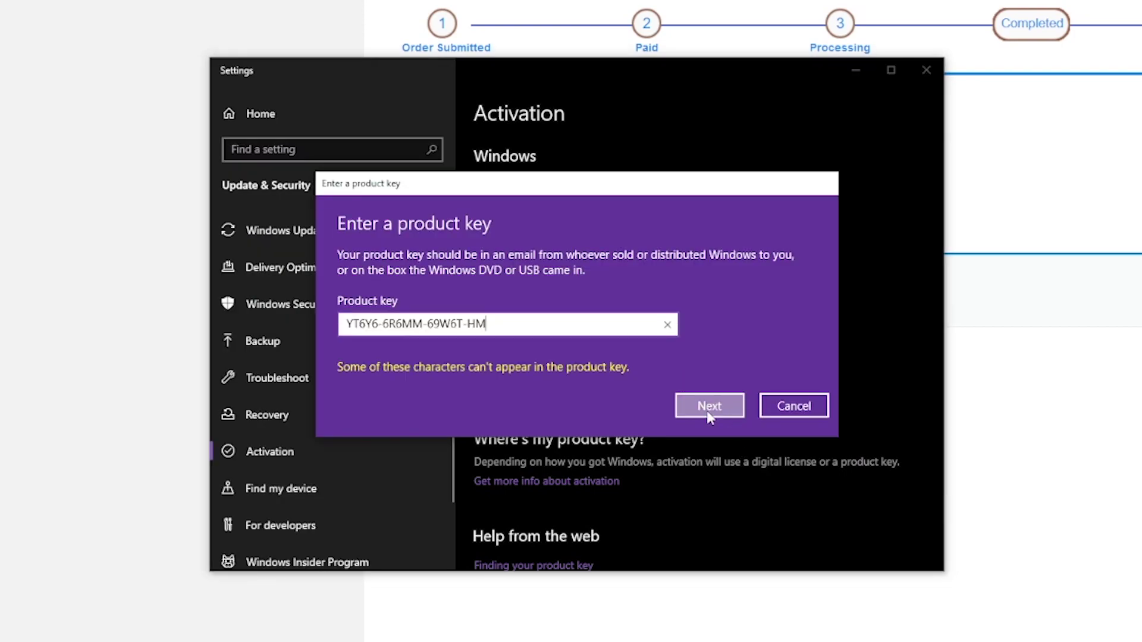
click(775, 410)
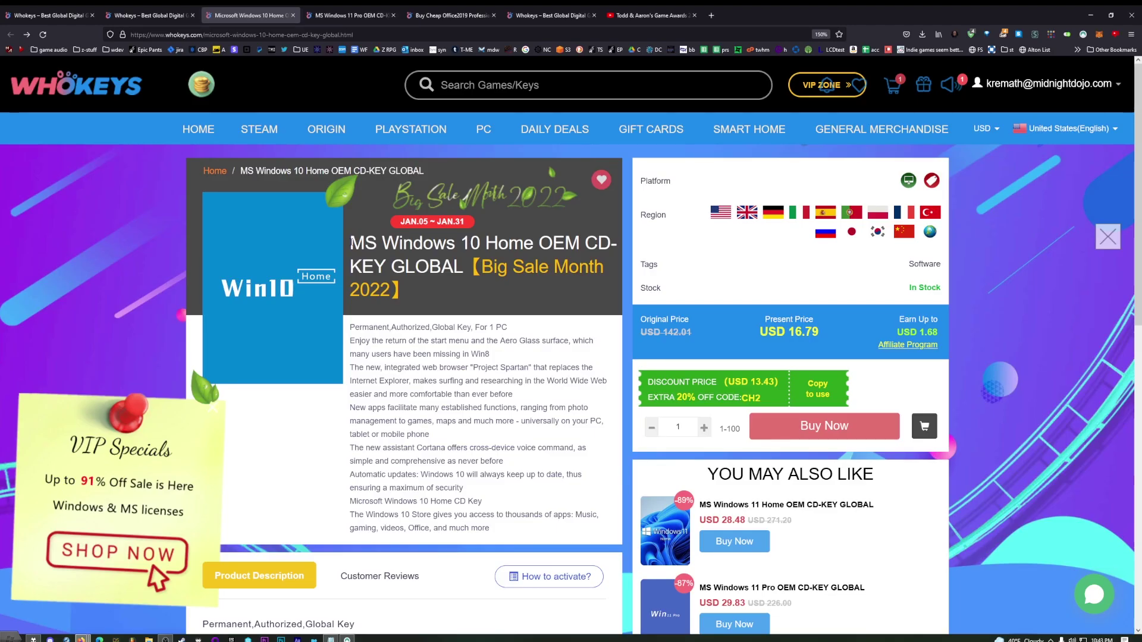
drag(351, 243, 460, 244)
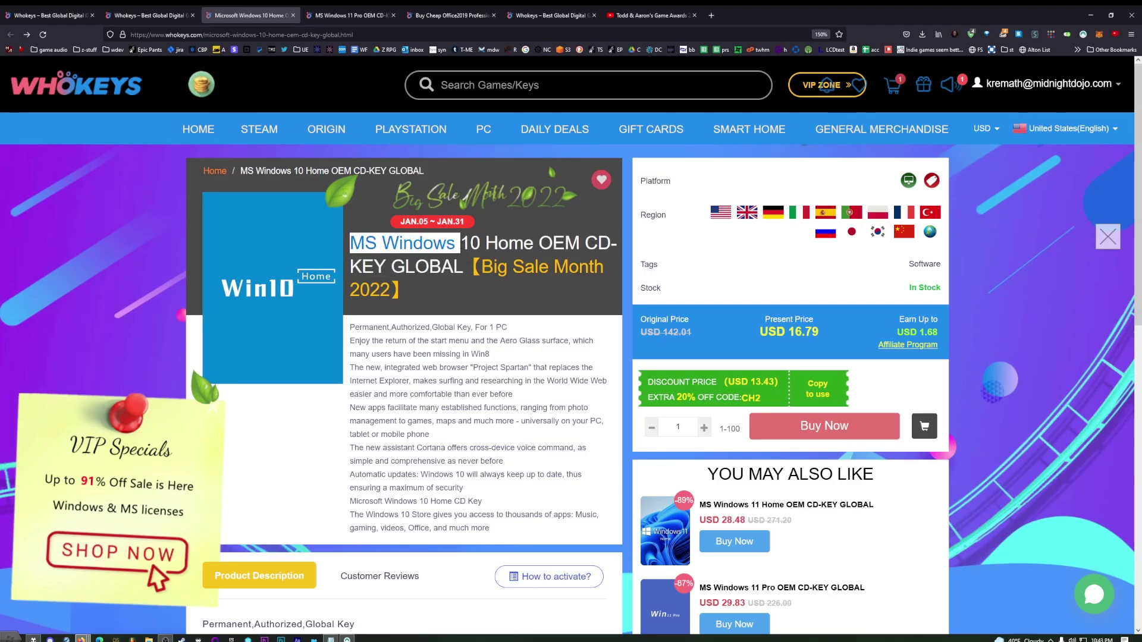
Deselect the highlighted product title text on the page.
click(470, 297)
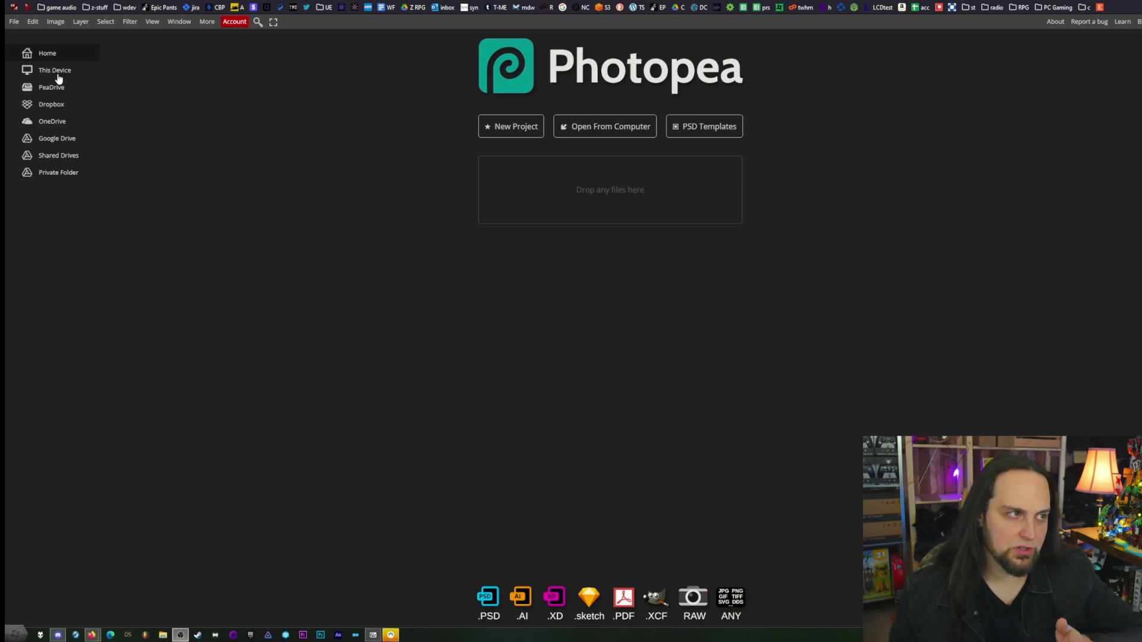
Create a new 1920 × 1080 document and hide its white Background layer.
key(ctrl+alt+n)
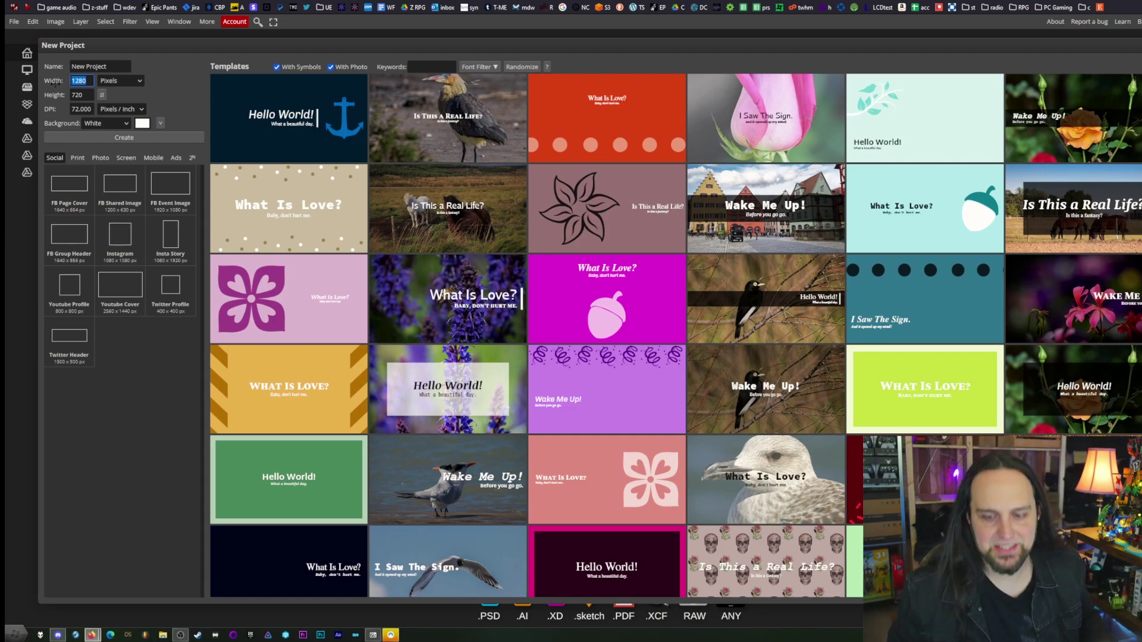
text(1920)
key(Tab)
text(10)
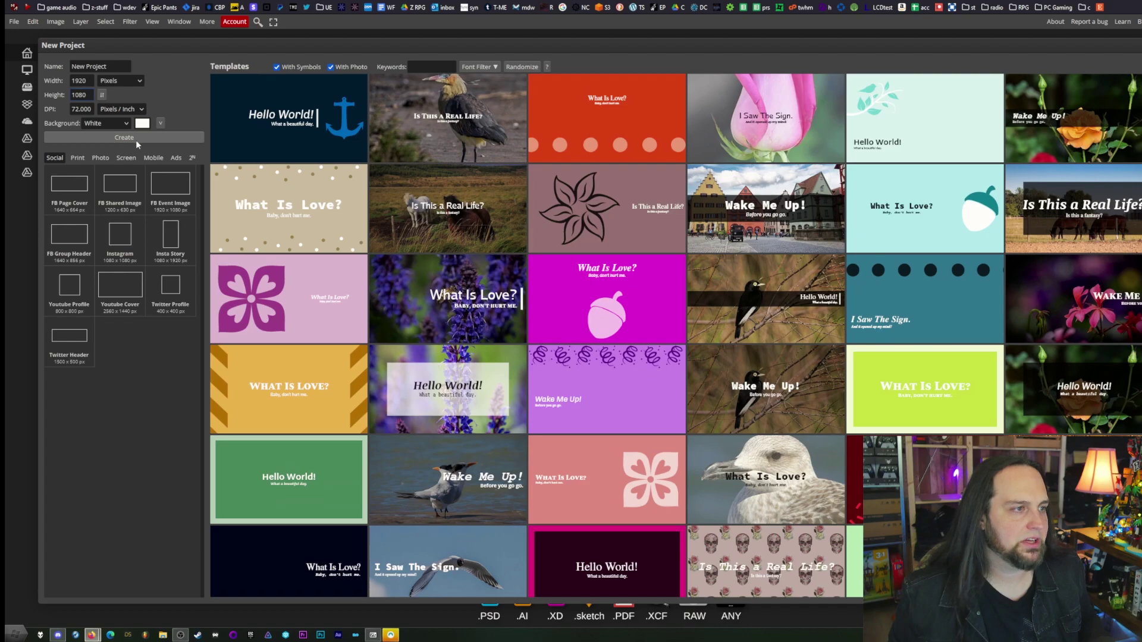
click(136, 139)
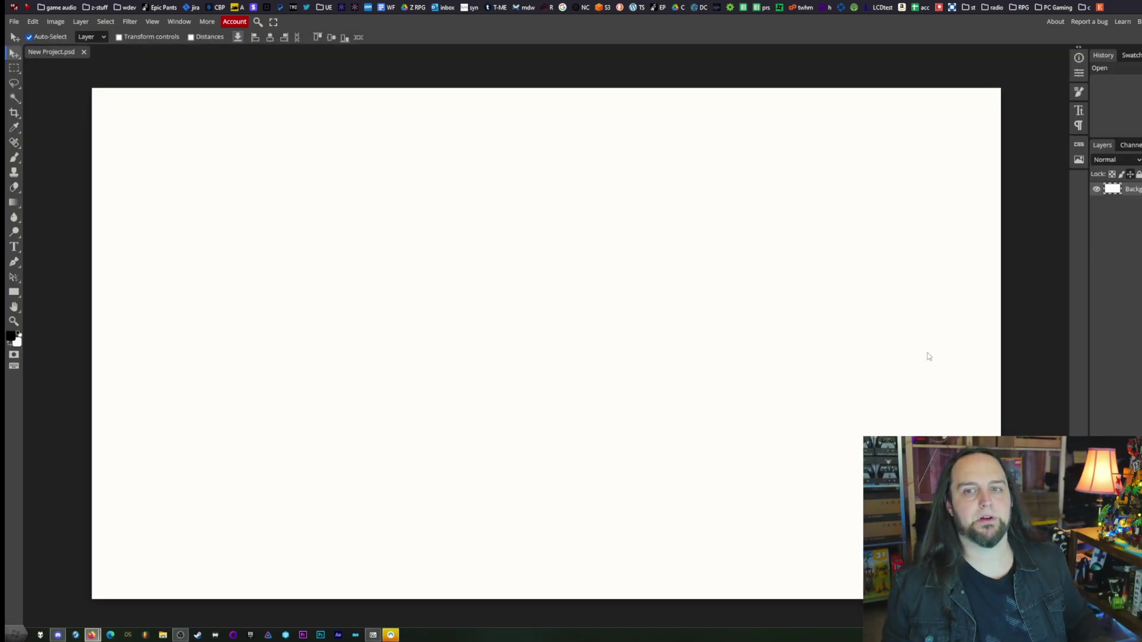
key(ctrl+comma)
key(ctrl+comma)
key(ctrl+comma)
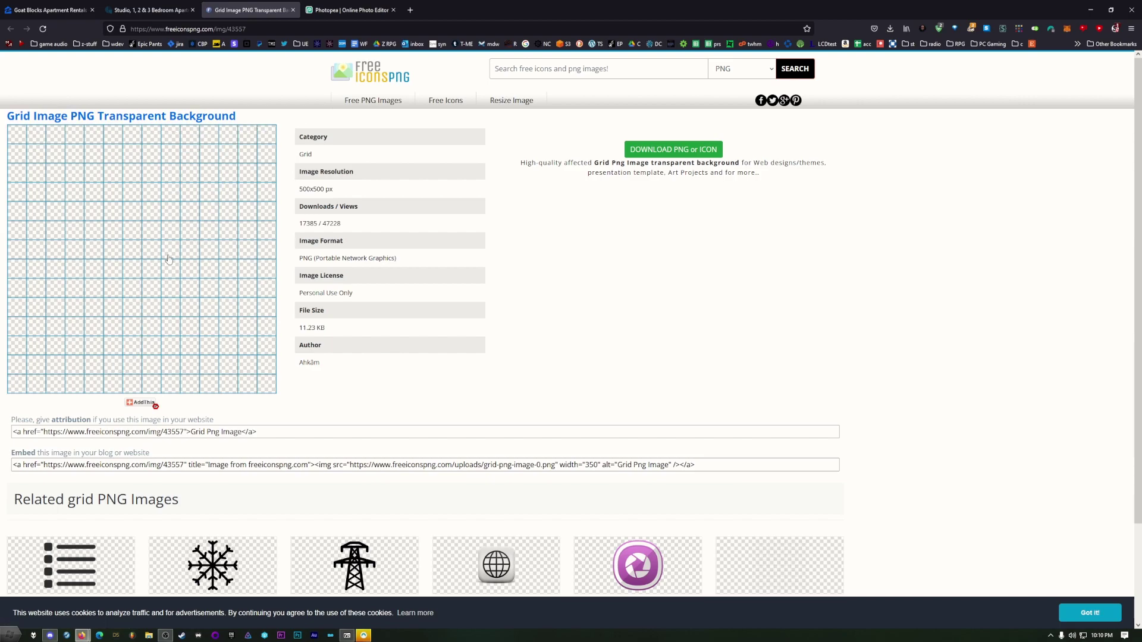
Download the grid PNG from FreeIconsPNG's Download PNG and DOWNLOAD buttons.
click(669, 152)
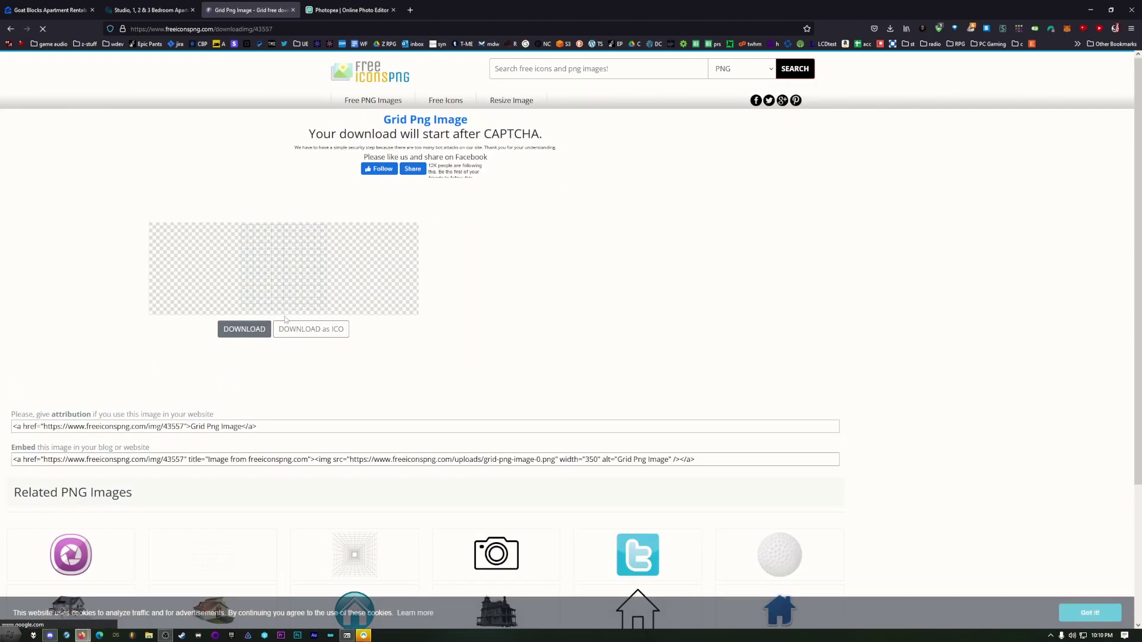
click(248, 330)
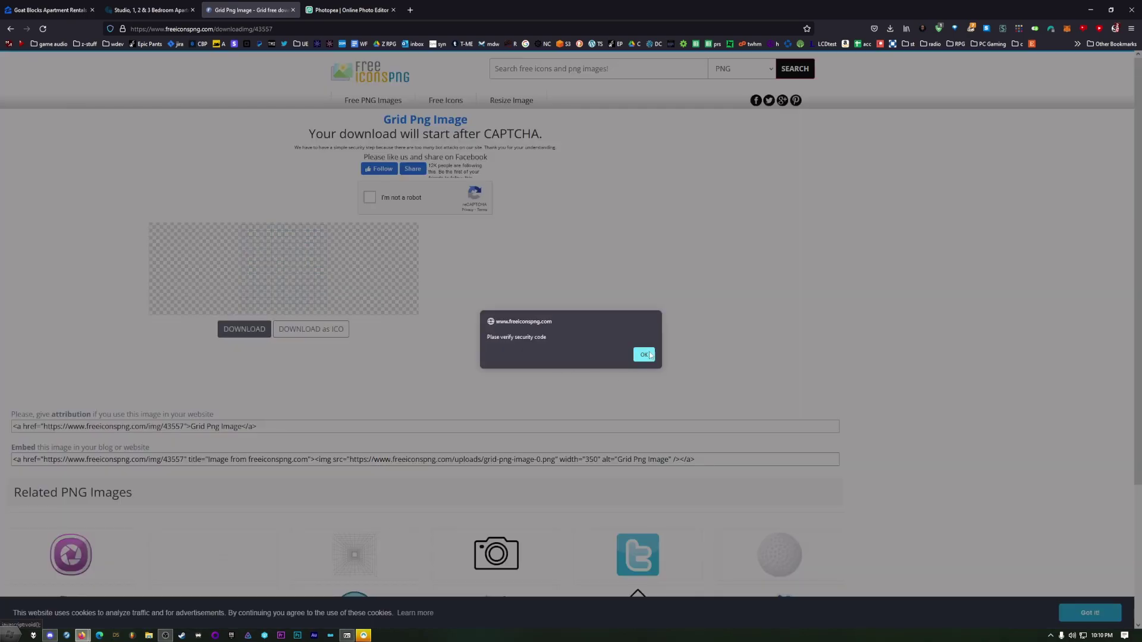
Paste the grid into the new project and position it at the canvas top-left.
key(ctrl+Tab)
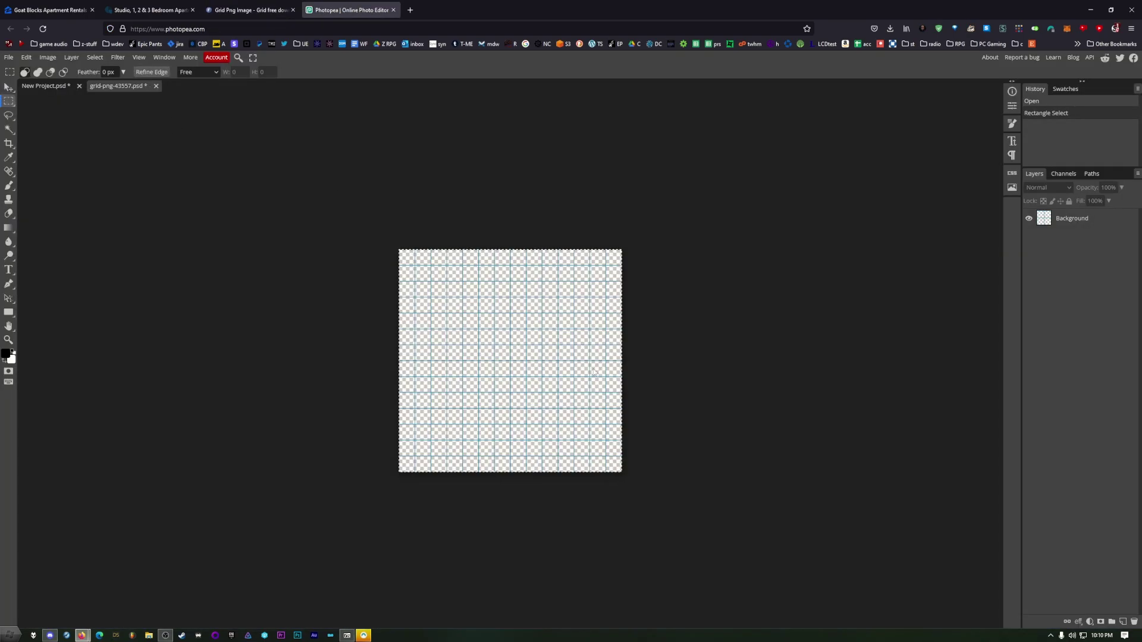
click(41, 88)
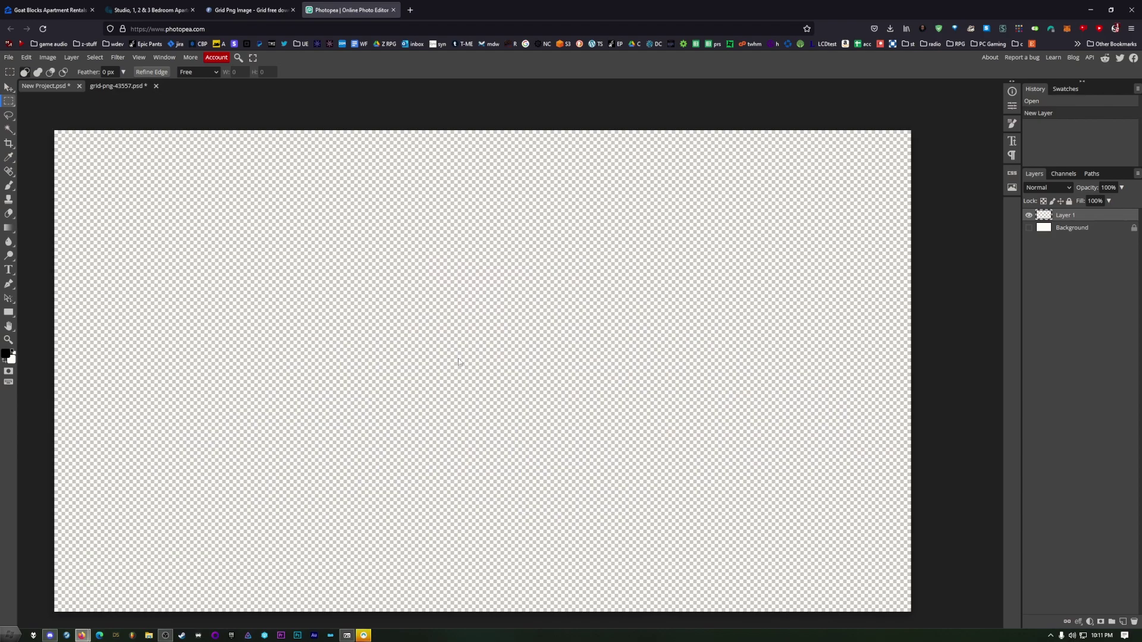
key(ctrl+v)
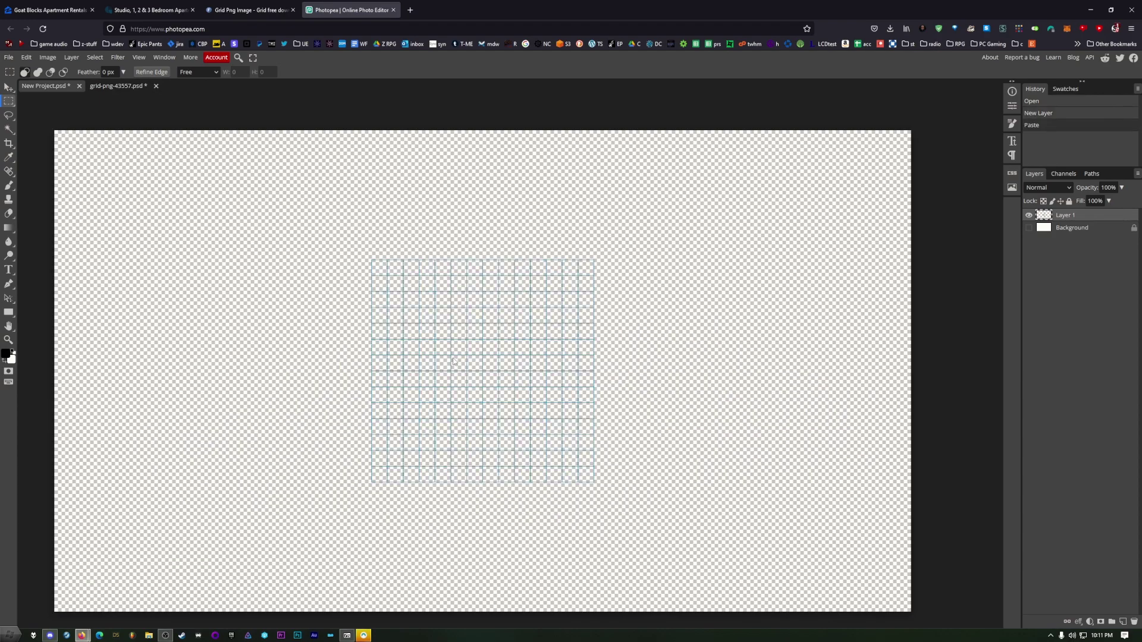
click(8, 87)
drag(472, 262, 224, 154)
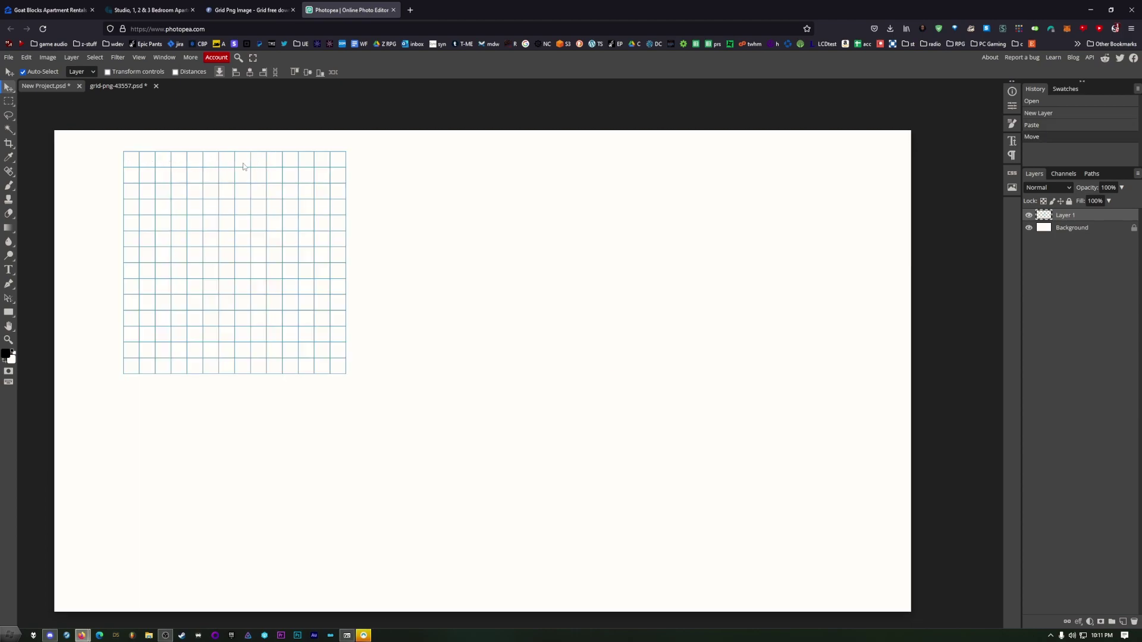
drag(335, 215, 323, 214)
Duplicate the grid to the right and below, nudging the copies into alignment.
drag(303, 345, 526, 345)
key(ctrl+j)
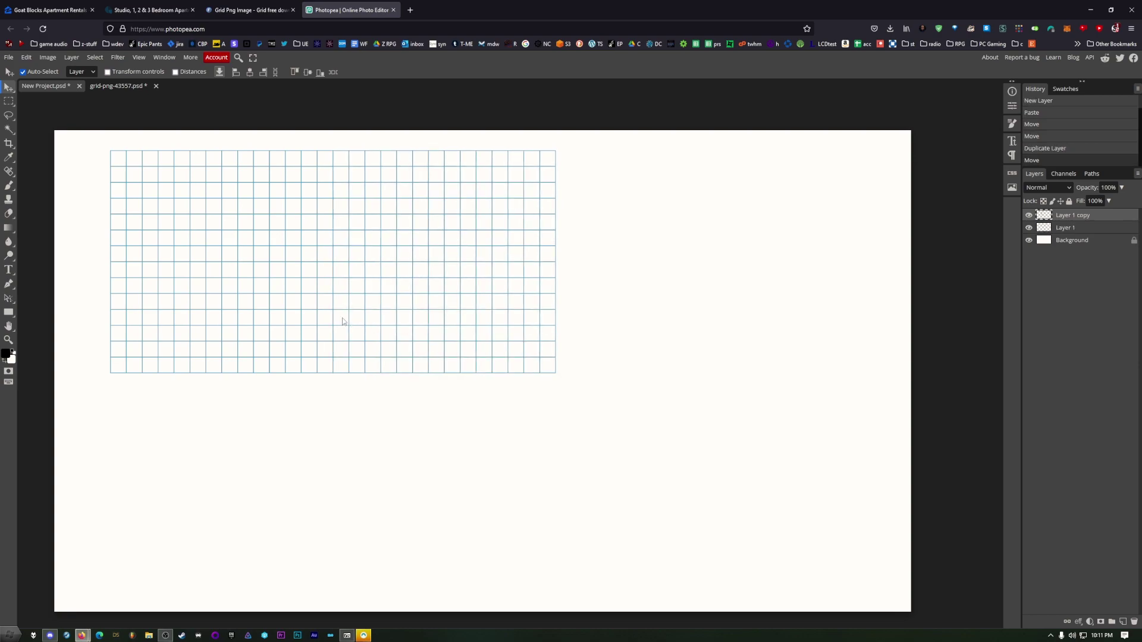
drag(349, 313, 573, 314)
key(ctrl+j)
drag(563, 374, 561, 598)
key(ctrl+j)
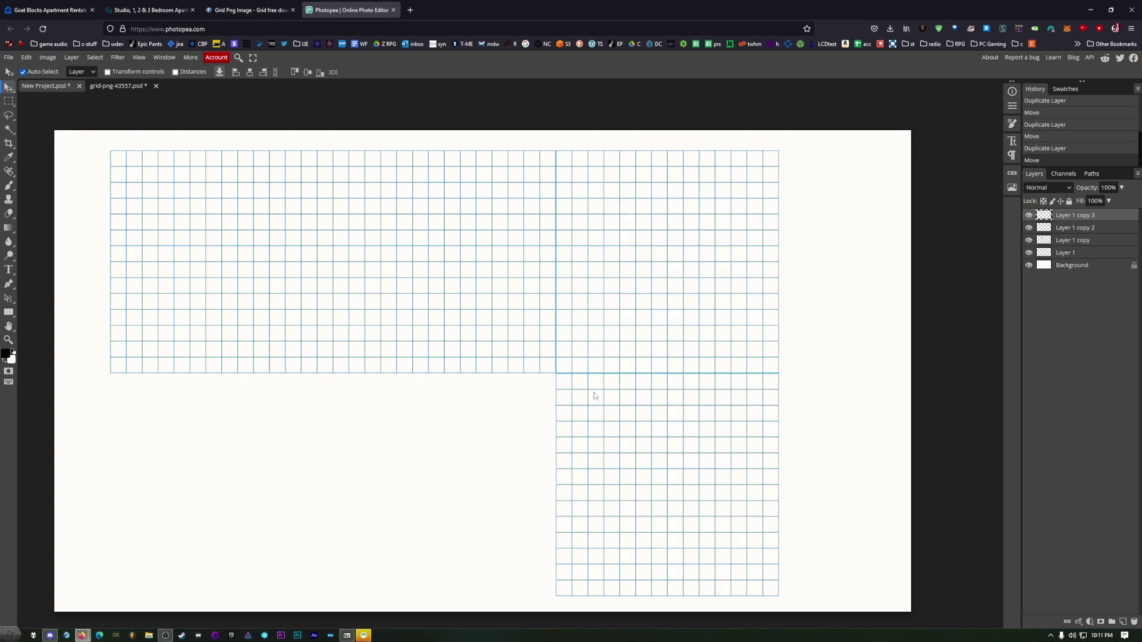
scroll(594, 396, up, 5)
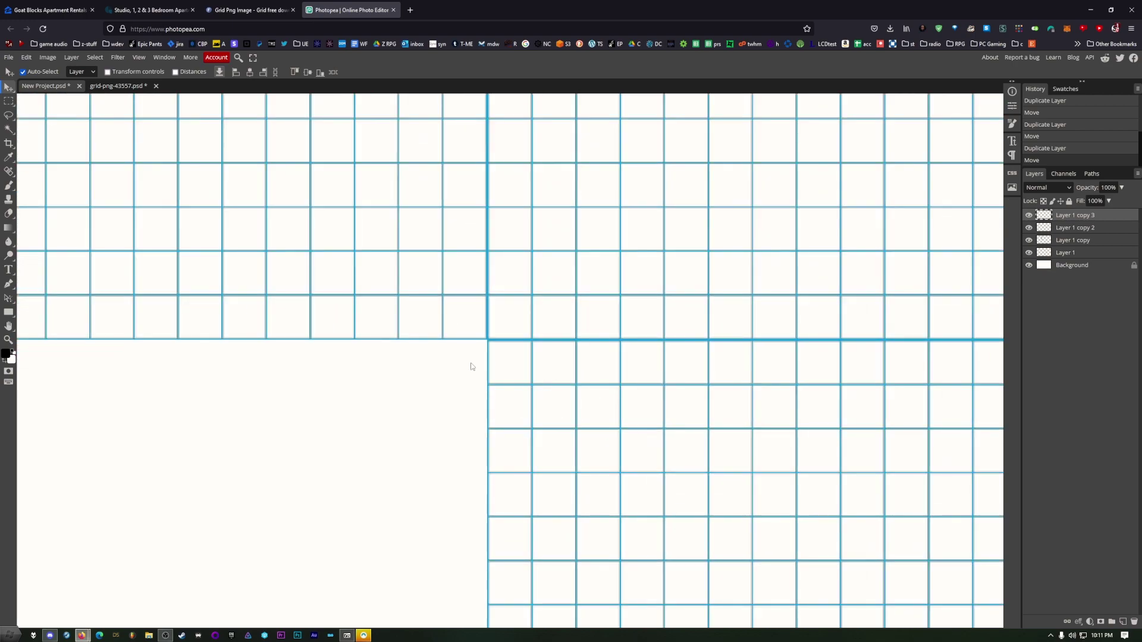
key(Up)
key(Left)
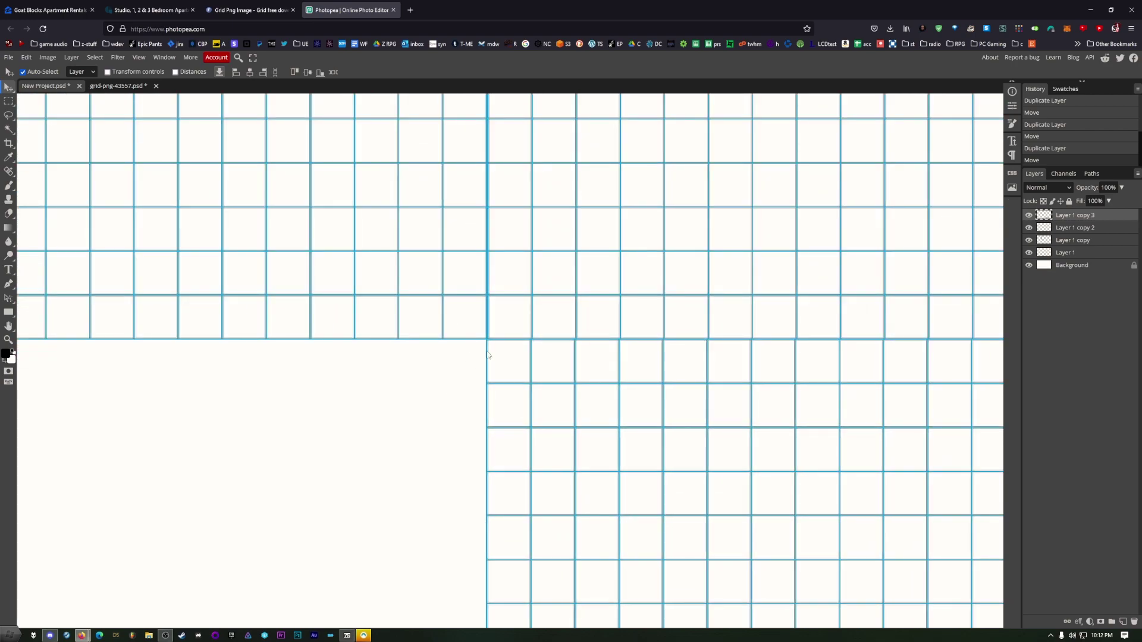
scroll(474, 404, down, 5)
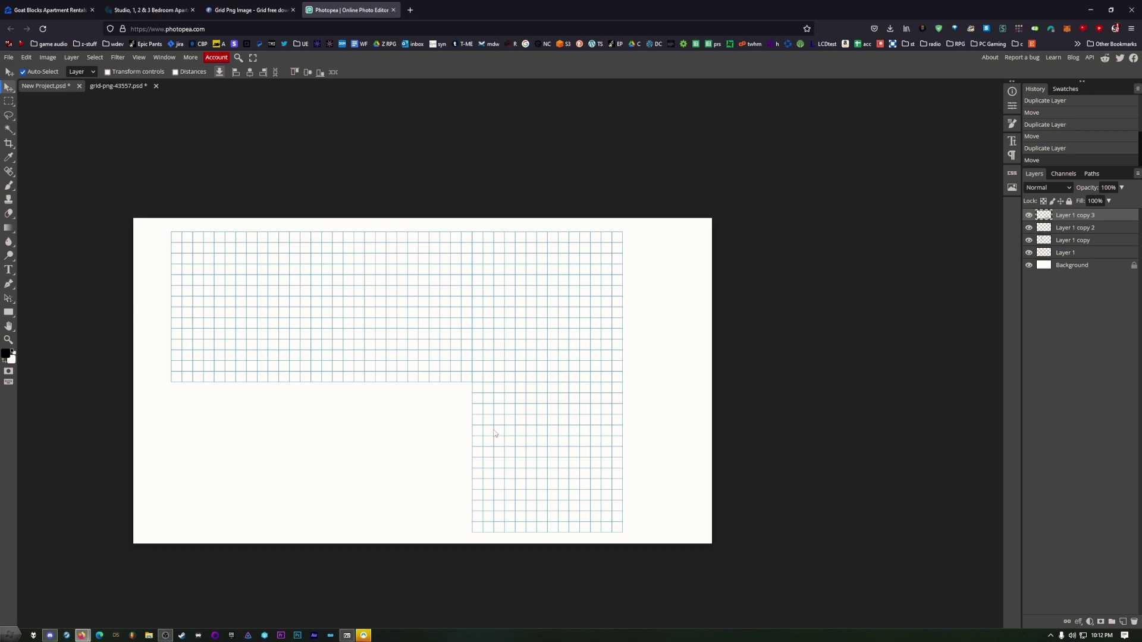
scroll(510, 428, up, 3)
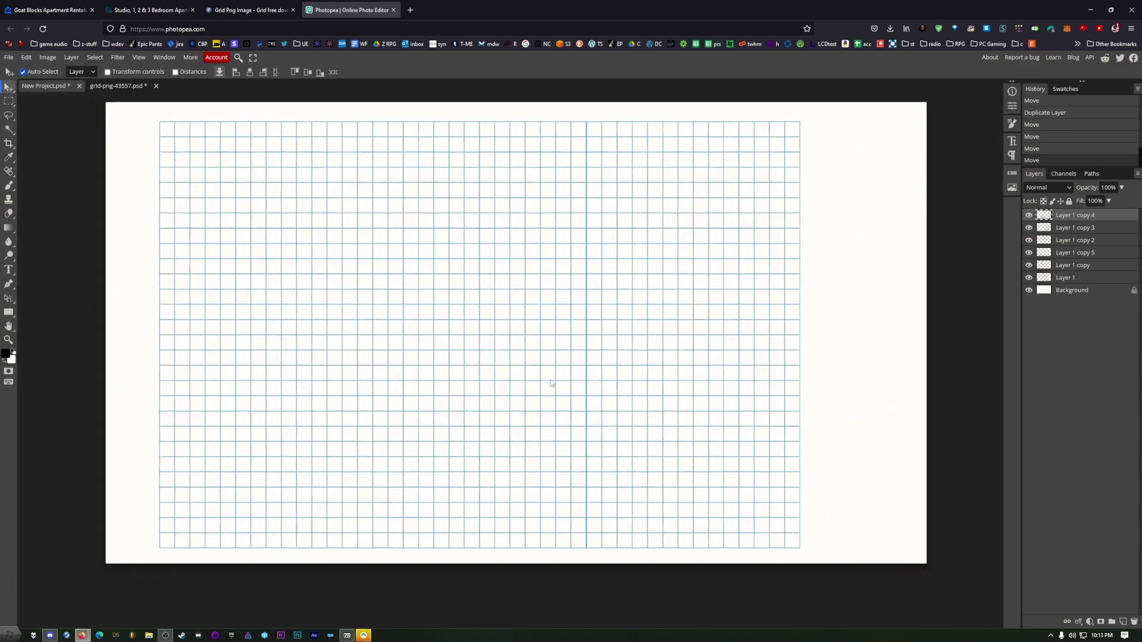
scroll(551, 383, down, 2)
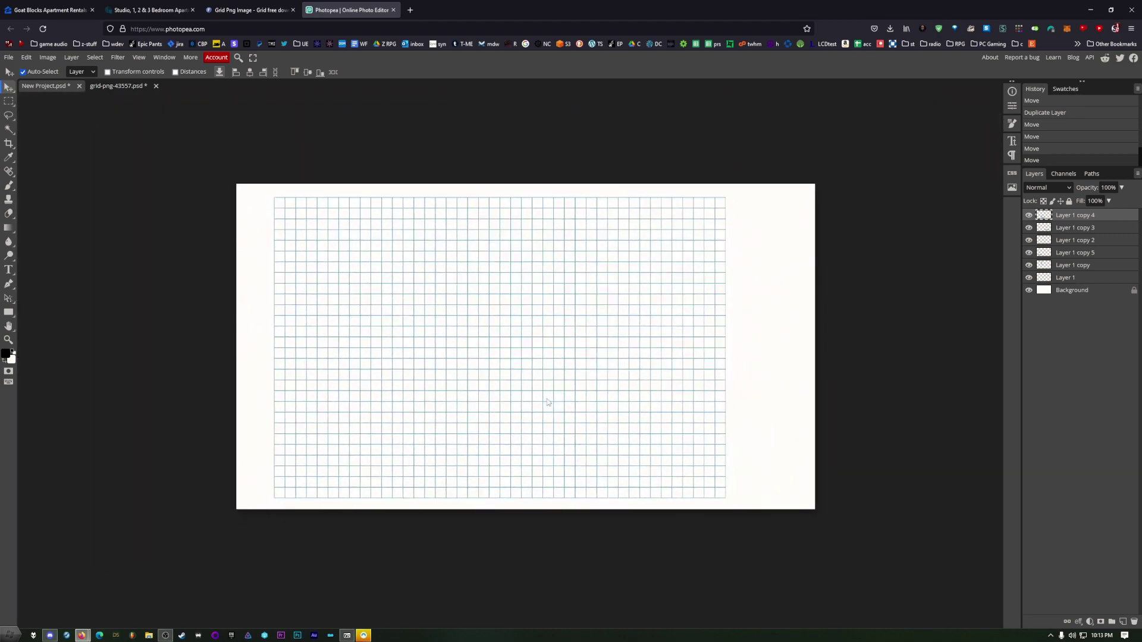
Merge all grid layers into one, show the white background, and nudge the grid right.
shift+click(1076, 280)
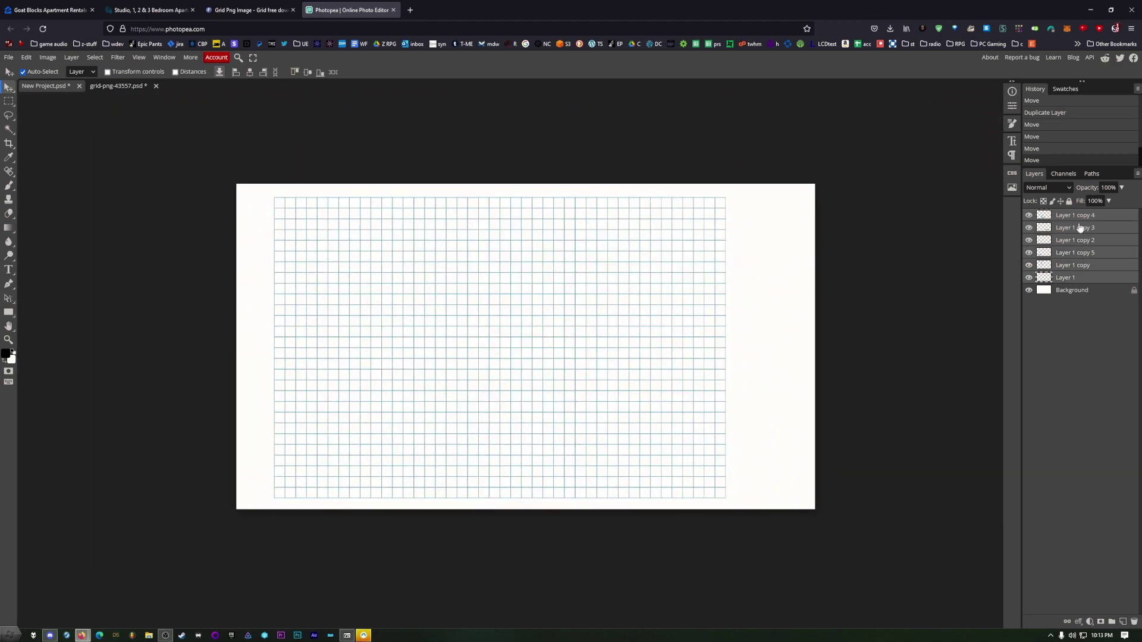
right_click(1076, 279)
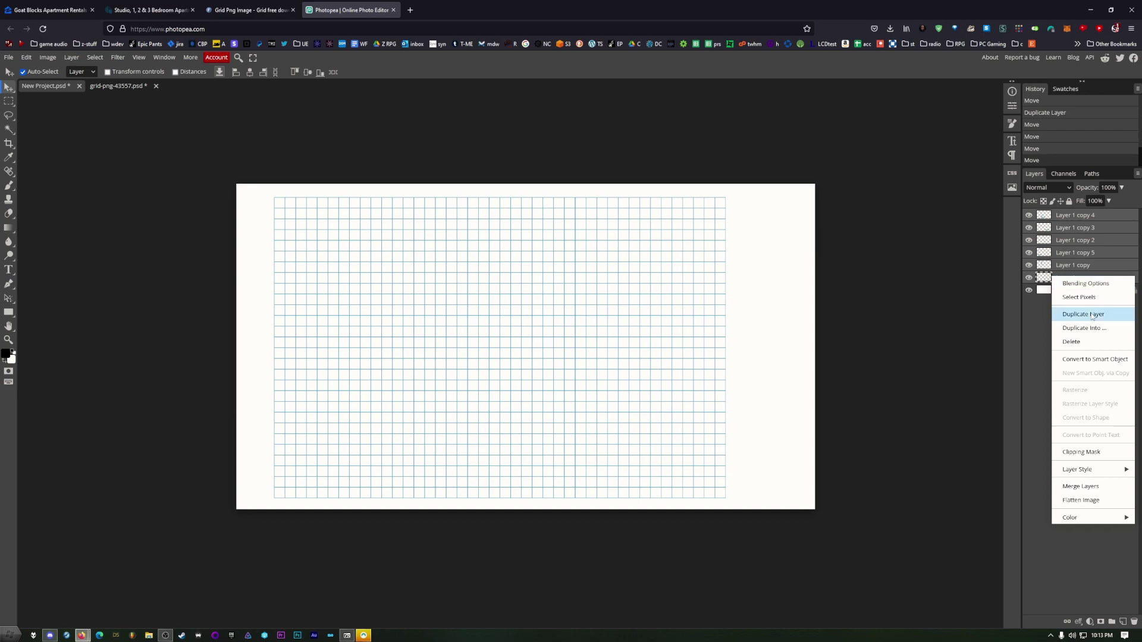
click(1100, 494)
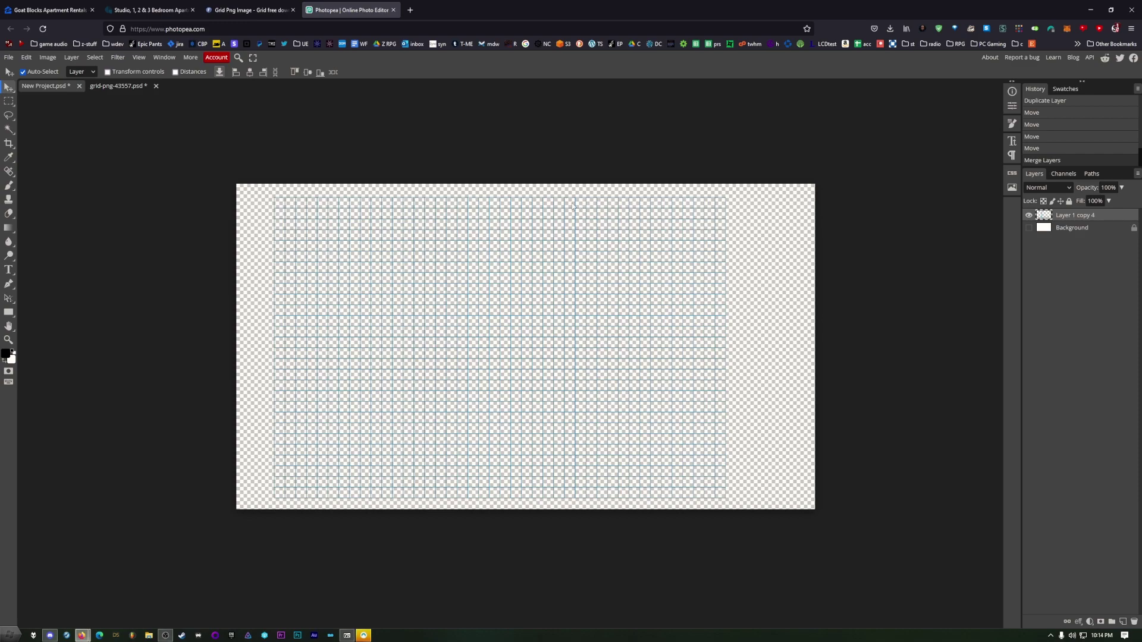
click(1029, 228)
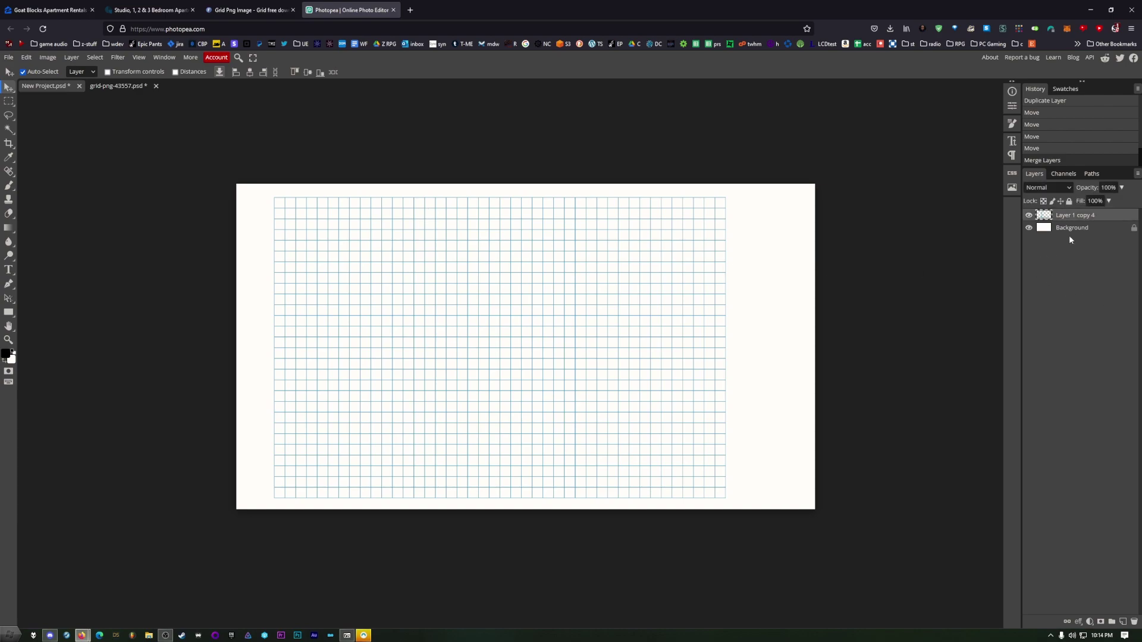
key(Right)
key(Right)
key(Right)
key(Right)
key(Right)
key(Right)
key(Right)
key(Right)
key(Right)
key(Right)
key(Right)
key(Right)
key(Right)
key(Right)
key(Right)
key(Right)
key(Right)
key(Right)
key(Right)
key(Right)
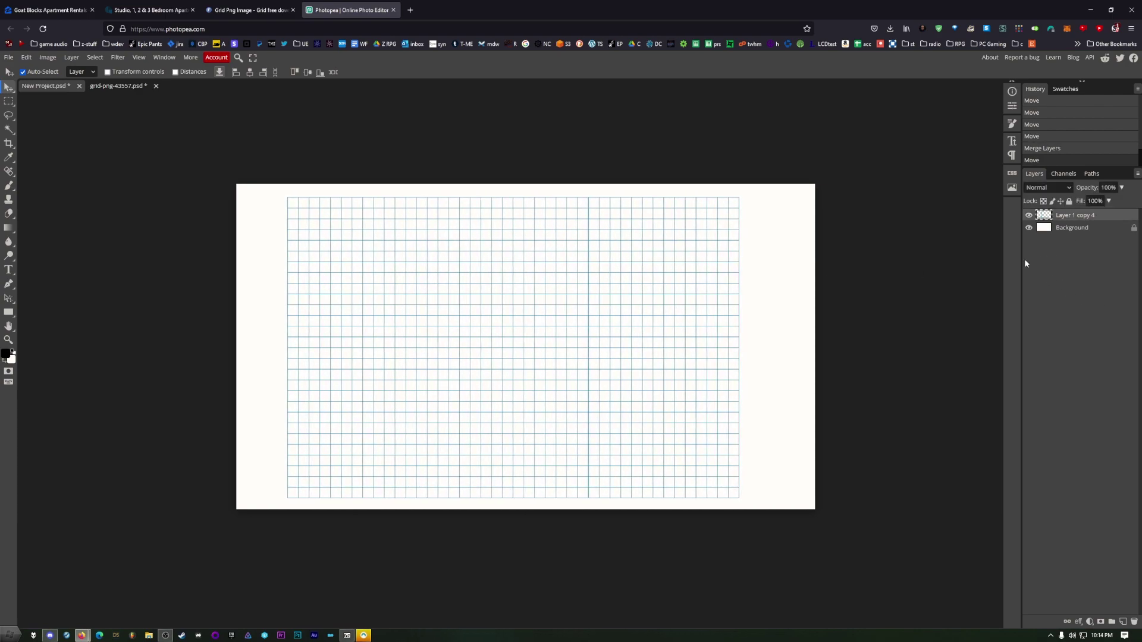
key(Right)
key(Right)
key(Right)
key(Right)
key(shift+Right)
key(shift+Right)
key(shift+Right)
key(shift+Right)
key(shift+Right)
key(shift+Right)
key(shift+Right)
key(shift+Right)
key(shift+Right)
key(shift+Right)
key(shift+Right)
Scroll the view to inspect the merged grid on the canvas.
scroll(306, 438, up, 2)
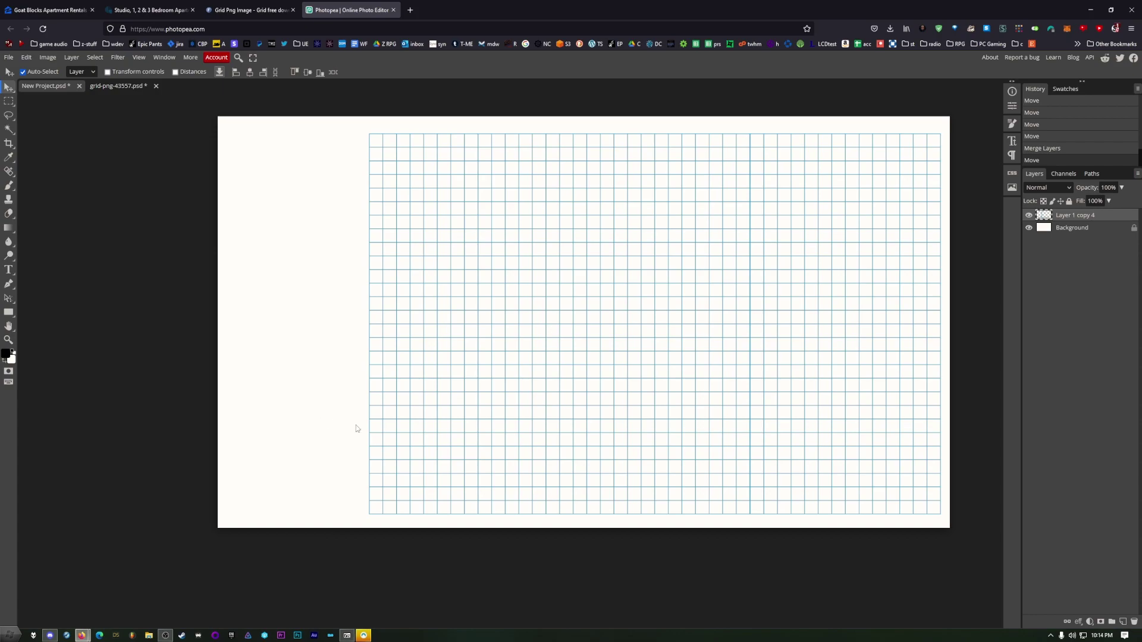
scroll(264, 413, up, 2)
scroll(360, 435, down, 3)
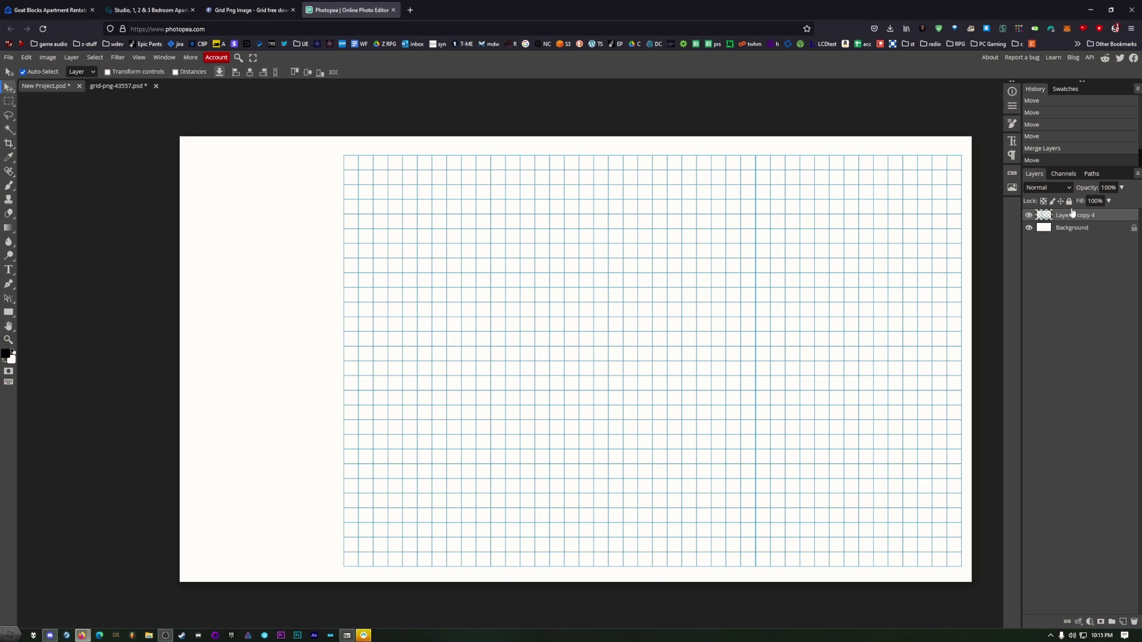
Add a new layer named 'kitchen table' and marquee a rectangle at the grid's top-left.
click(1123, 621)
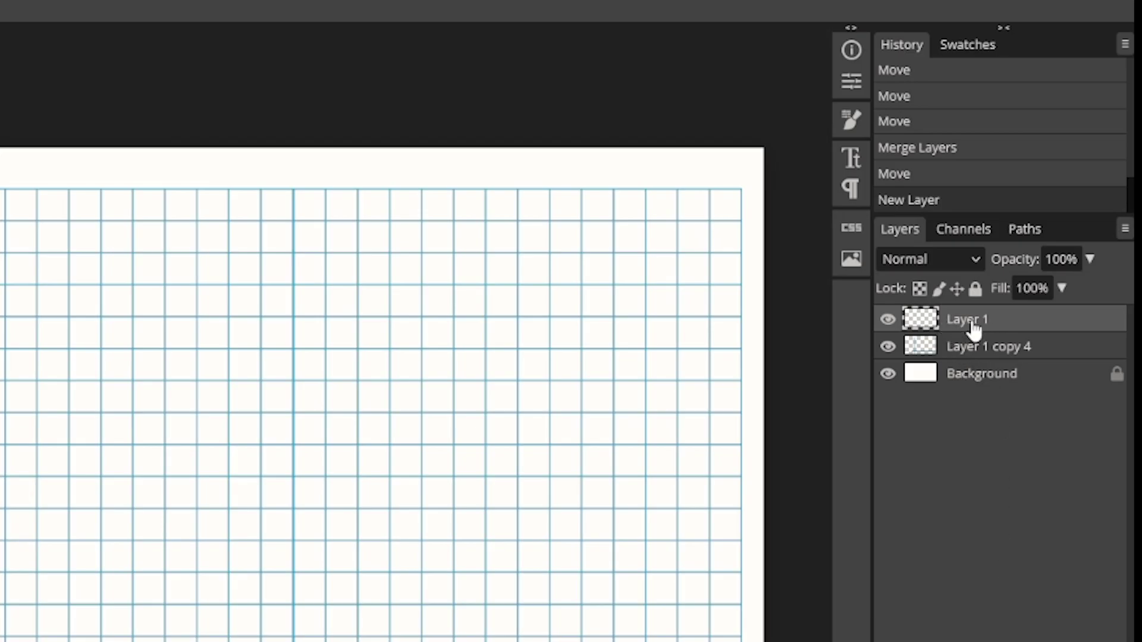
double_click(976, 327)
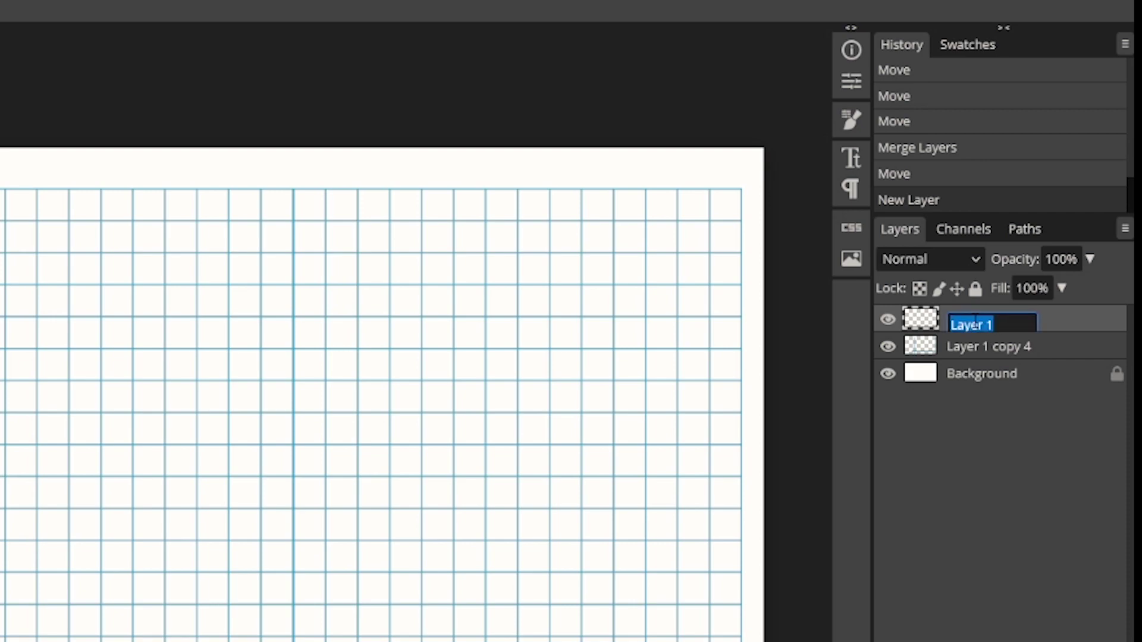
text(kitchen table)
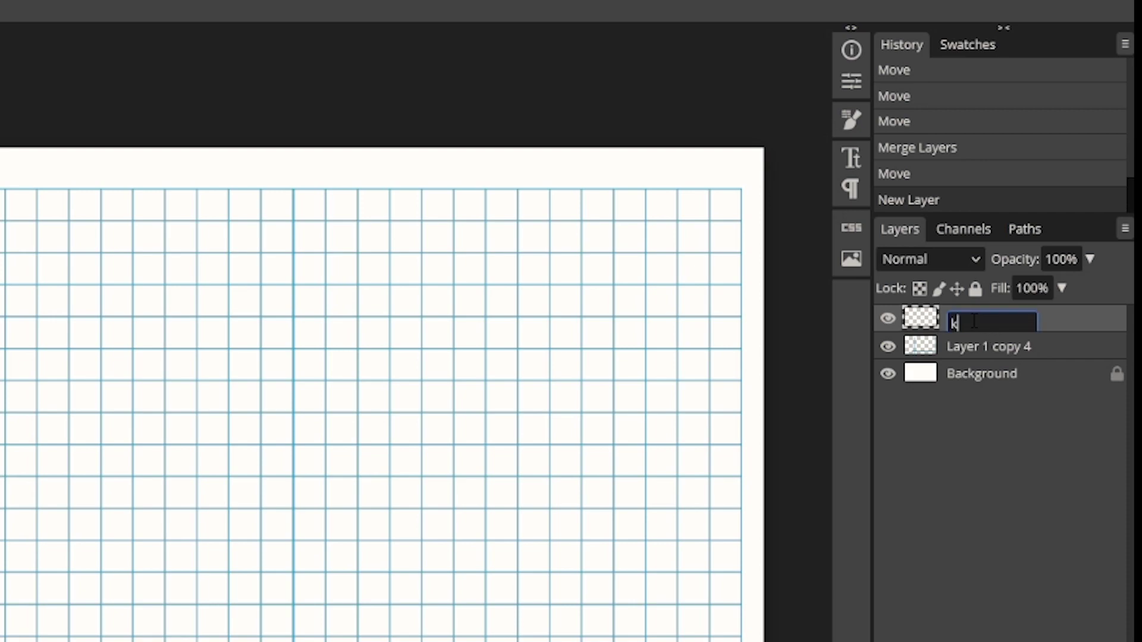
click(967, 617)
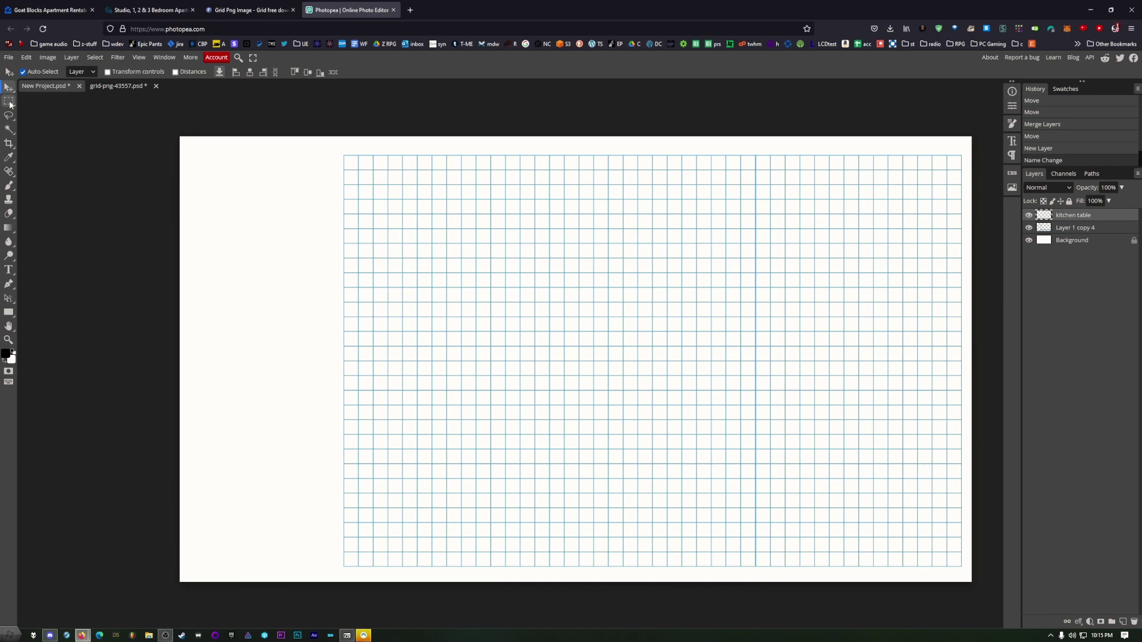
key(m)
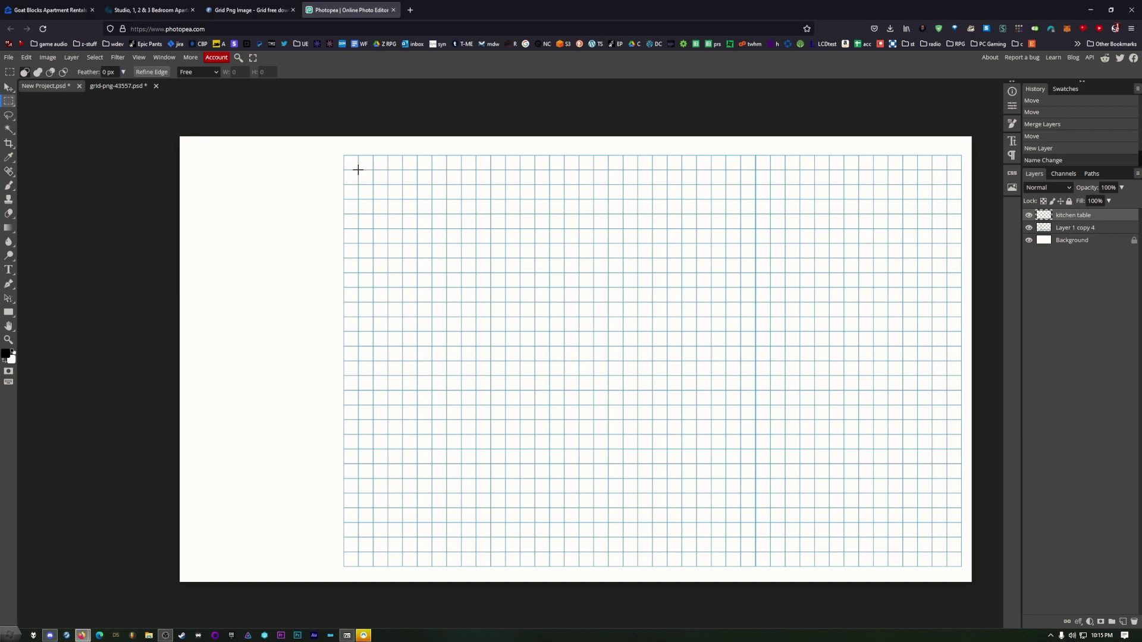
drag(358, 170, 432, 212)
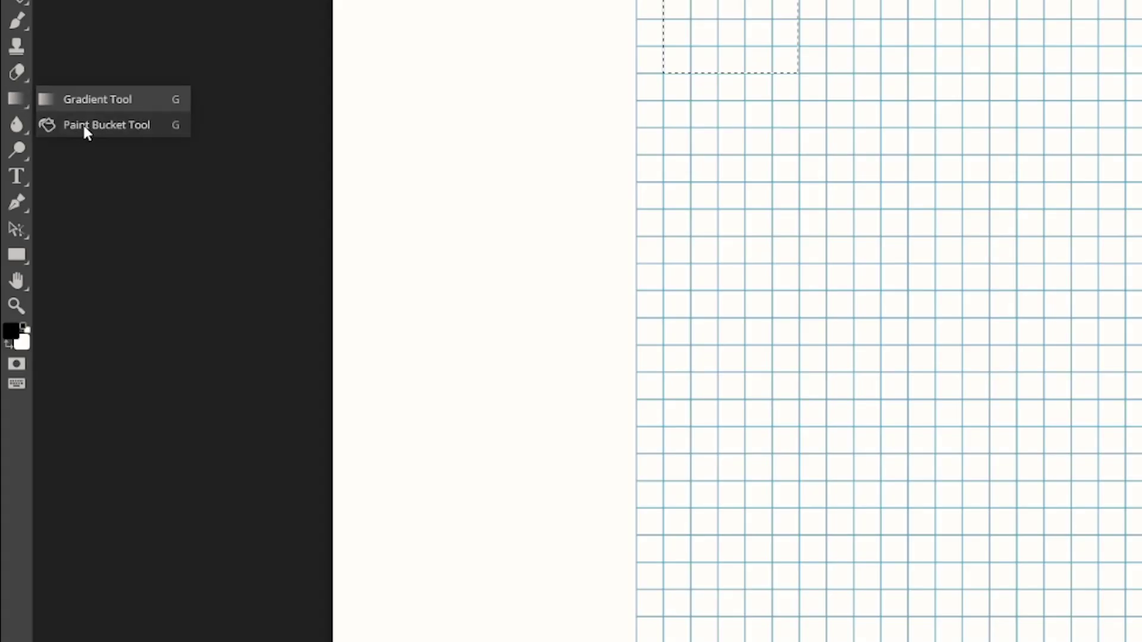
Fill the rectangle with green 05a038 using the Paint Bucket.
click(83, 123)
click(12, 332)
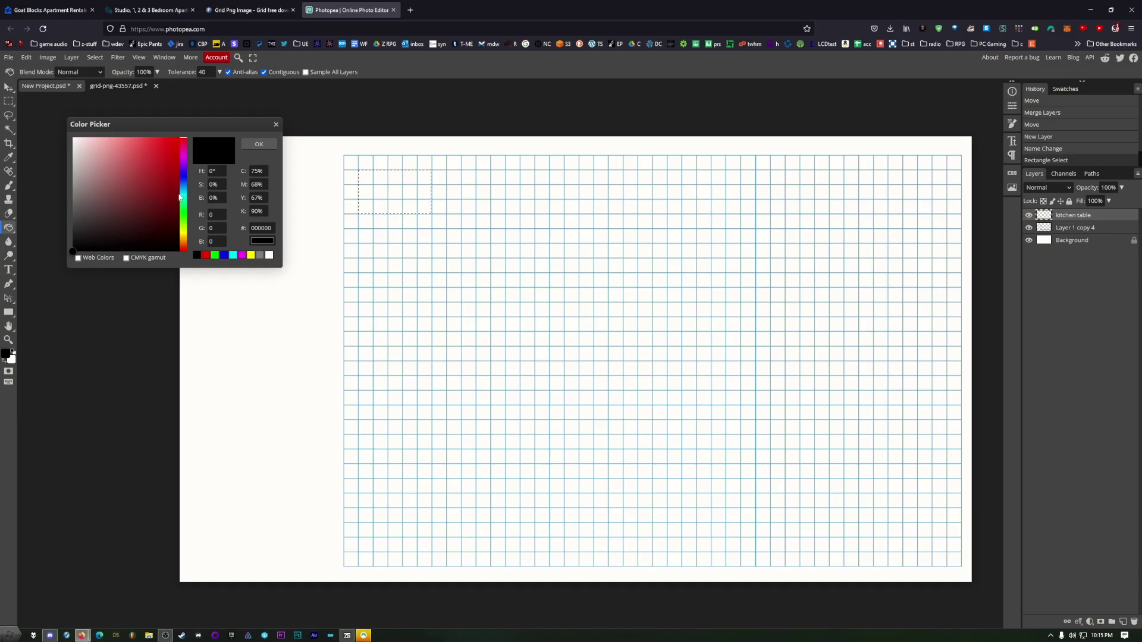
click(185, 211)
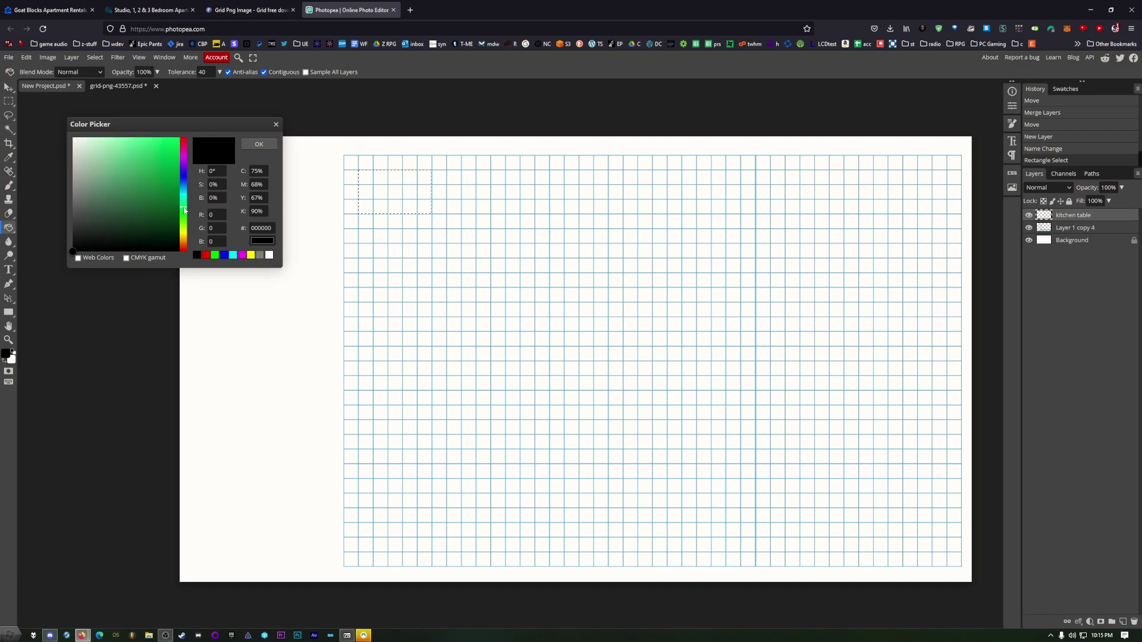
click(176, 179)
click(268, 145)
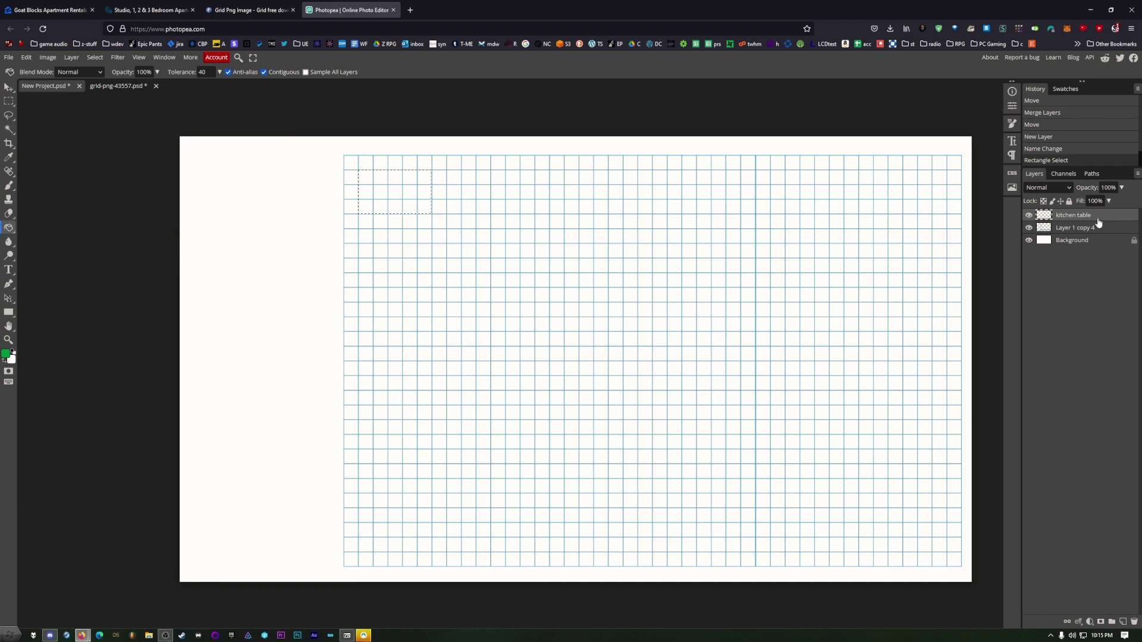
click(405, 195)
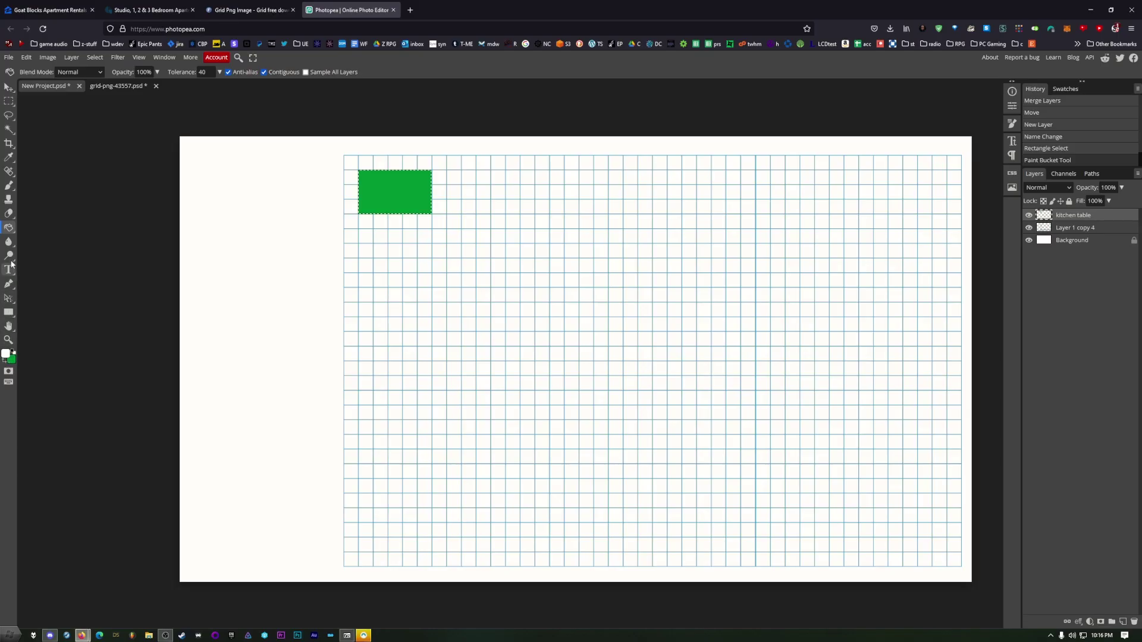
Type the label "kitchen table 5x3x30"" inside the green block.
click(10, 267)
click(368, 184)
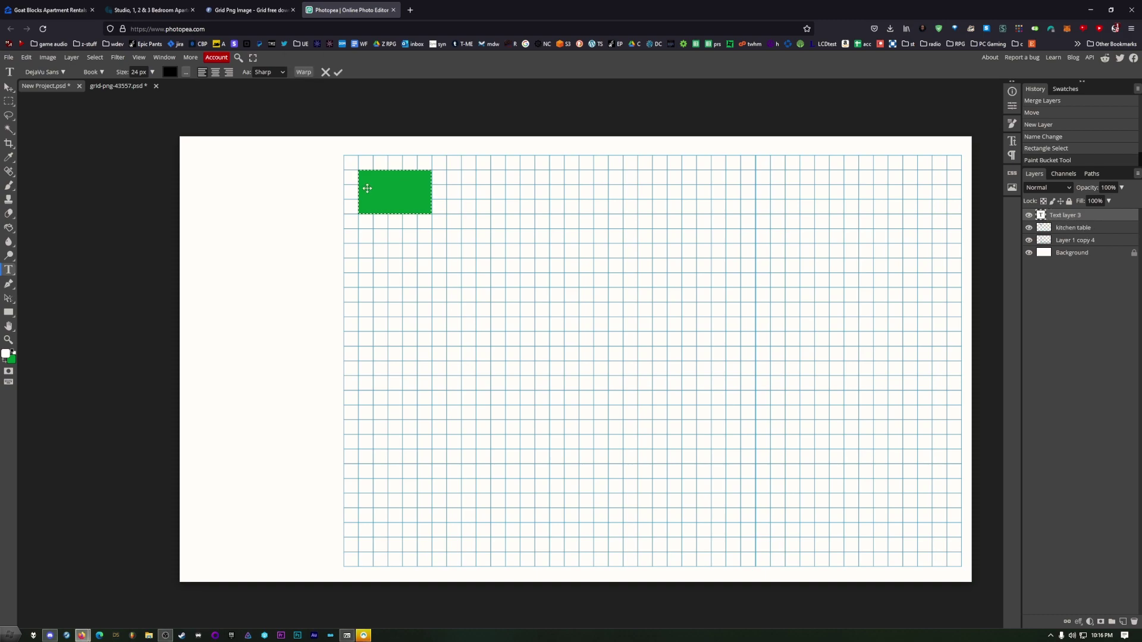
text(kitchen table 5x3x)
text(30)
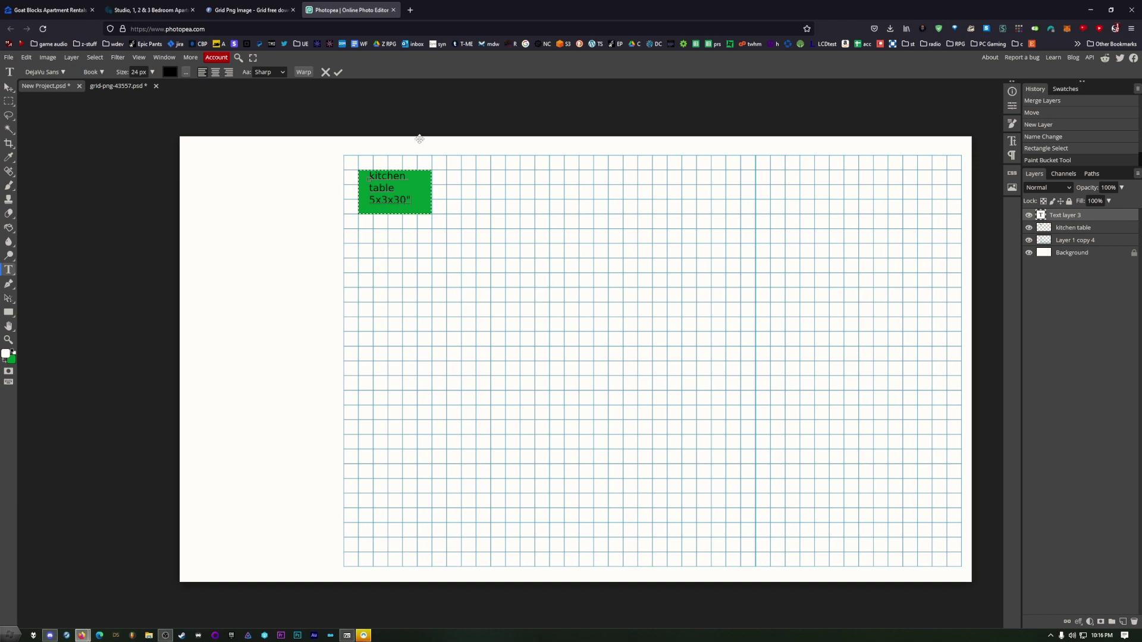
click(8, 88)
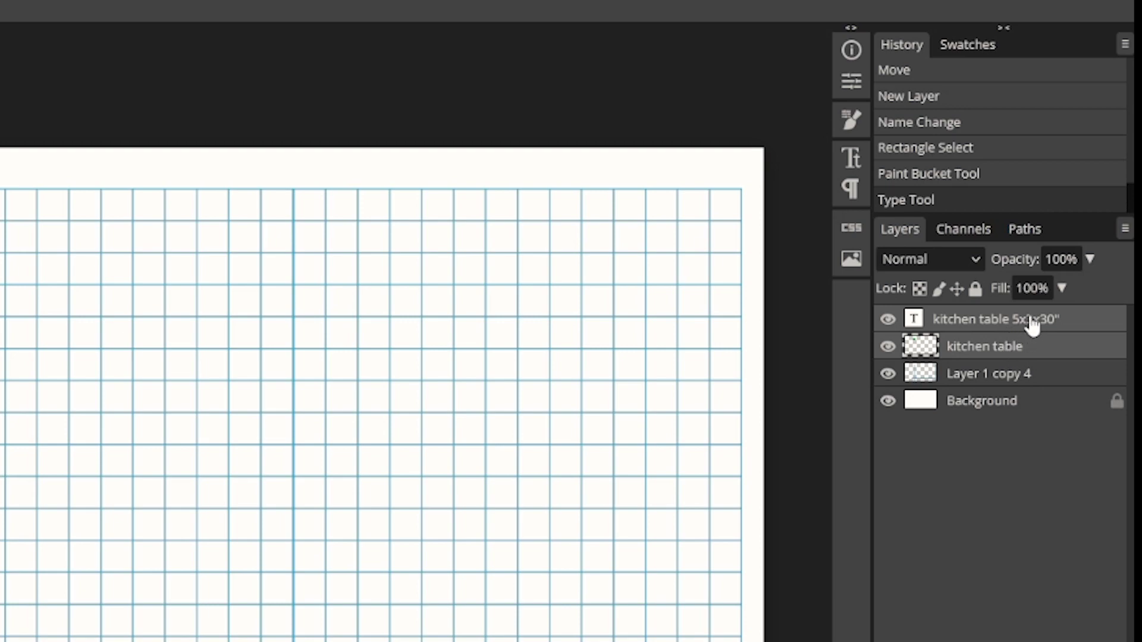
Convert the kitchen table label and block into one smart object and move it left of the grid.
right_click(1017, 355)
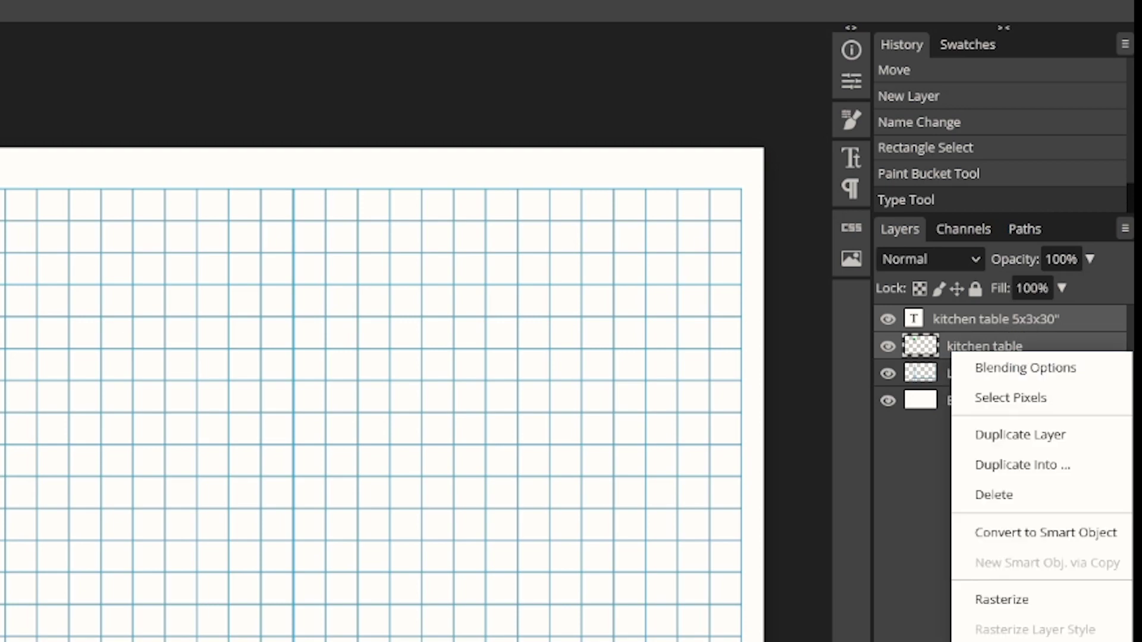
click(1046, 532)
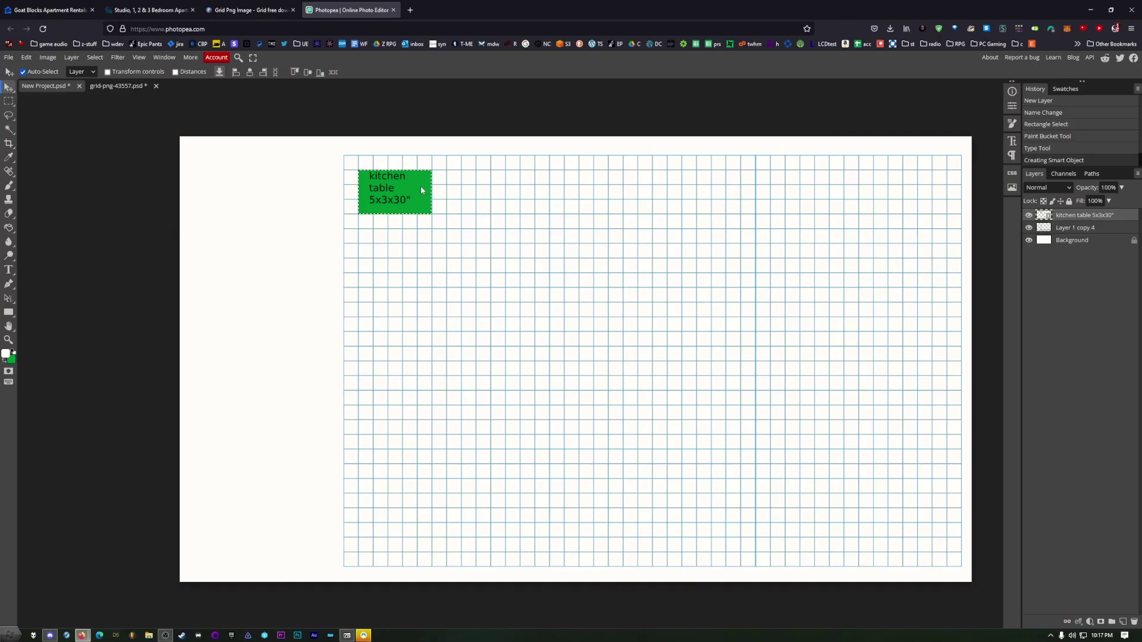
drag(423, 191, 247, 170)
key(ctrl+d)
key(m)
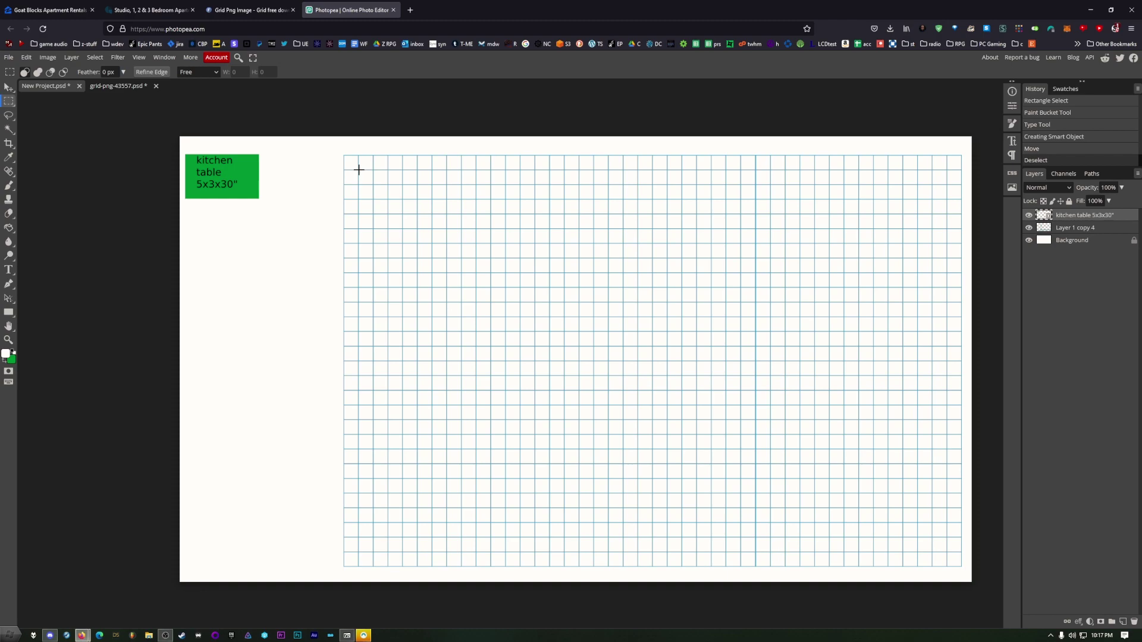
Fill a rectangle at the grid's top-left with green on a new layer.
drag(359, 170, 417, 200)
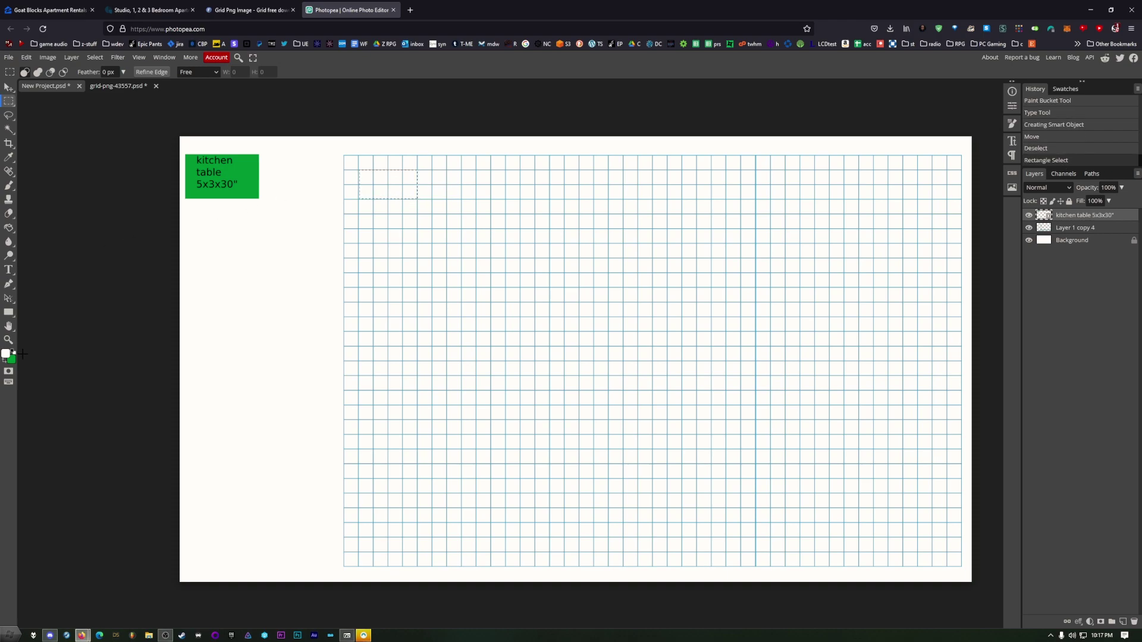
click(5, 364)
click(9, 228)
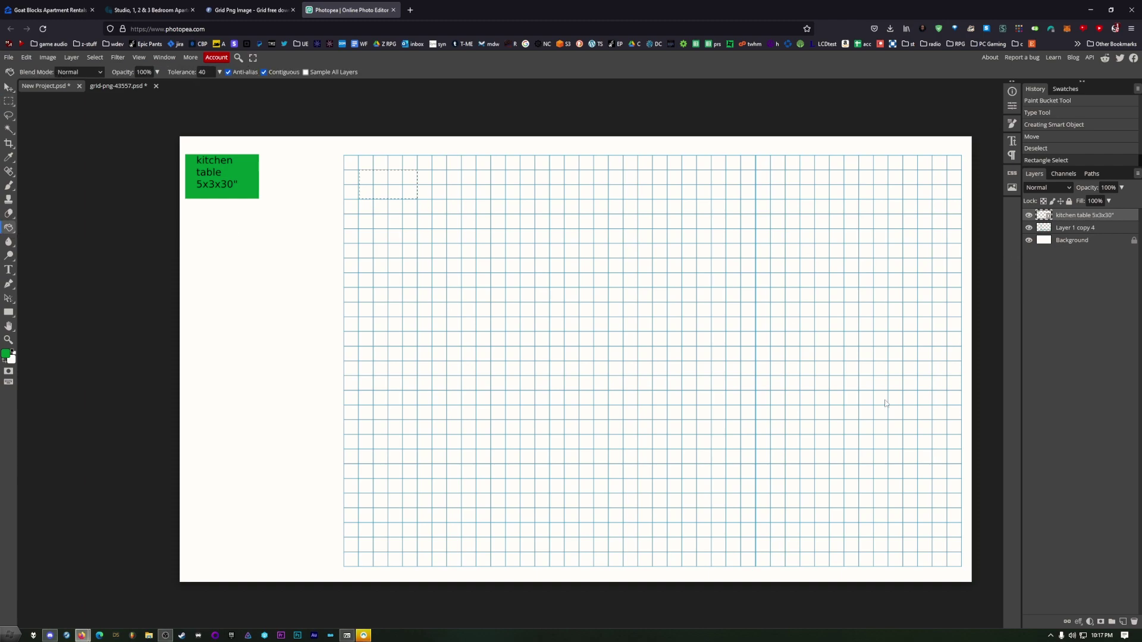
click(1124, 622)
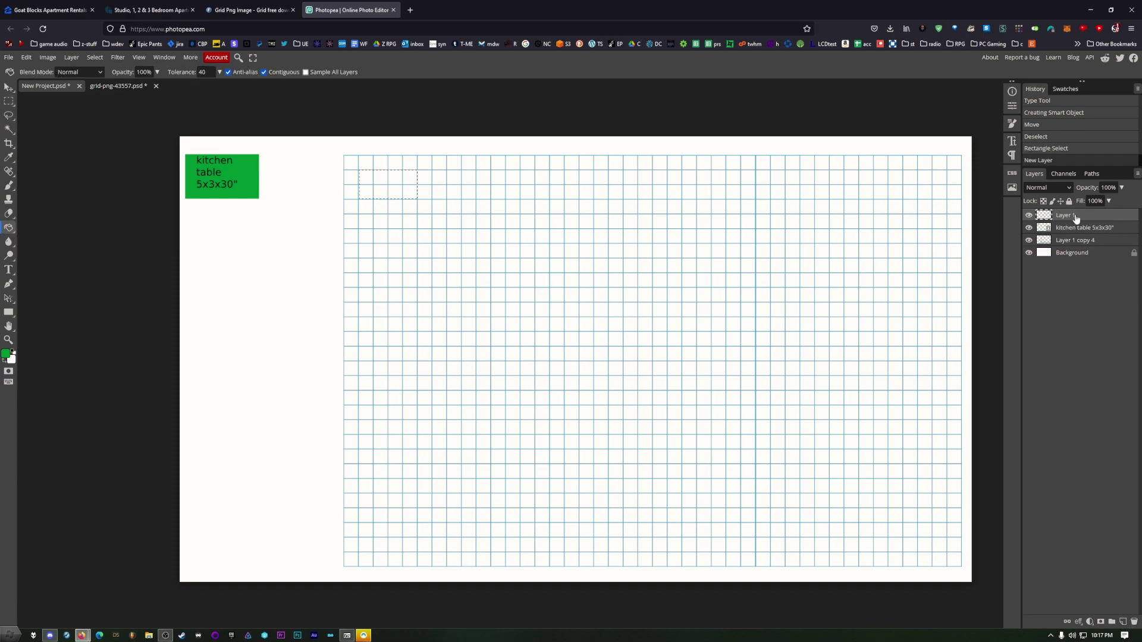
click(374, 185)
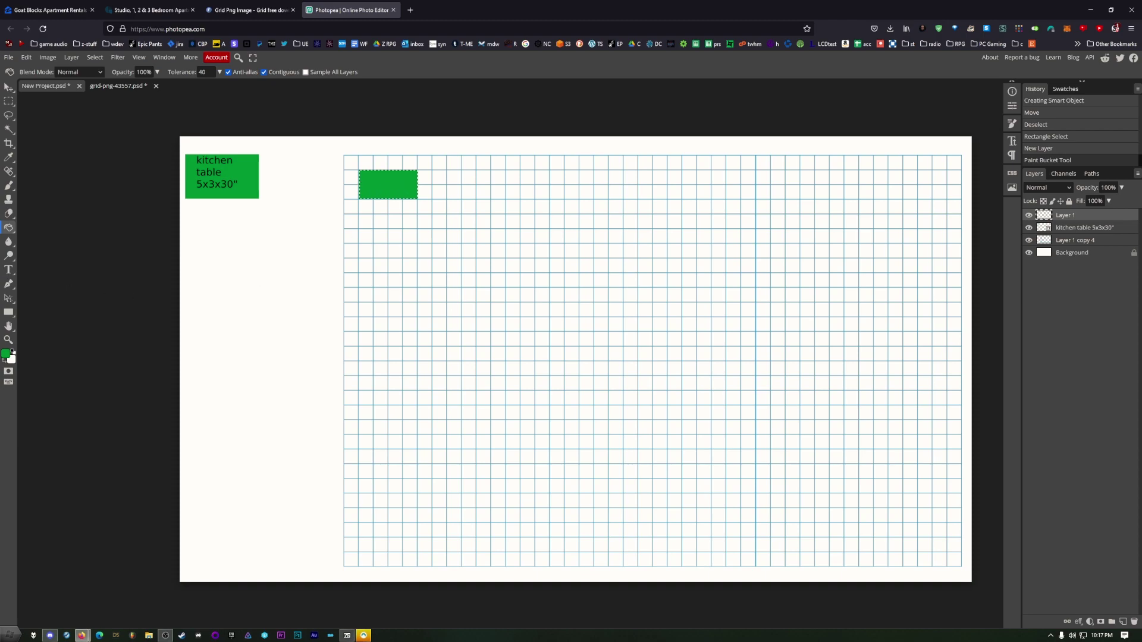
Label the new green block "computer desk 29"".
click(9, 270)
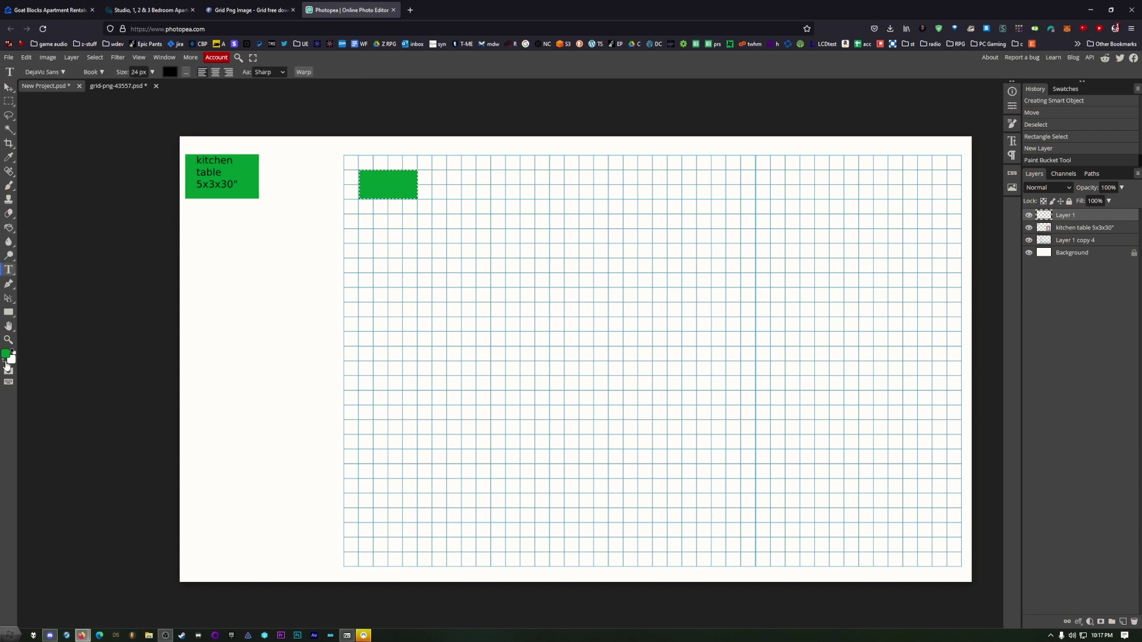
click(13, 351)
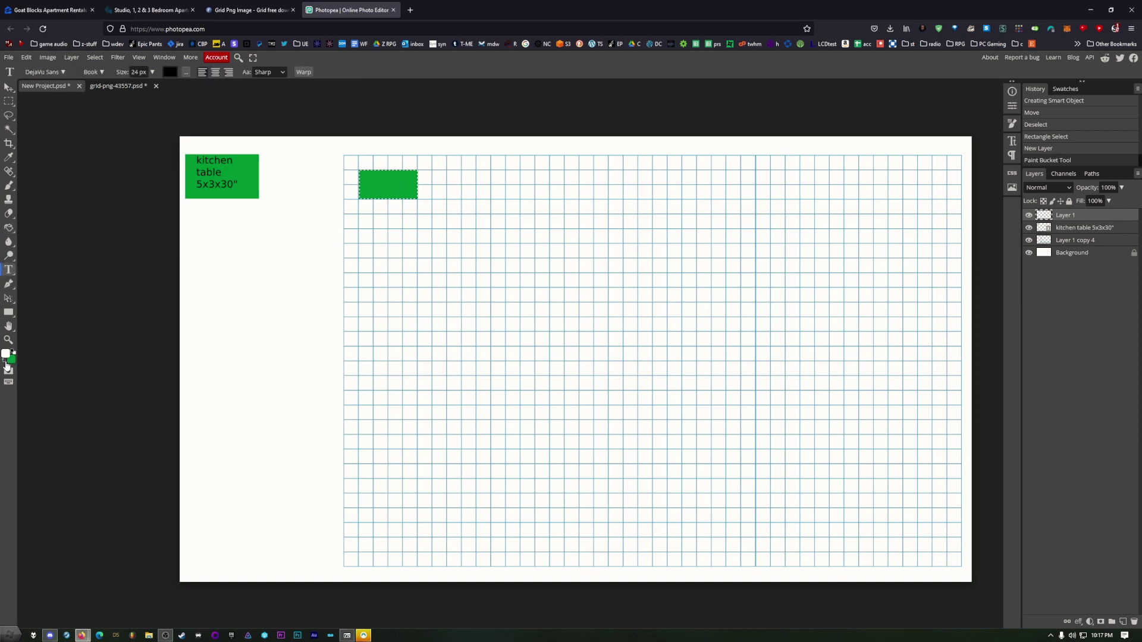
click(367, 182)
text(computer)
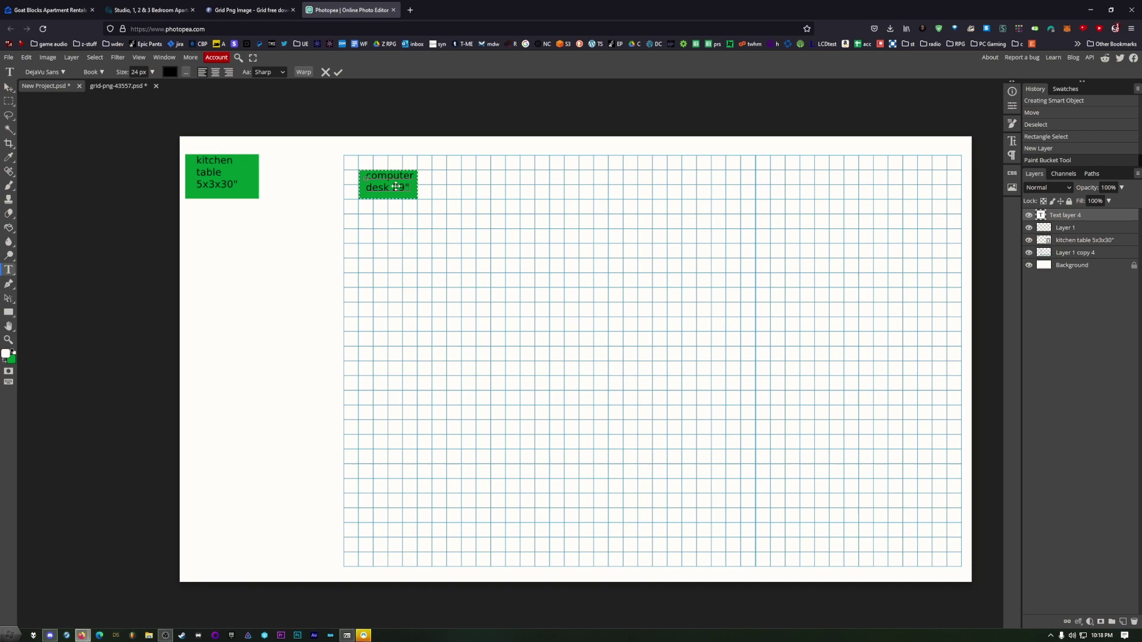
click(1074, 231)
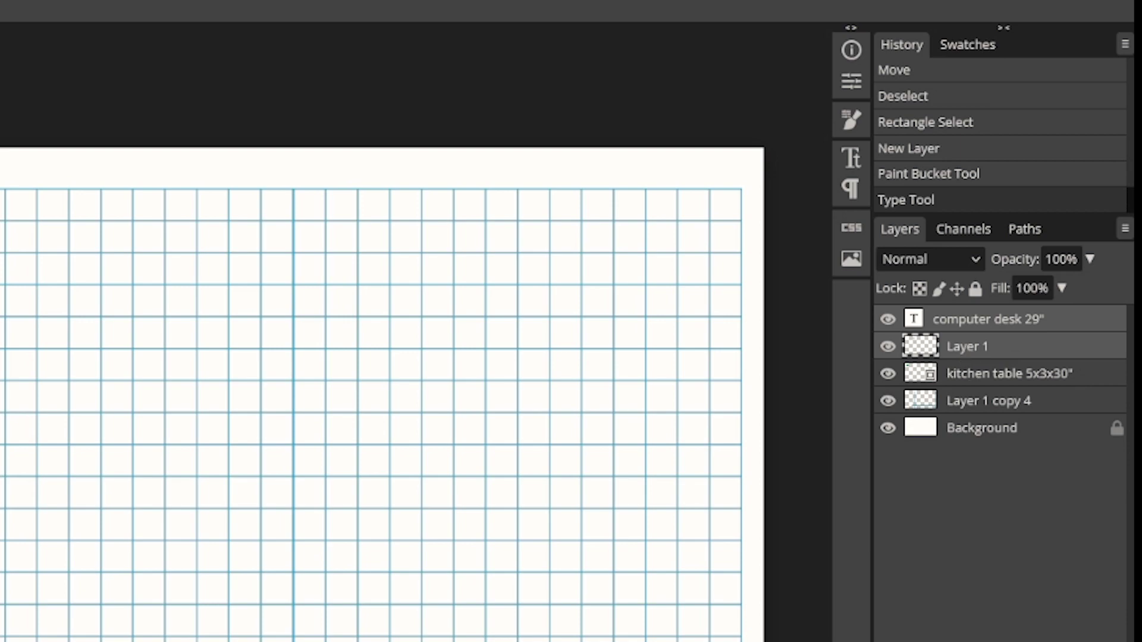
Make the desk block a smart object and move it below the kitchen table block.
right_click(985, 347)
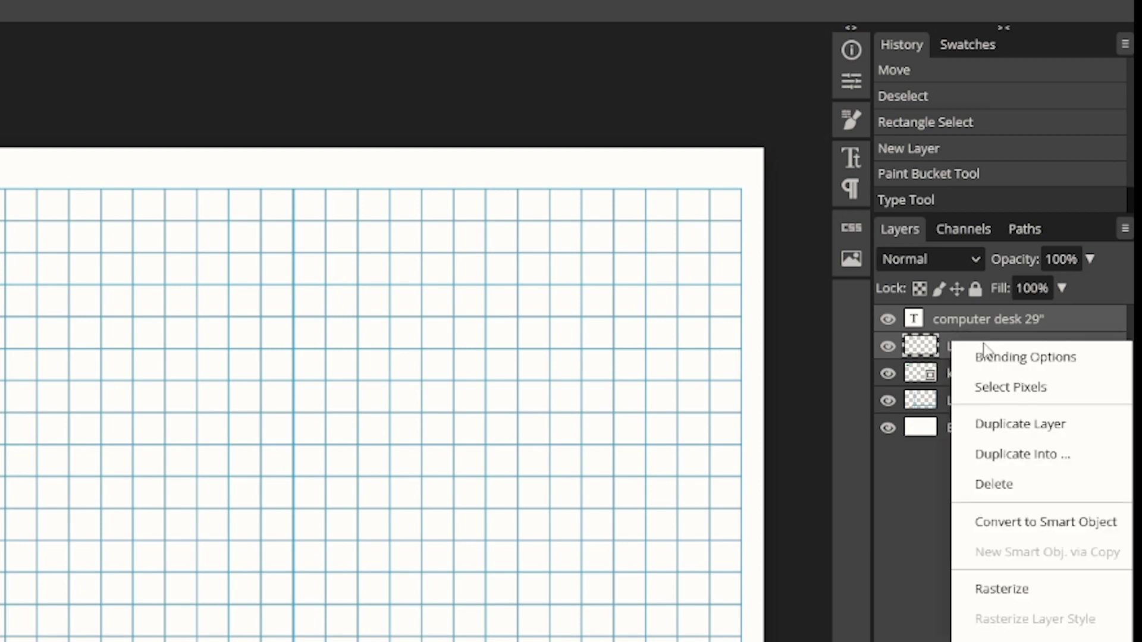
click(1044, 526)
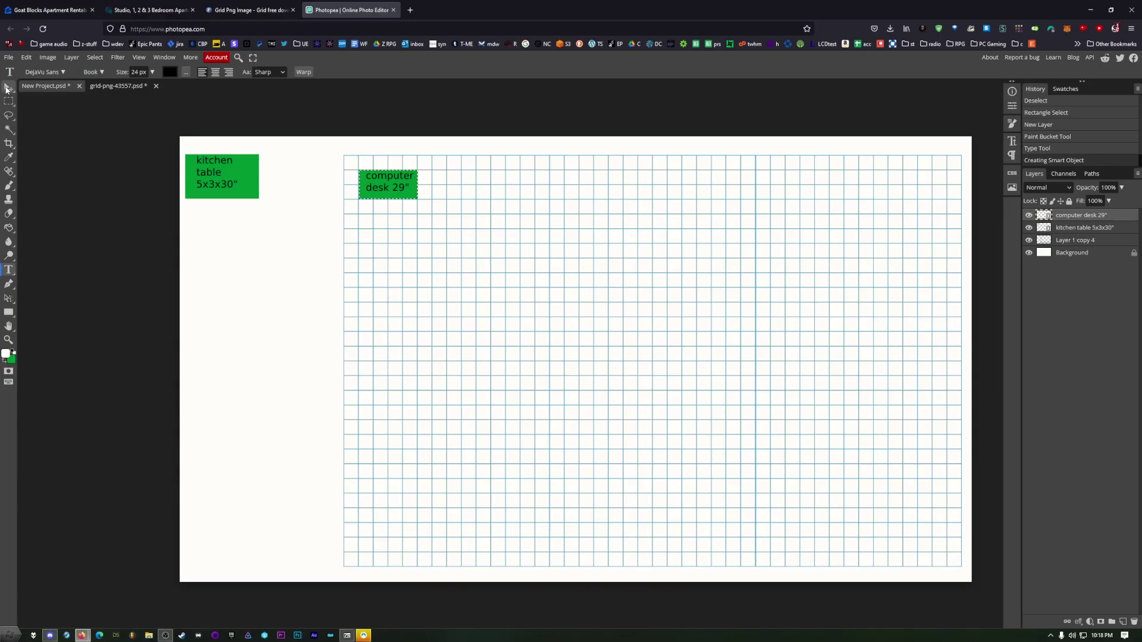
click(7, 88)
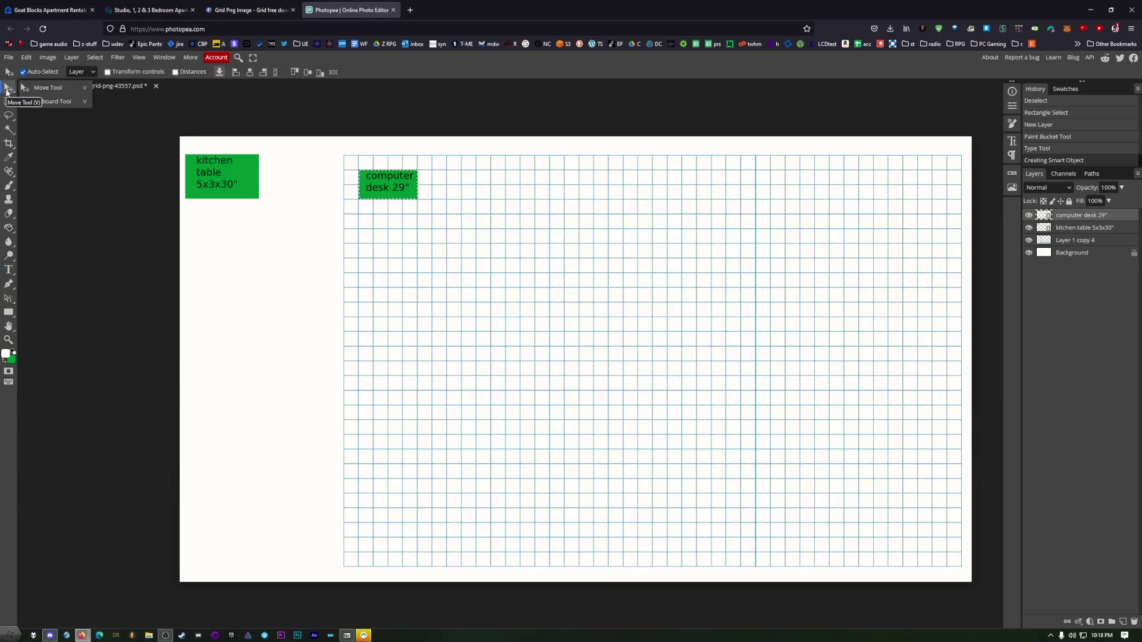
drag(400, 196, 229, 232)
click(9, 101)
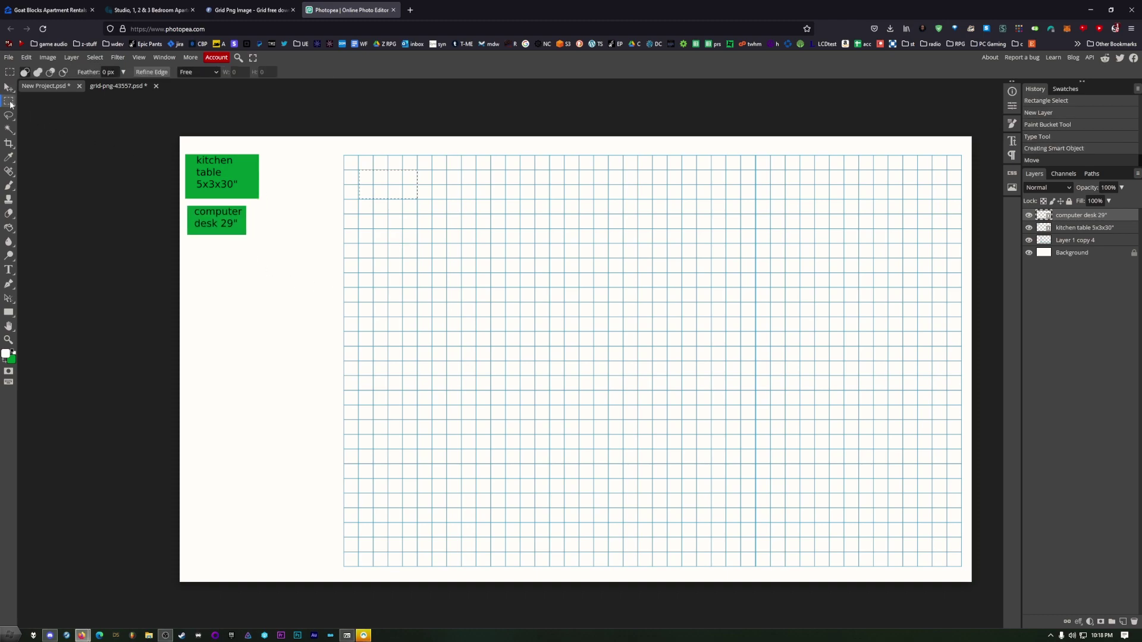
click(376, 181)
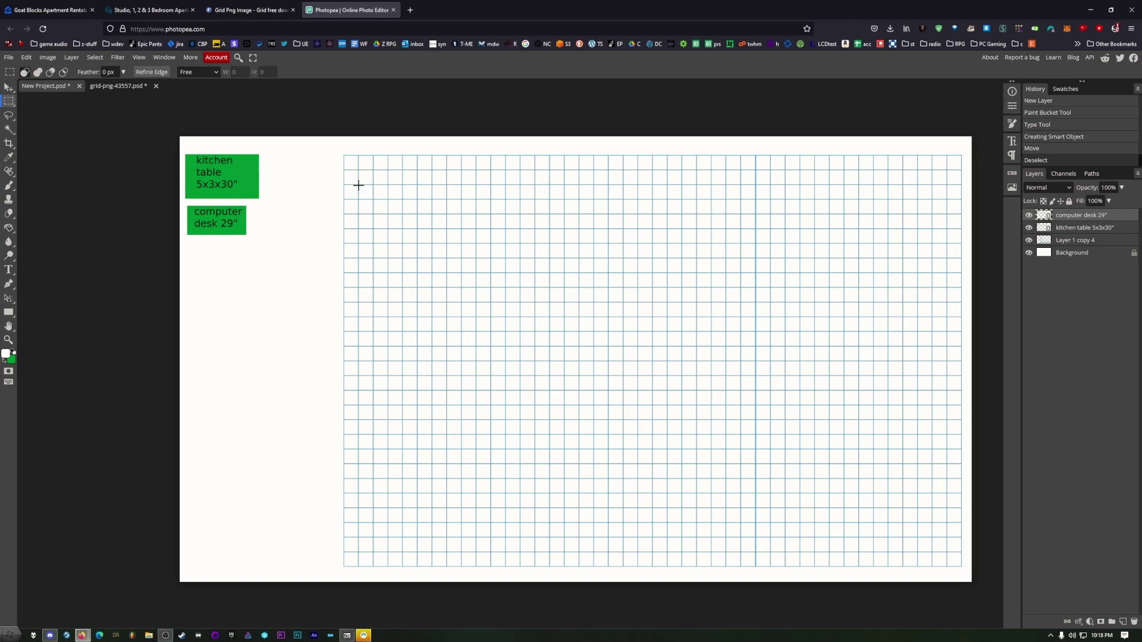
Fill a single grid cell green on a new layer and name it side table.
drag(358, 184, 373, 199)
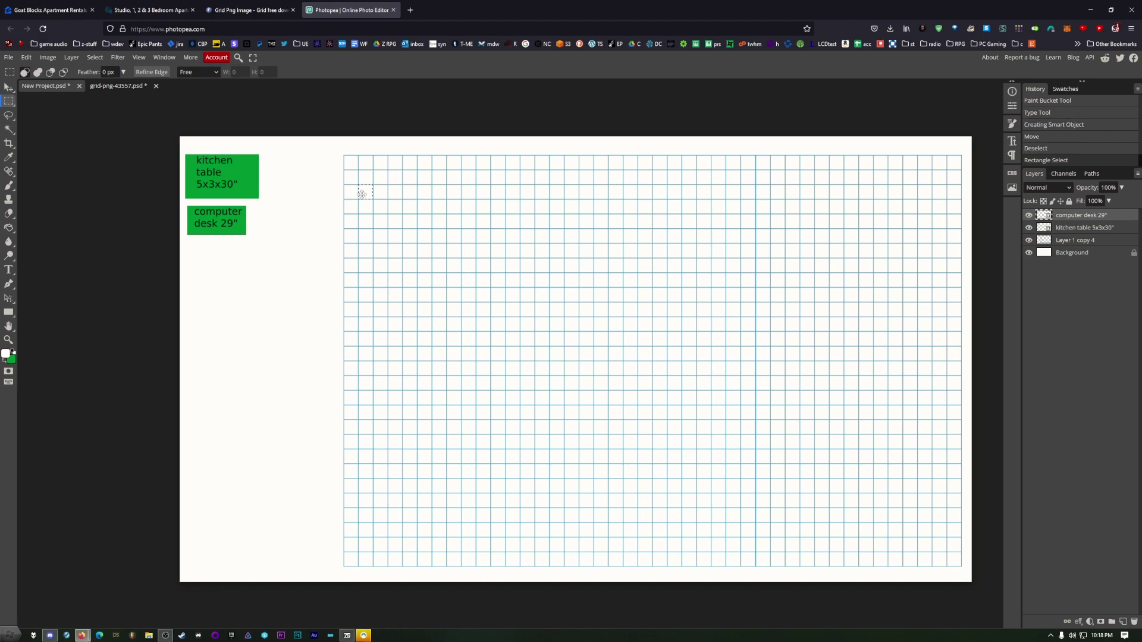
key(ctrl+shift+n)
key(x)
key(g)
click(381, 208)
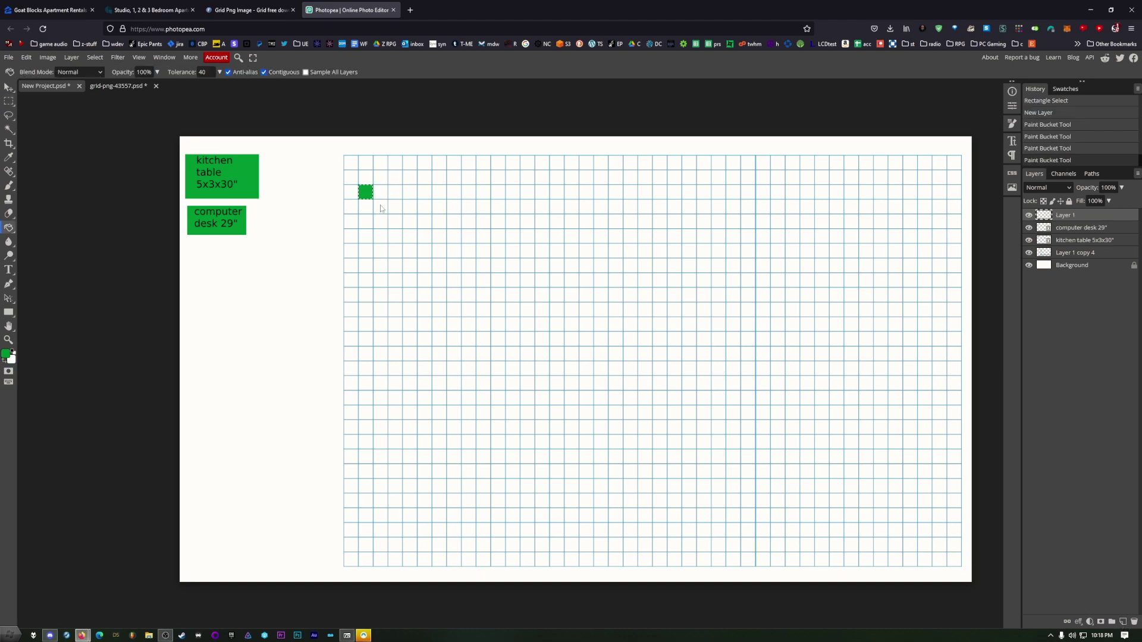
double_click(1066, 219)
text(side table)
key(Return)
Fill a second green cell and move both small squares below the computer desk block.
click(372, 202)
key(v)
drag(372, 196, 412, 213)
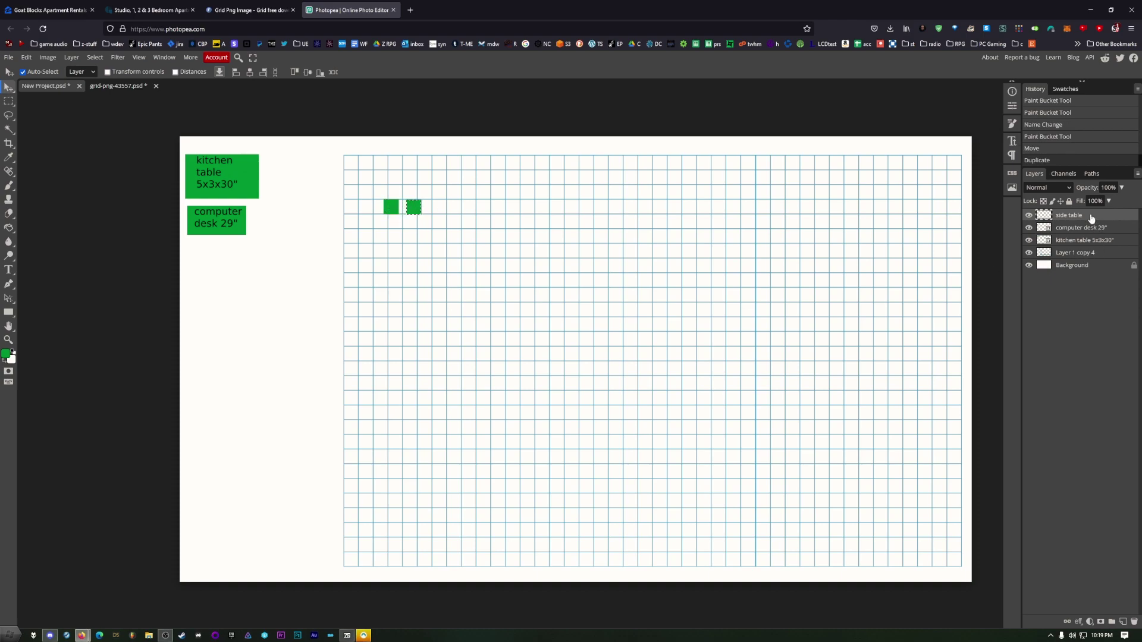
drag(381, 212, 236, 260)
Split the right square onto its own layer named "side table 2" and nudge it up.
key(m)
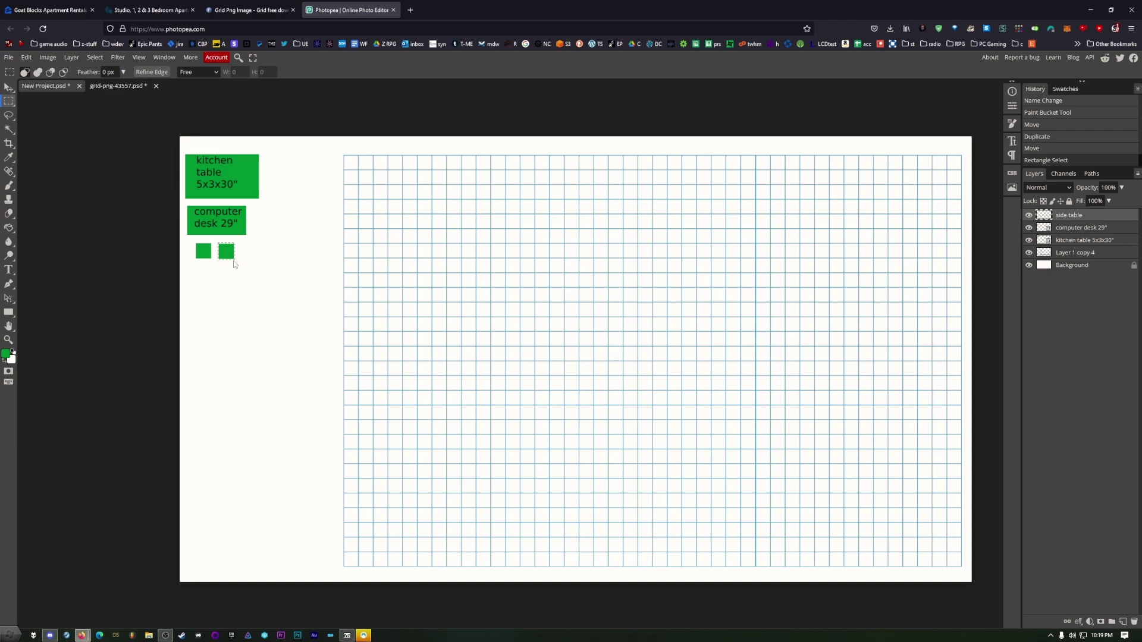
key(Delete)
key(ctrl+v)
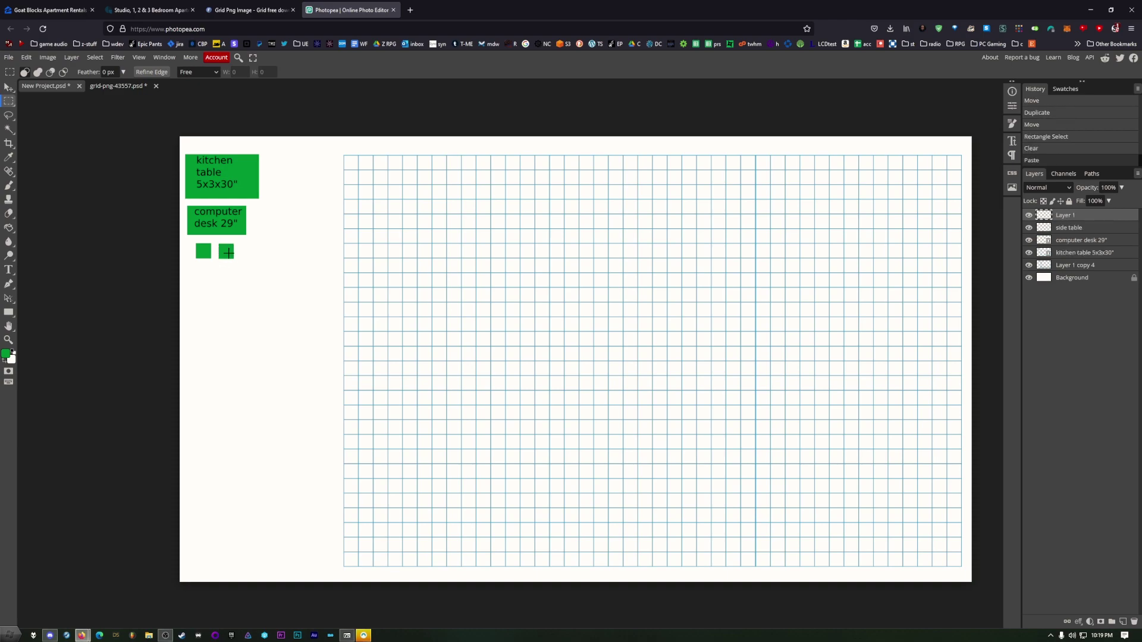
double_click(1067, 216)
text(side table 2)
key(Return)
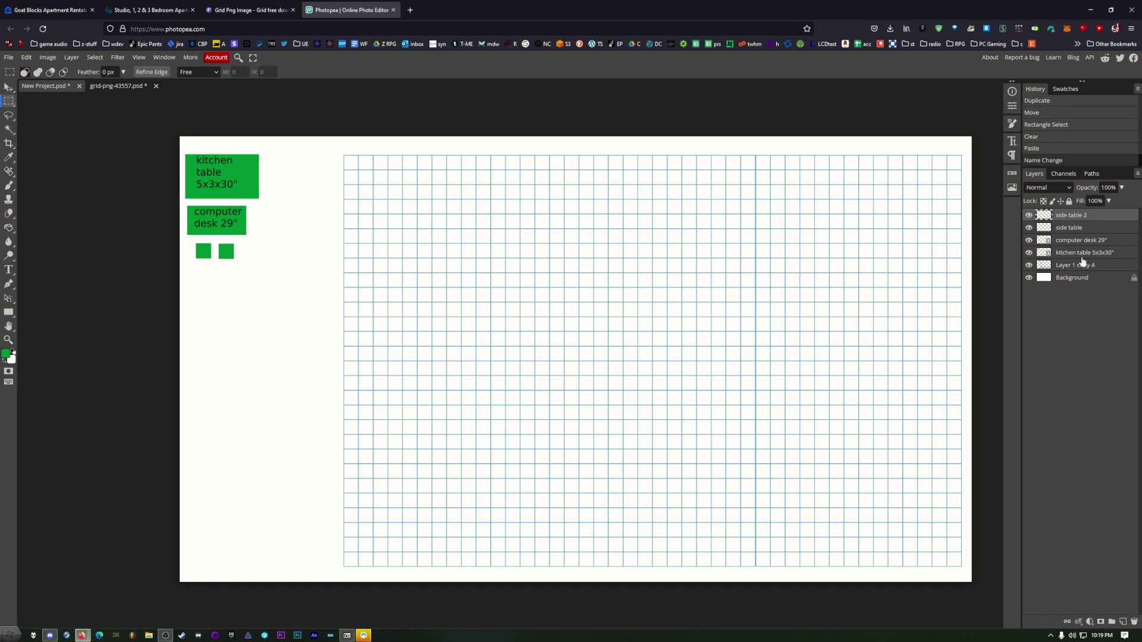
click(8, 87)
mouse_move(218, 260)
mouse_down()
mouse_move(199, 250)
mouse_move(211, 253)
mouse_up()
Mark a new rectangle on the grid with a fresh empty layer for the next block.
click(195, 246)
key(m)
drag(388, 185, 461, 222)
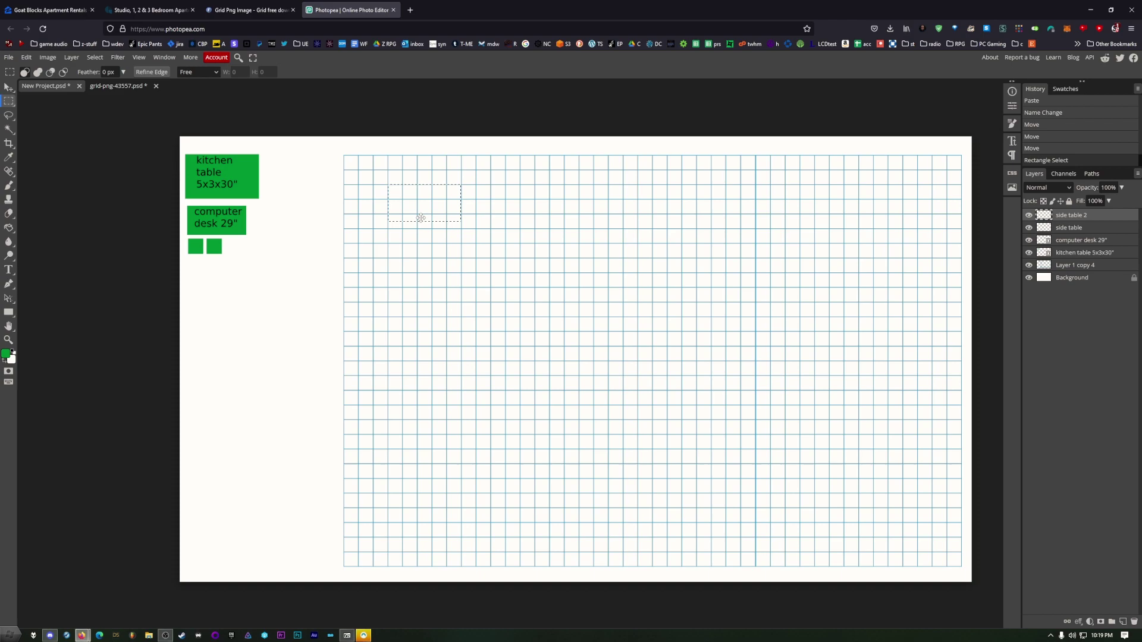
click(1124, 621)
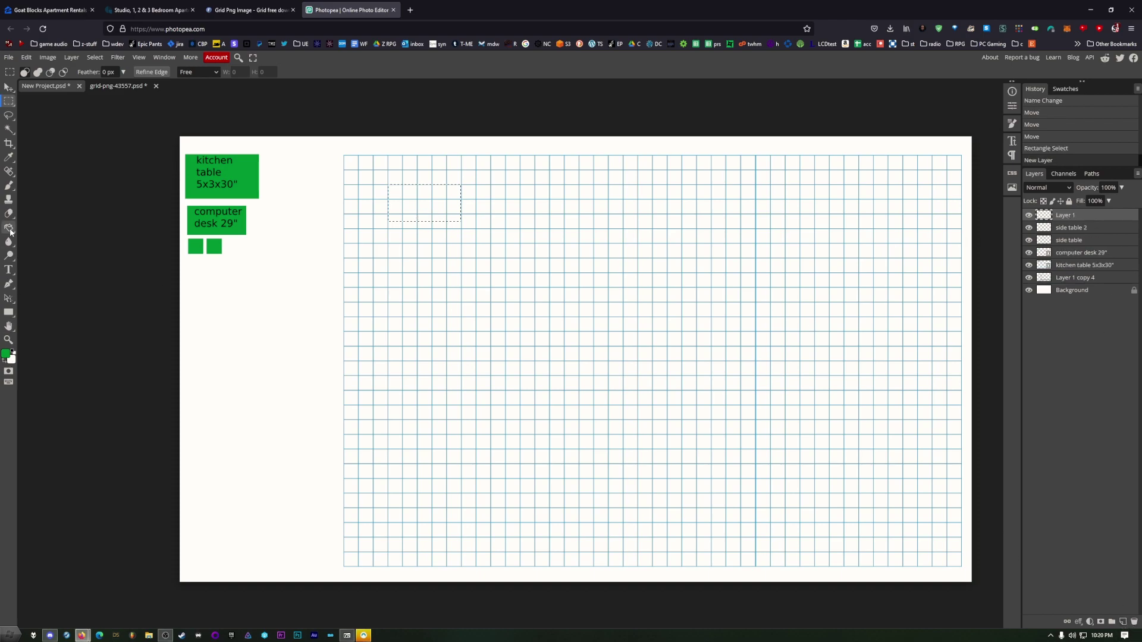
click(10, 232)
Fill the rectangle green, label it "futon" / "47""" in white on two lines, and make it a smart object.
click(443, 210)
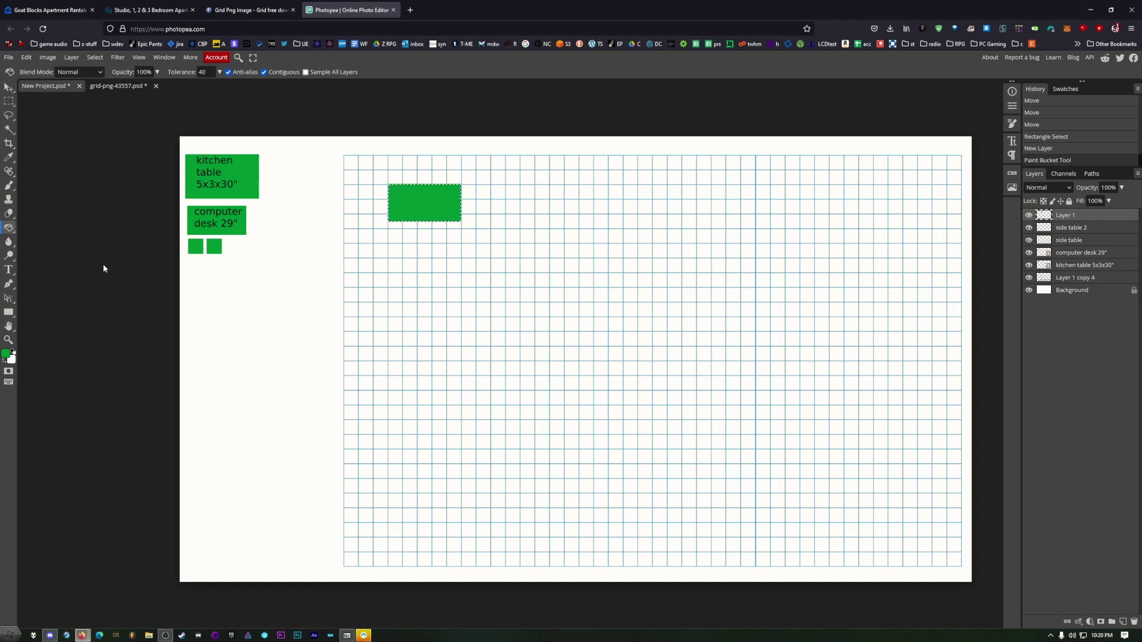
click(12, 352)
click(9, 273)
click(395, 196)
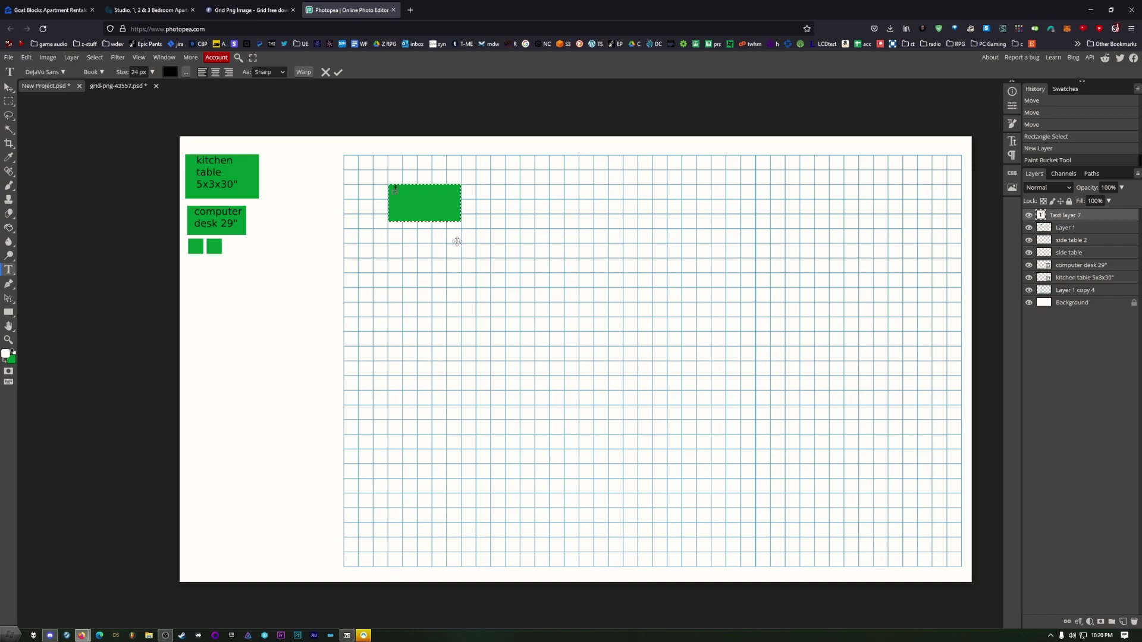
text(futon)
key(Return)
text(47")
click(1075, 229)
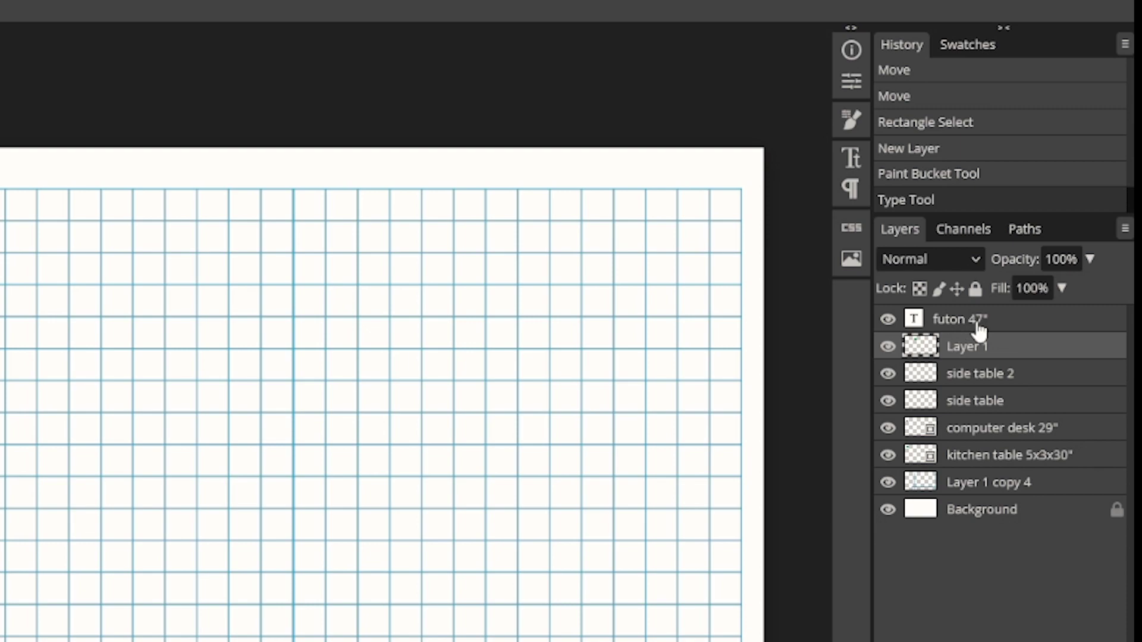
right_click(982, 327)
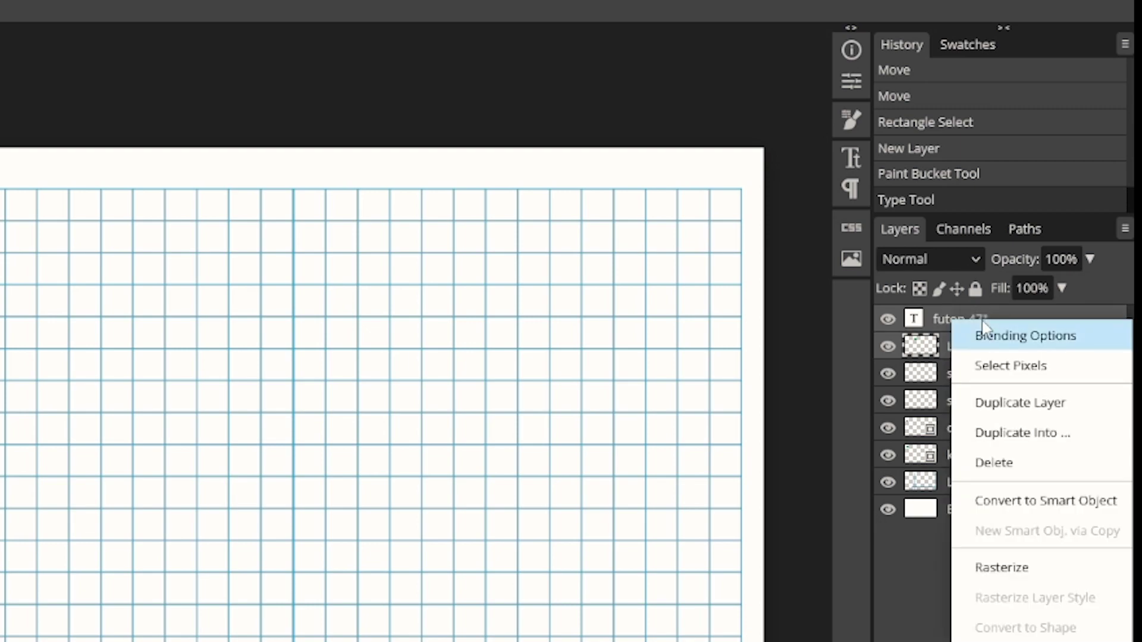
click(1031, 504)
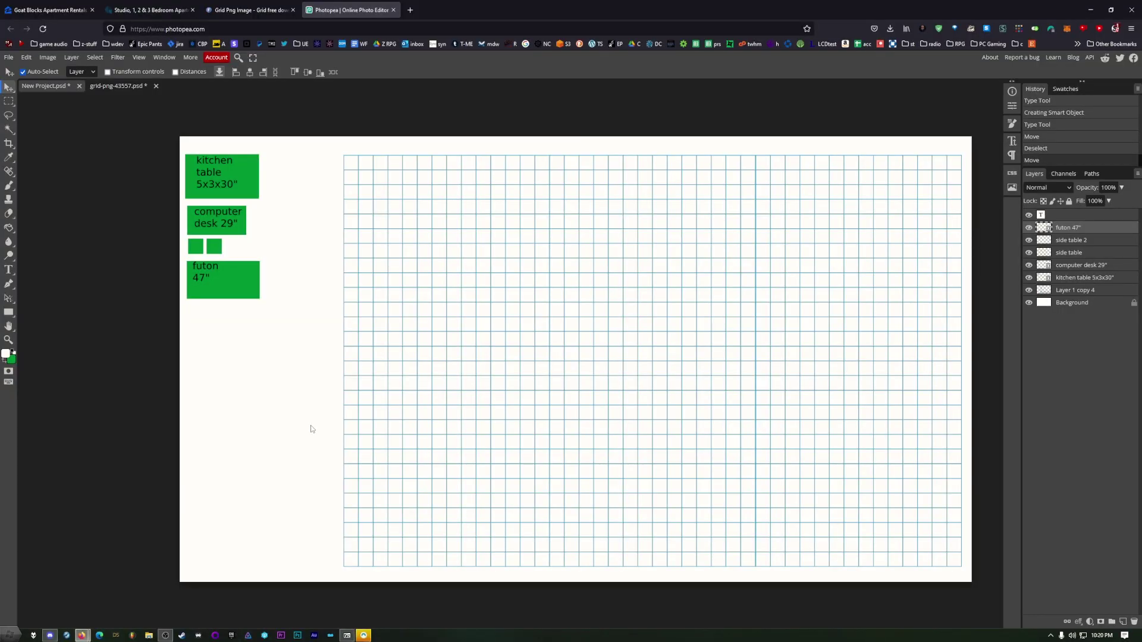
Open the 888: 1 Bedroom E plan on the Goat Blocks floor plans page and copy its image.
click(238, 10)
click(149, 10)
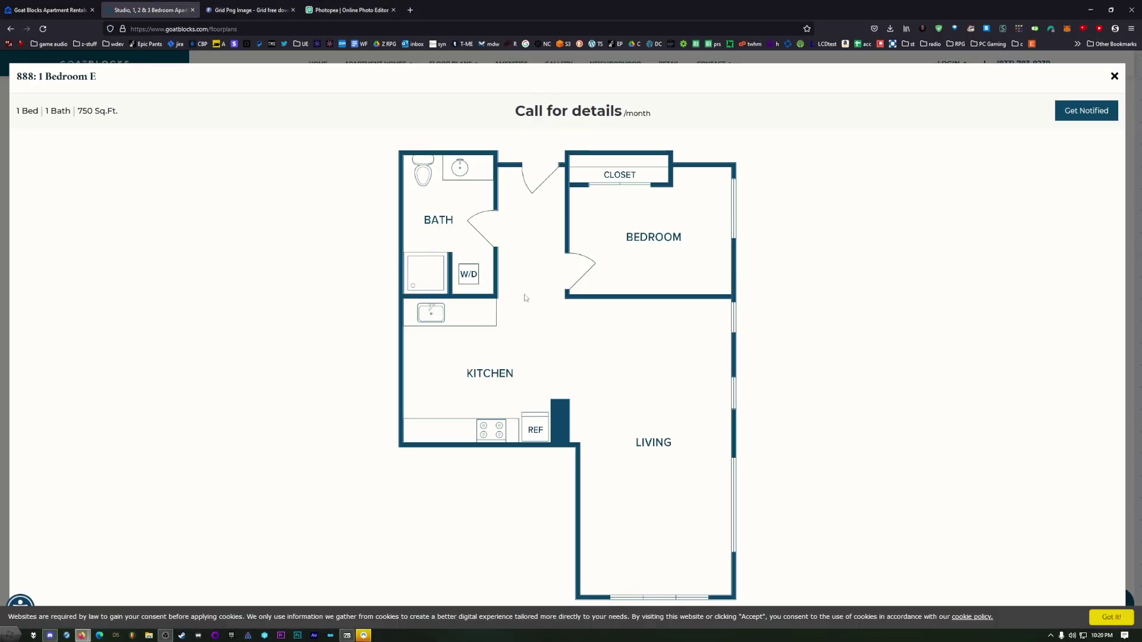
click(1115, 76)
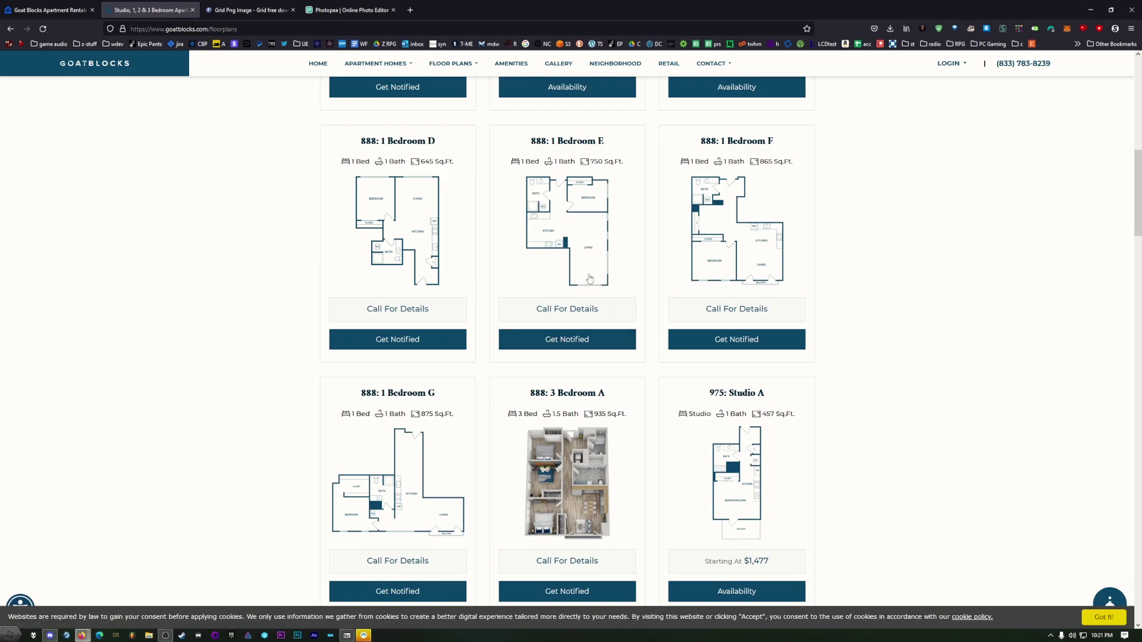
click(579, 240)
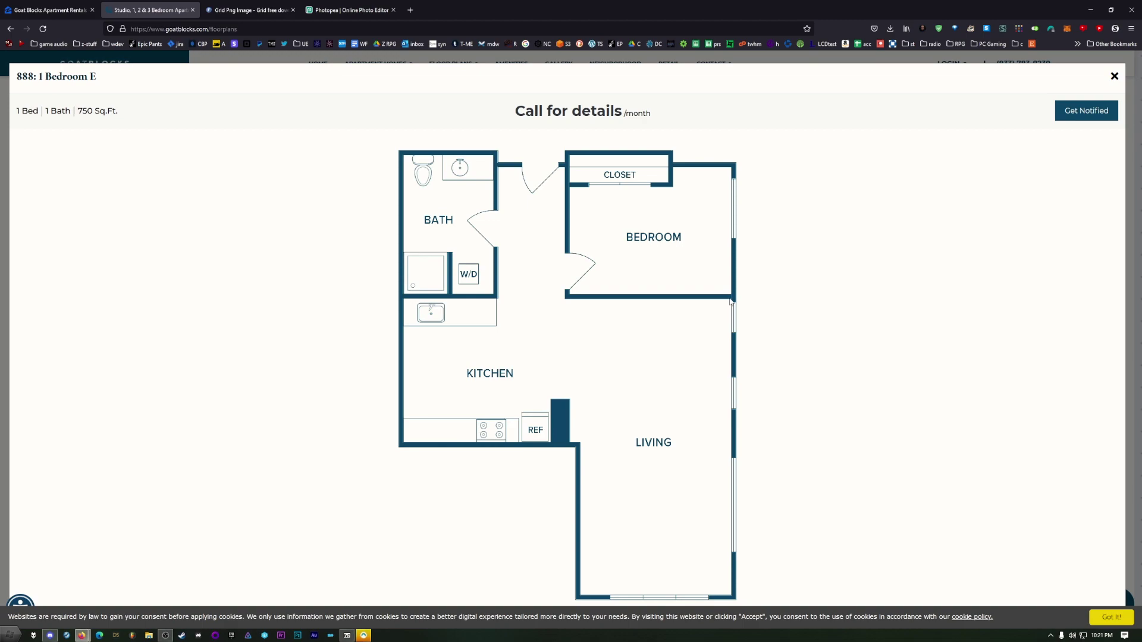
right_click(612, 303)
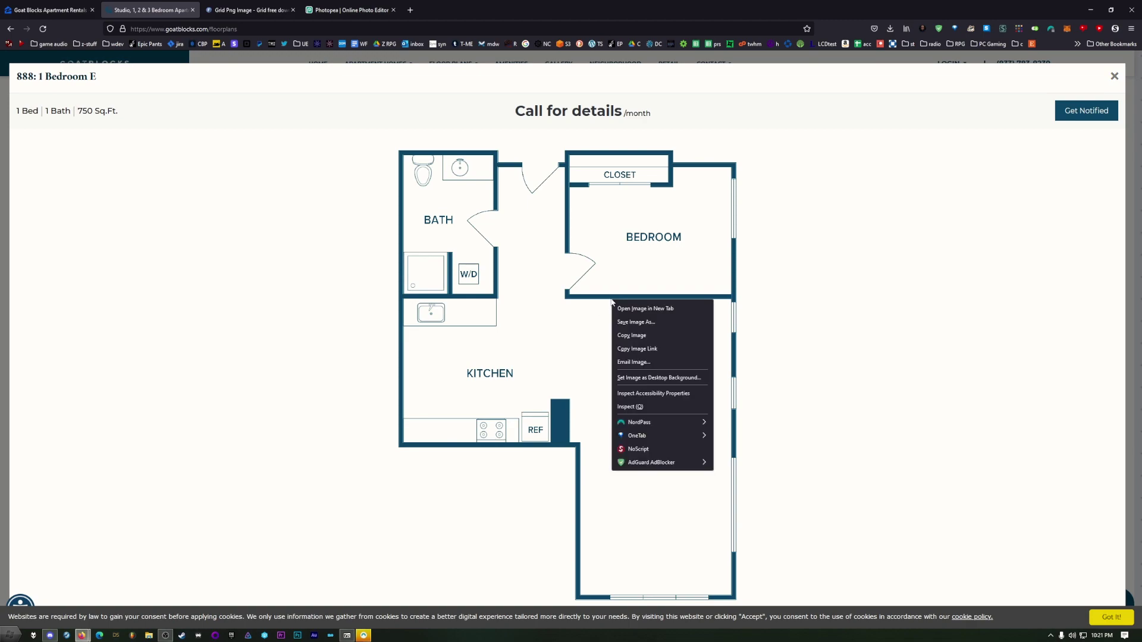
click(636, 337)
Paste the copied floor plan into the Photopea grid project.
click(357, 11)
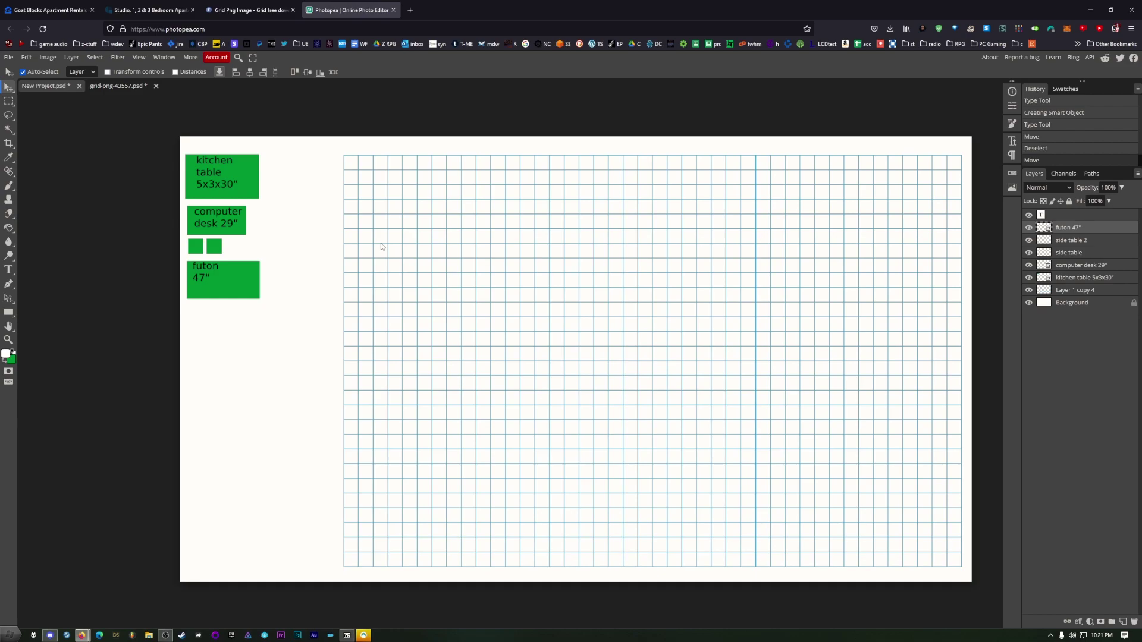
key(ctrl+v)
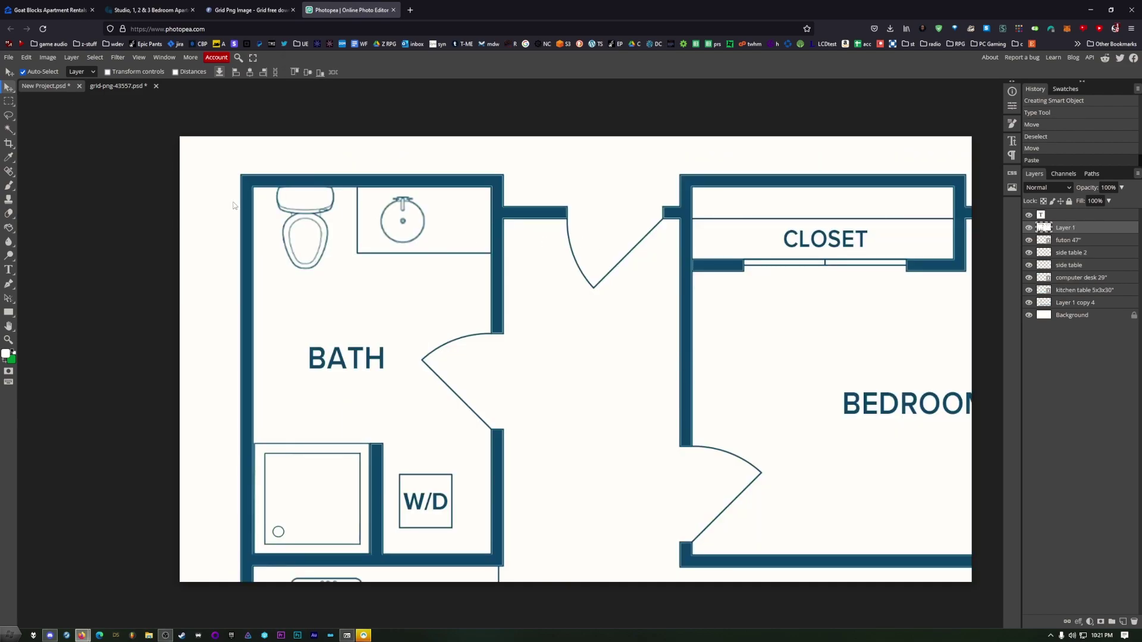
key(ctrl+z)
key(ctrl+z)
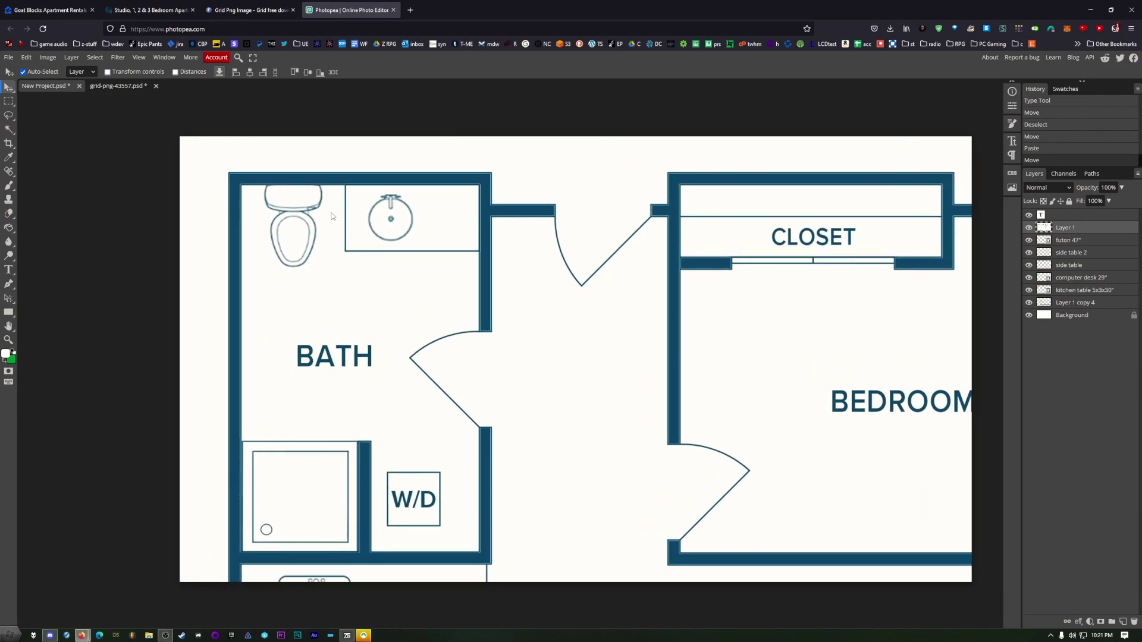
Scale the pasted floor plan down to about a third of its size over the grid.
click(26, 58)
mouse_move(89, 277)
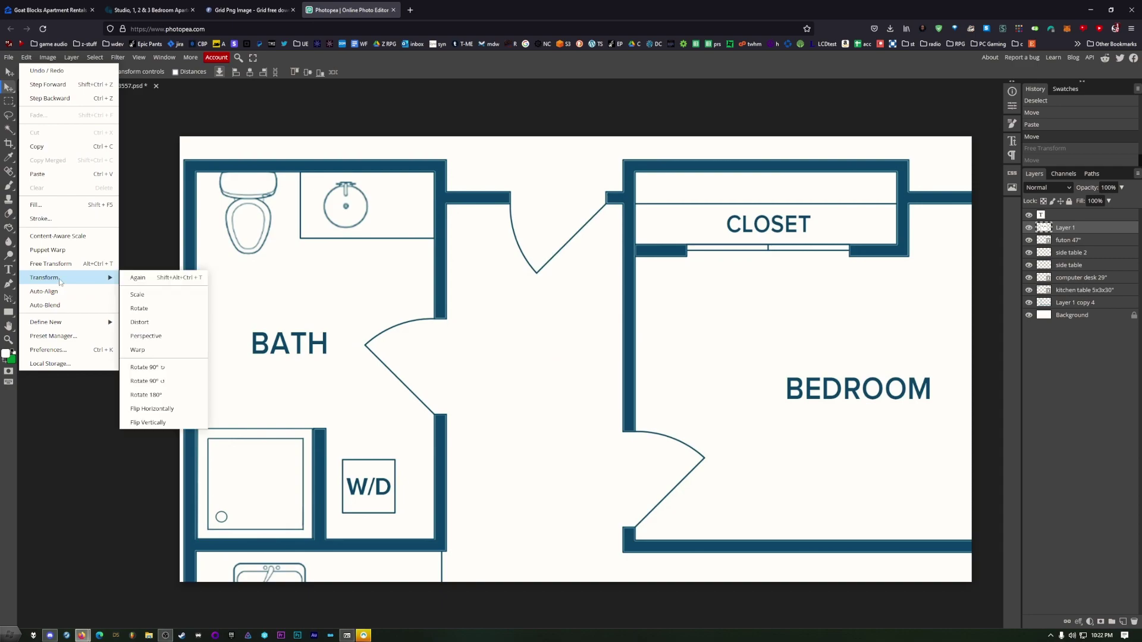
click(165, 297)
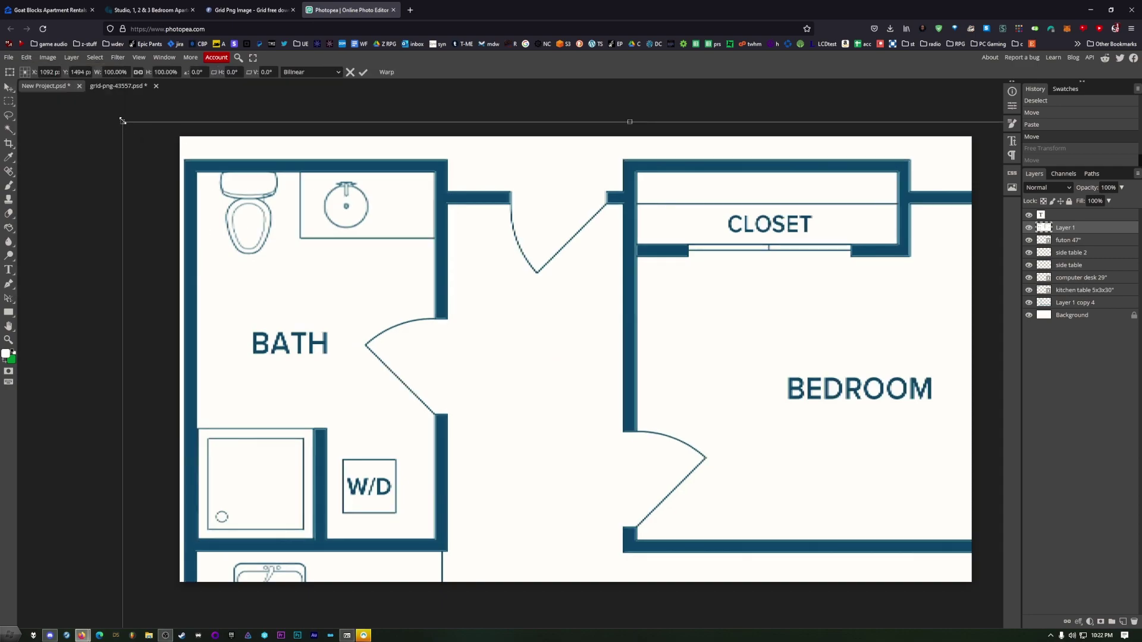
drag(122, 120, 551, 277)
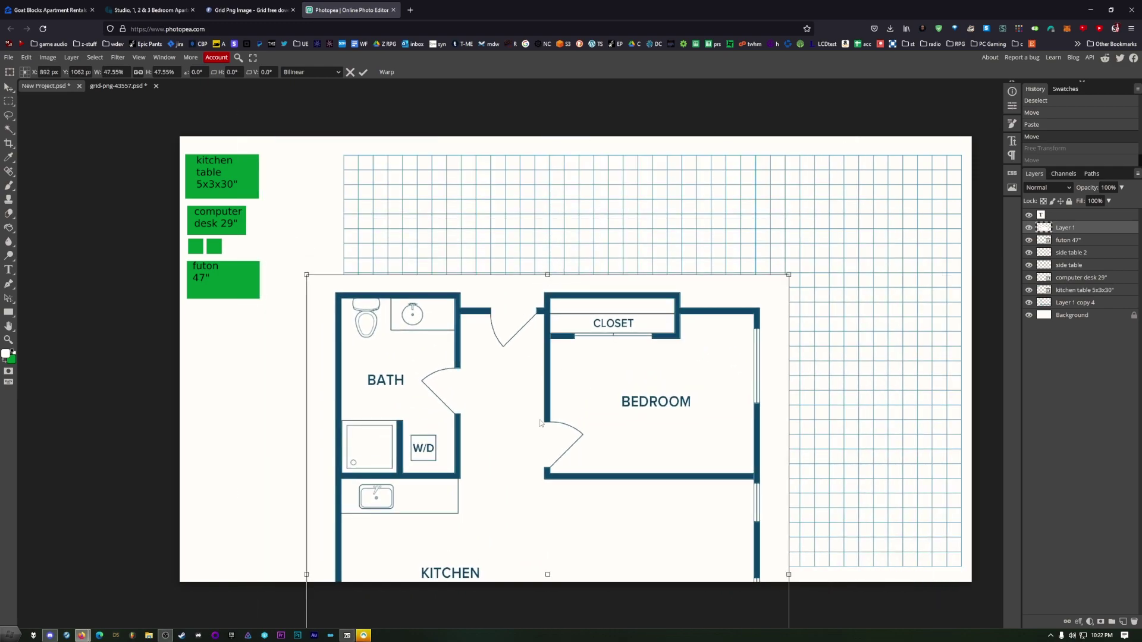
drag(542, 424, 507, 268)
drag(509, 127, 517, 261)
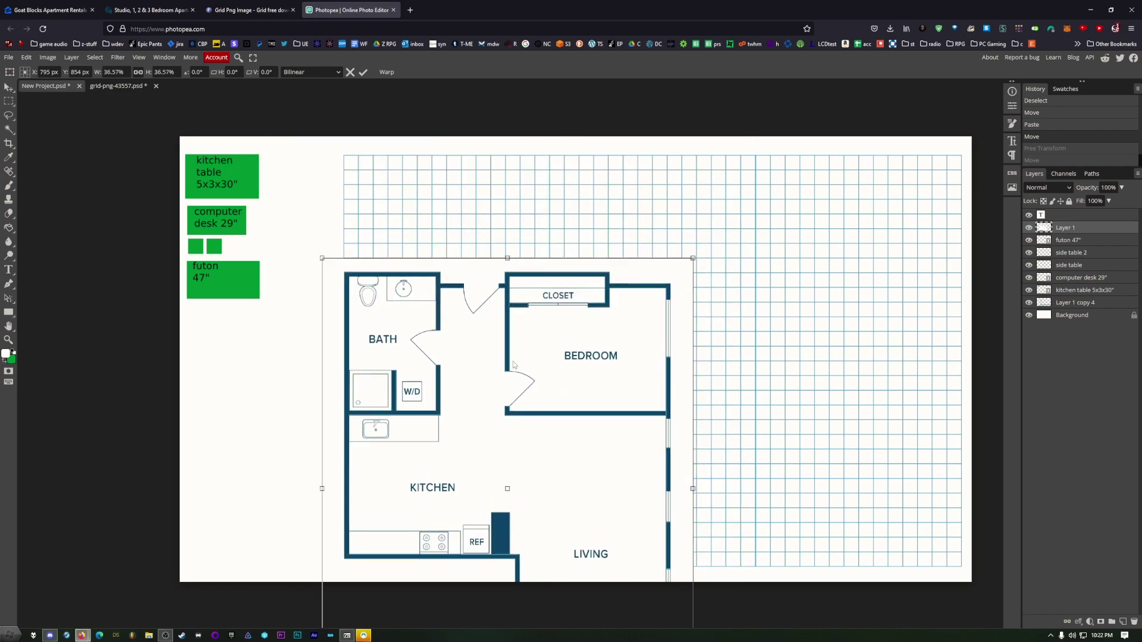
drag(513, 362, 491, 235)
drag(487, 132, 476, 206)
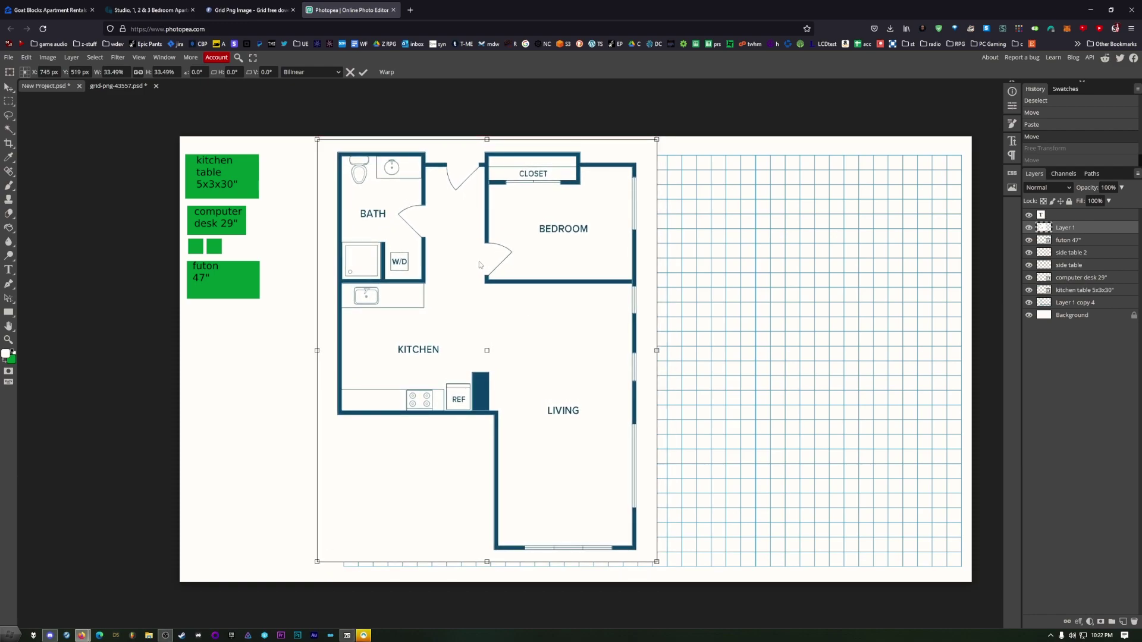
key(Return)
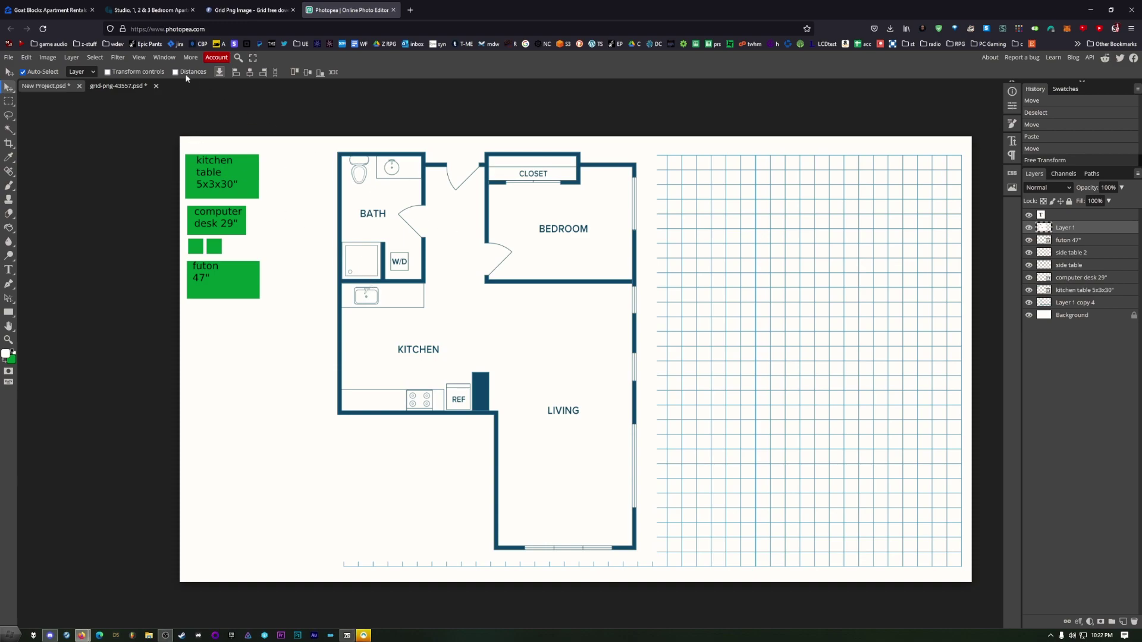
Select the plan's white areas via Color Range at fuzziness 50 and delete them.
click(101, 58)
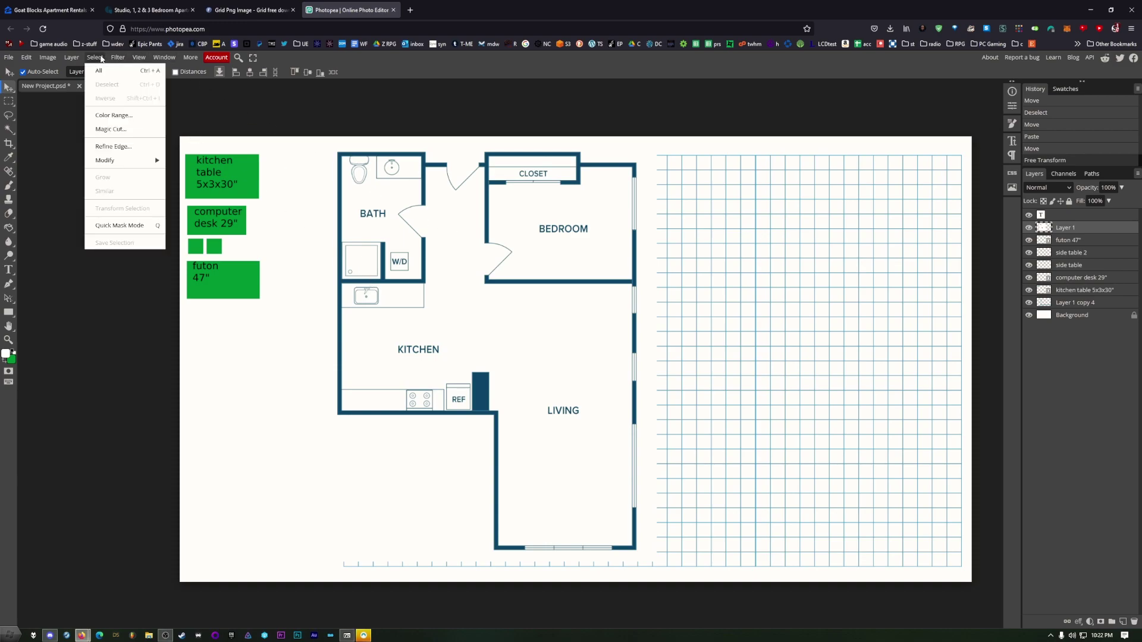
click(128, 116)
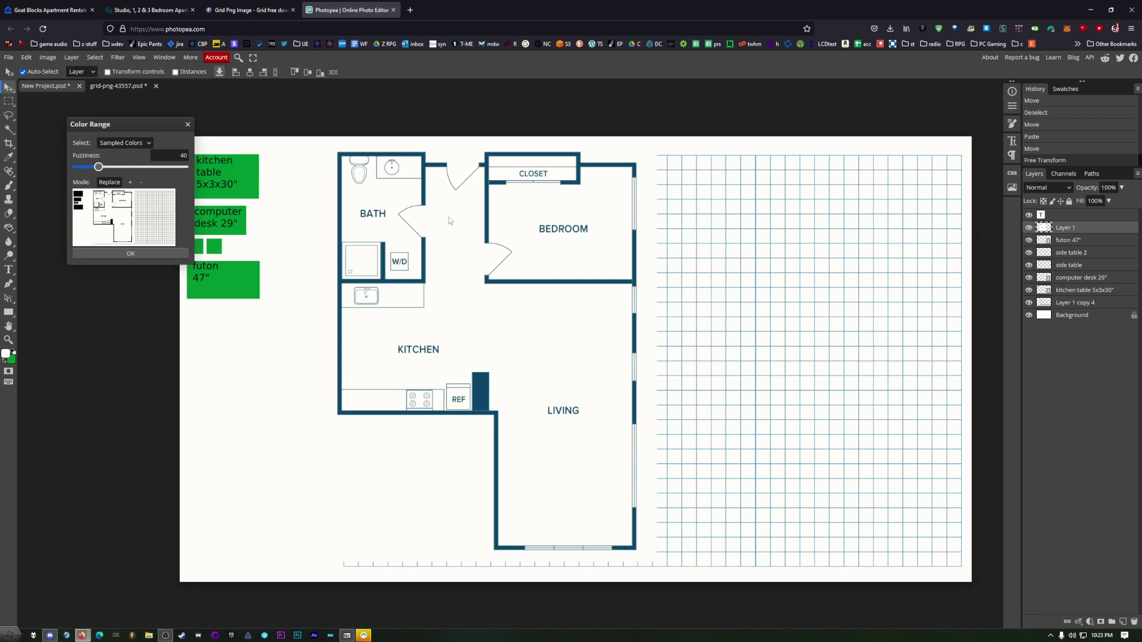
drag(100, 167, 104, 168)
click(136, 254)
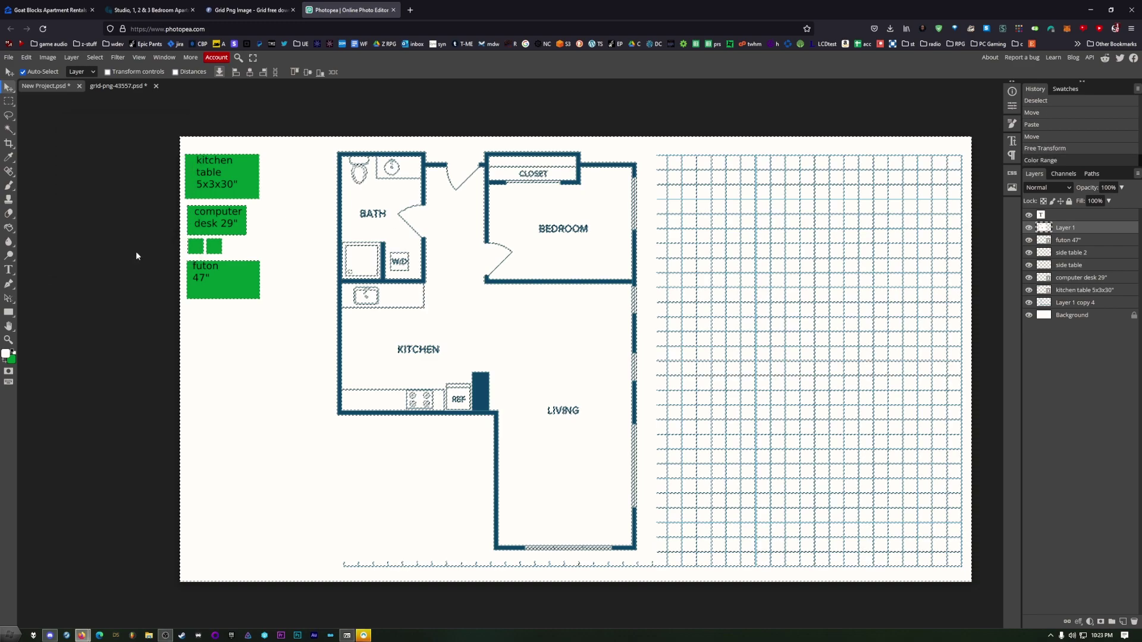
key(Delete)
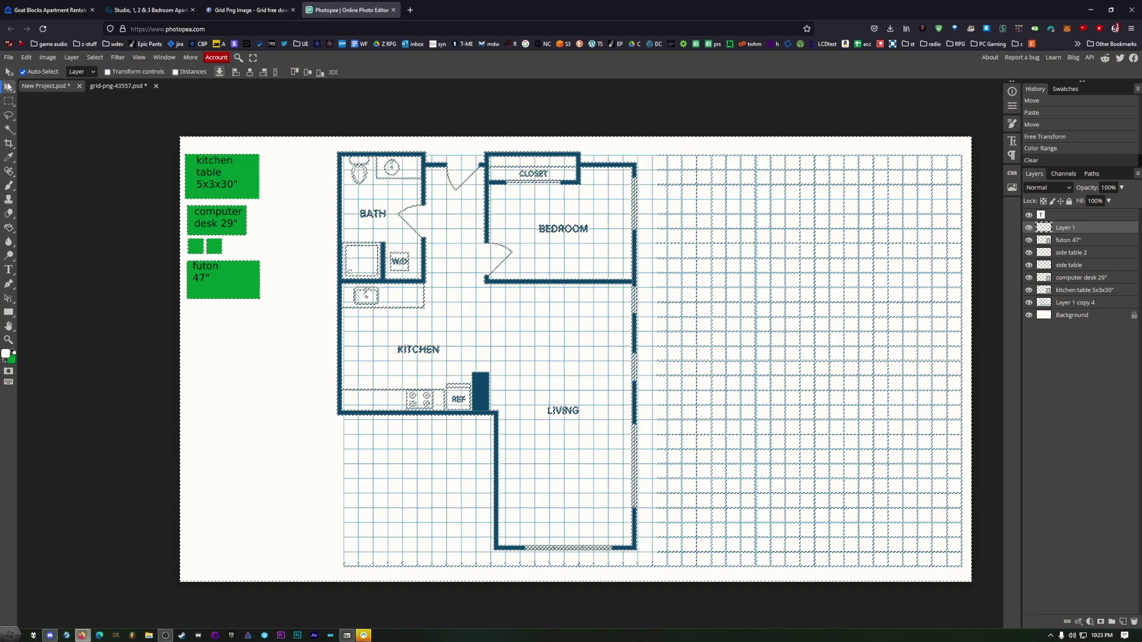
key(ctrl+d)
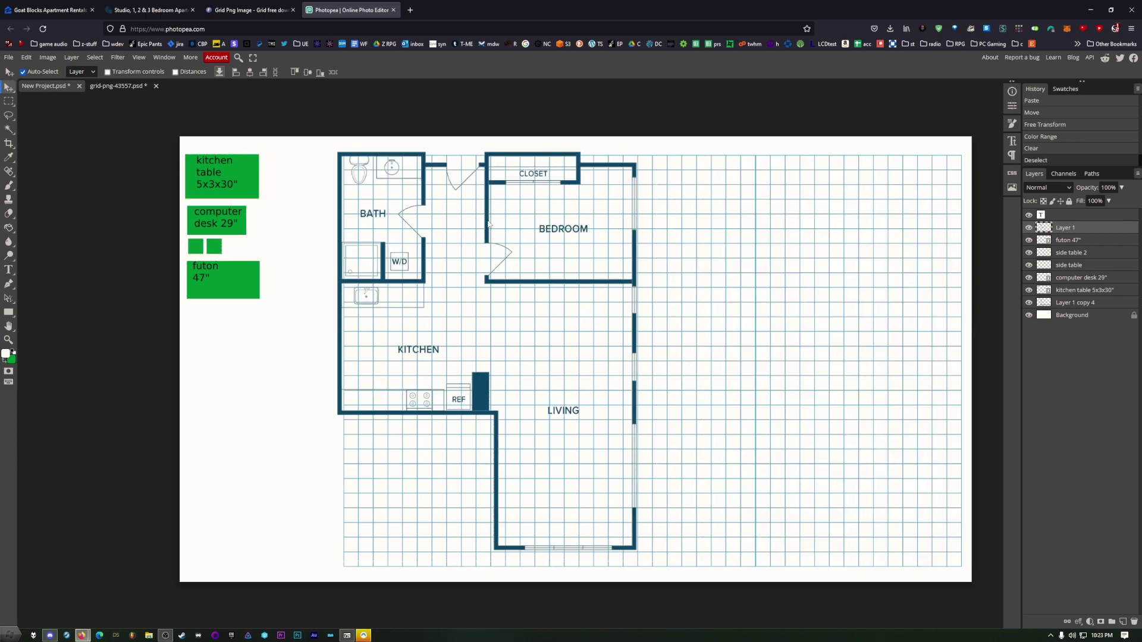
Reposition the floor plan on the grid, nudging it left and down.
drag(488, 224, 611, 209)
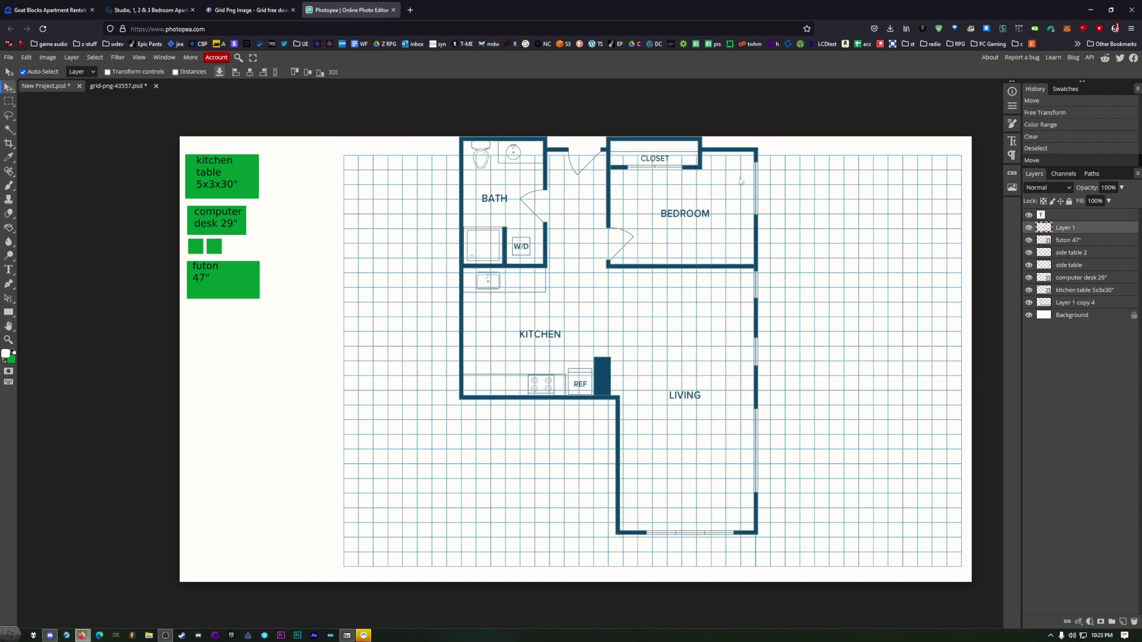
drag(737, 153, 737, 159)
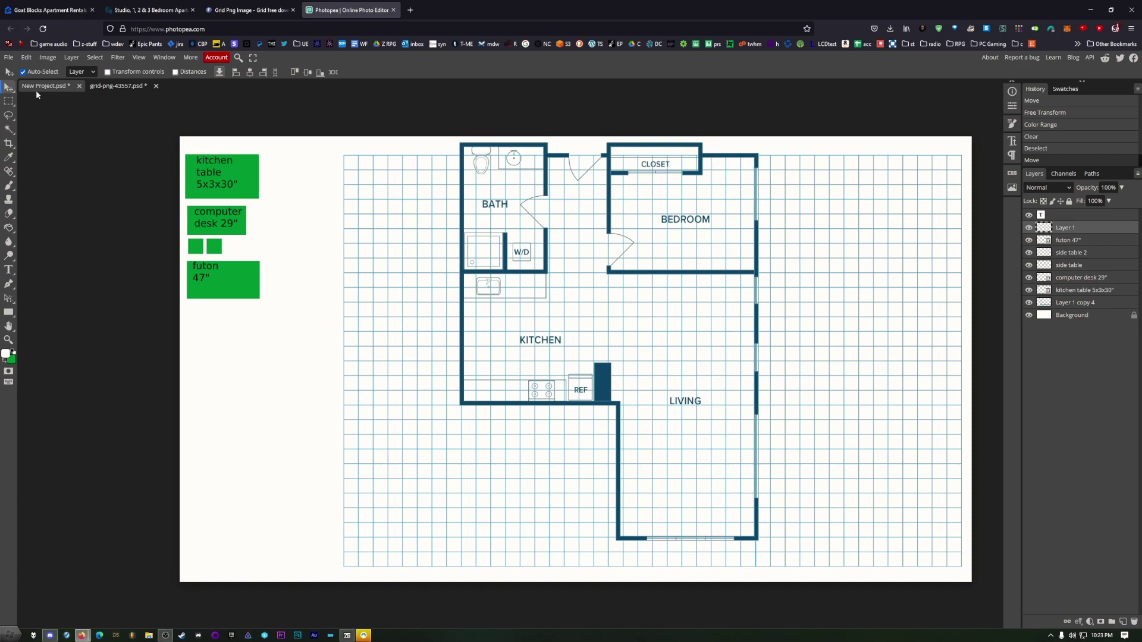
click(47, 57)
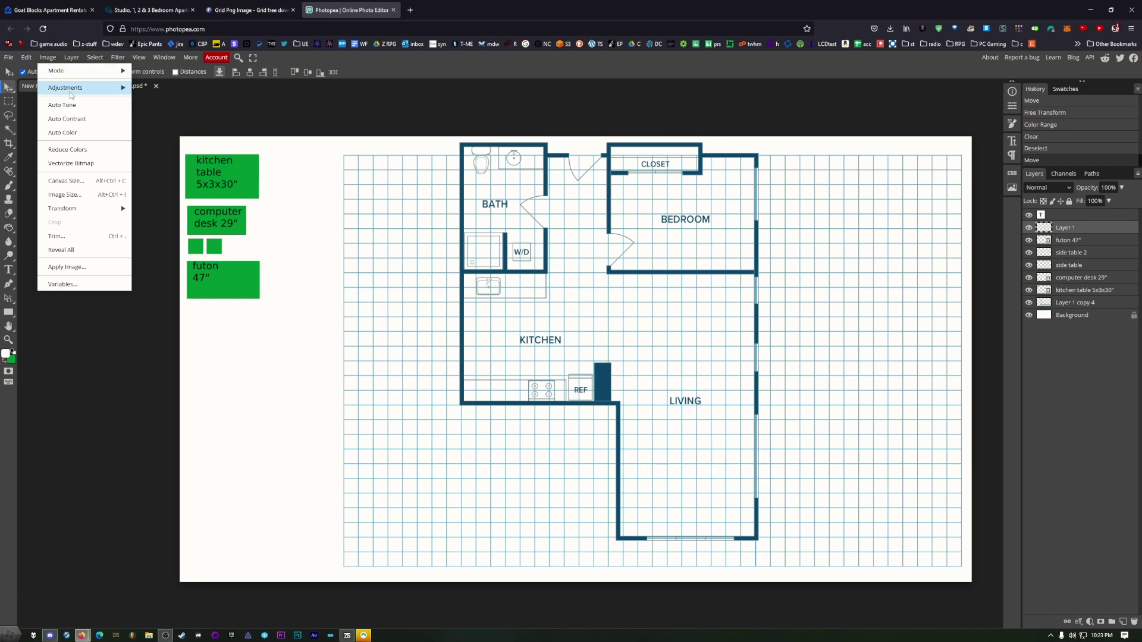
mouse_move(71, 94)
Free-transform the floor plan down to about 84%, then shift plan, grid and blocks right.
click(26, 57)
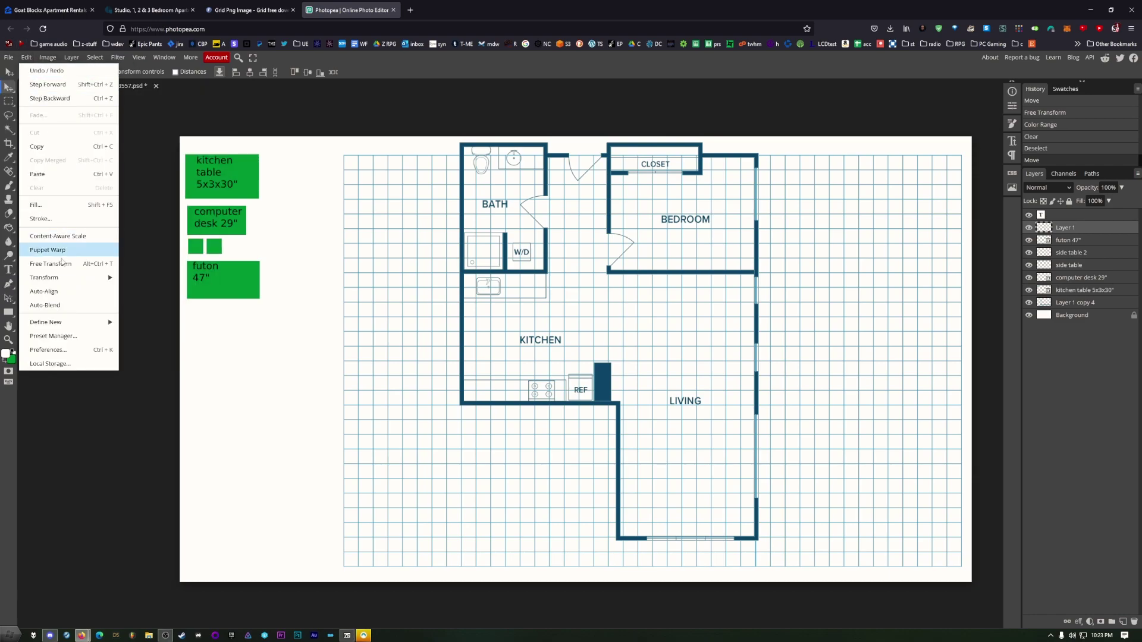
mouse_move(62, 283)
click(156, 295)
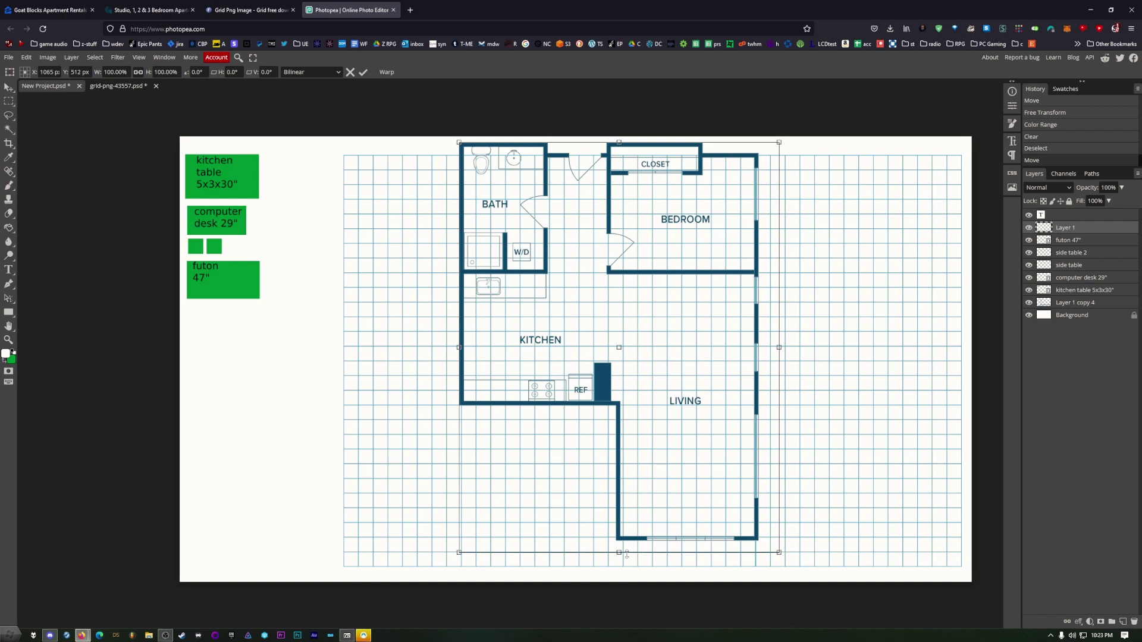
drag(620, 556, 612, 506)
drag(749, 244, 763, 244)
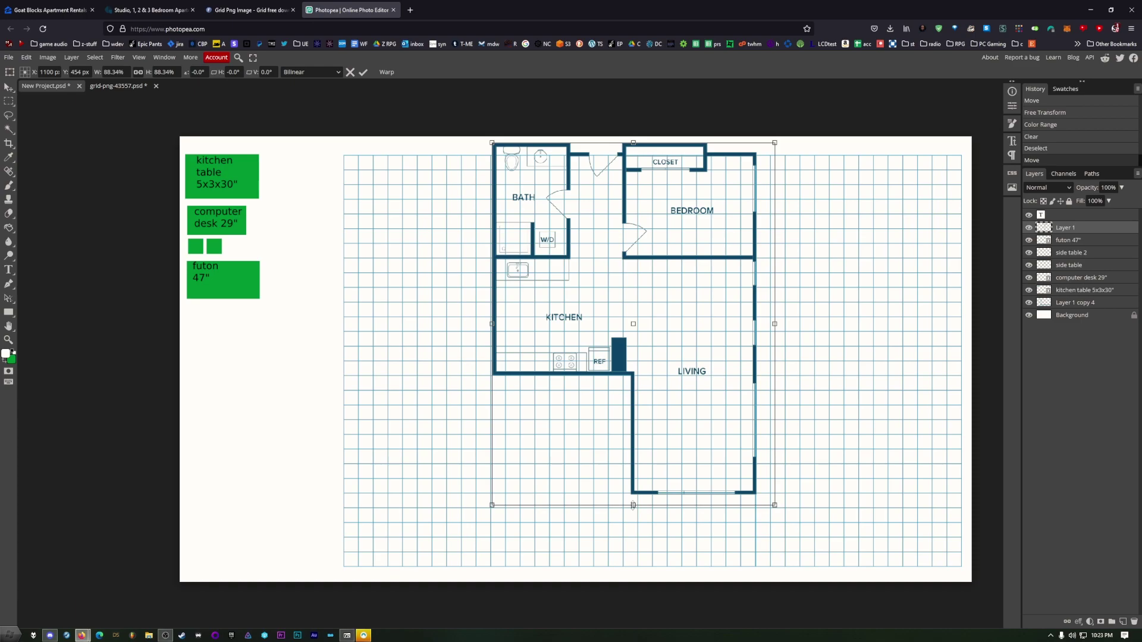
drag(633, 507, 682, 467)
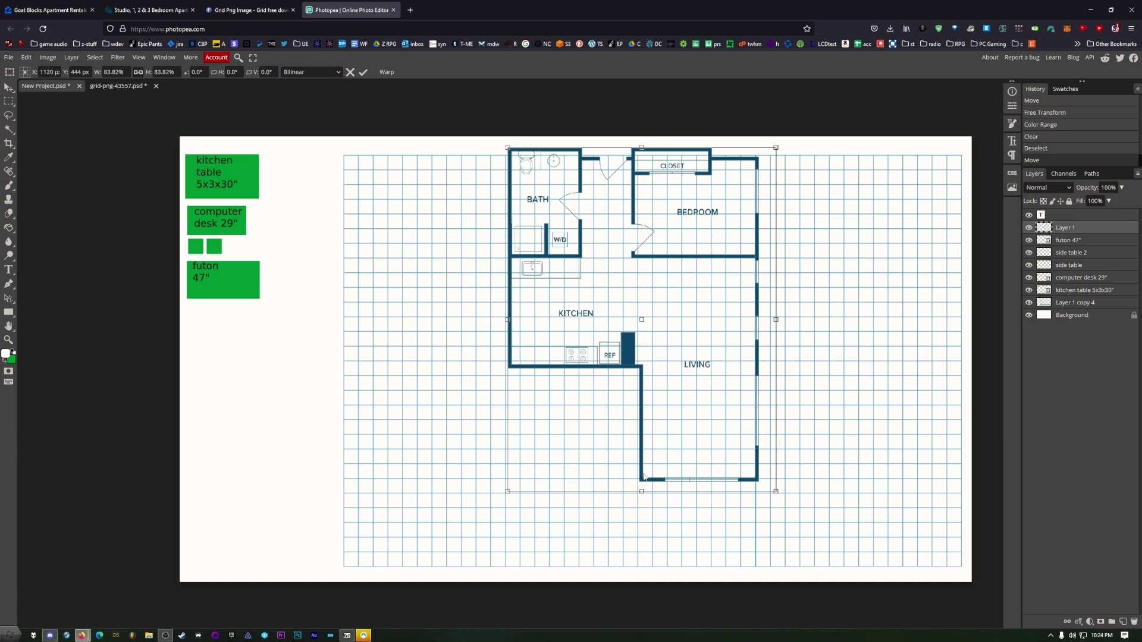
key(Return)
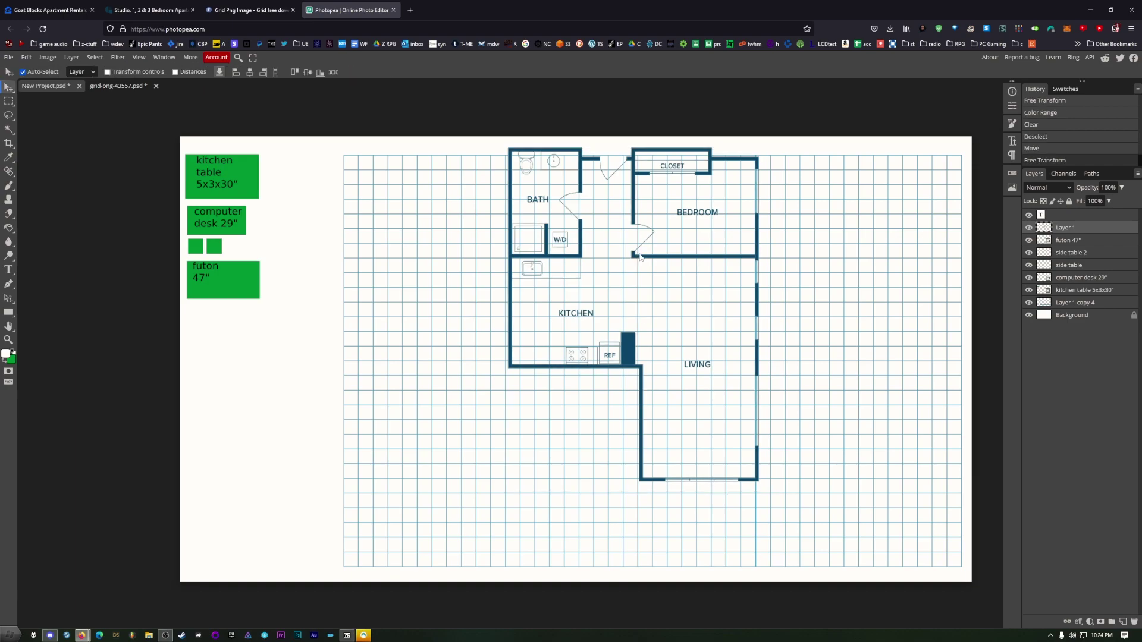
drag(634, 257, 664, 257)
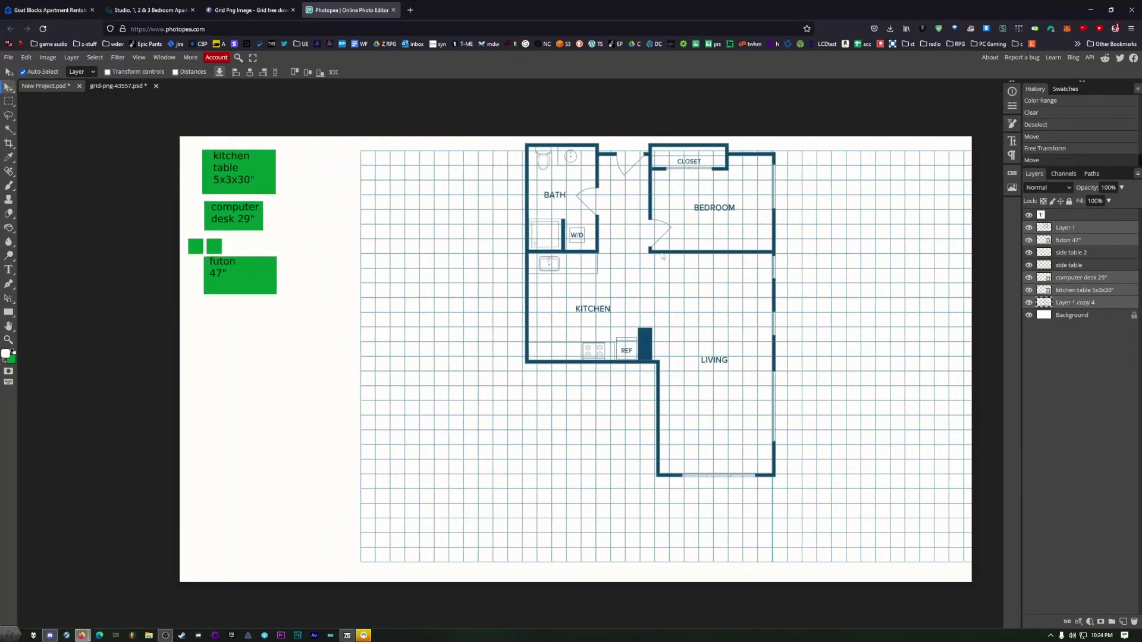
Nudge the plan and grid down-right and move the kitchen table block toward the plan.
key(Right)
key(Right)
key(Down)
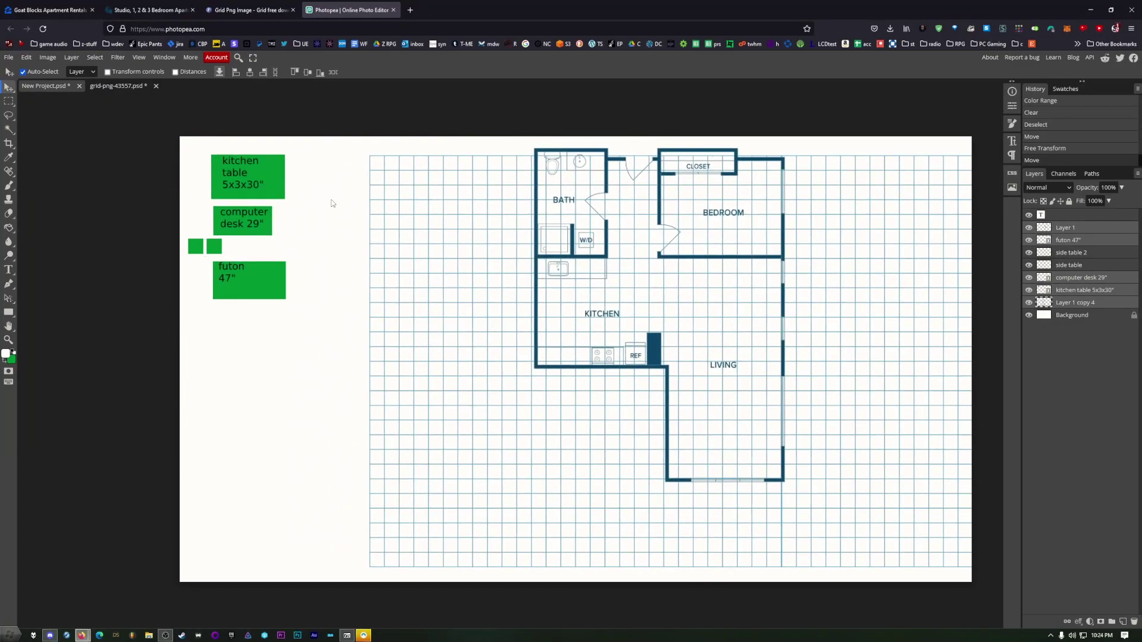
click(1089, 278)
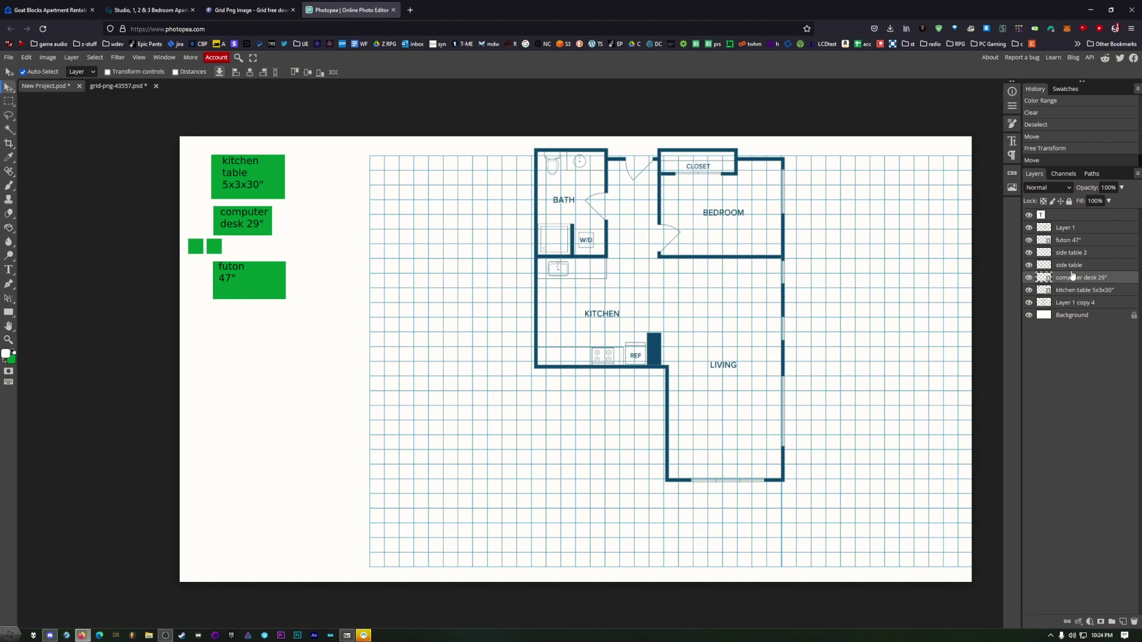
click(1069, 296)
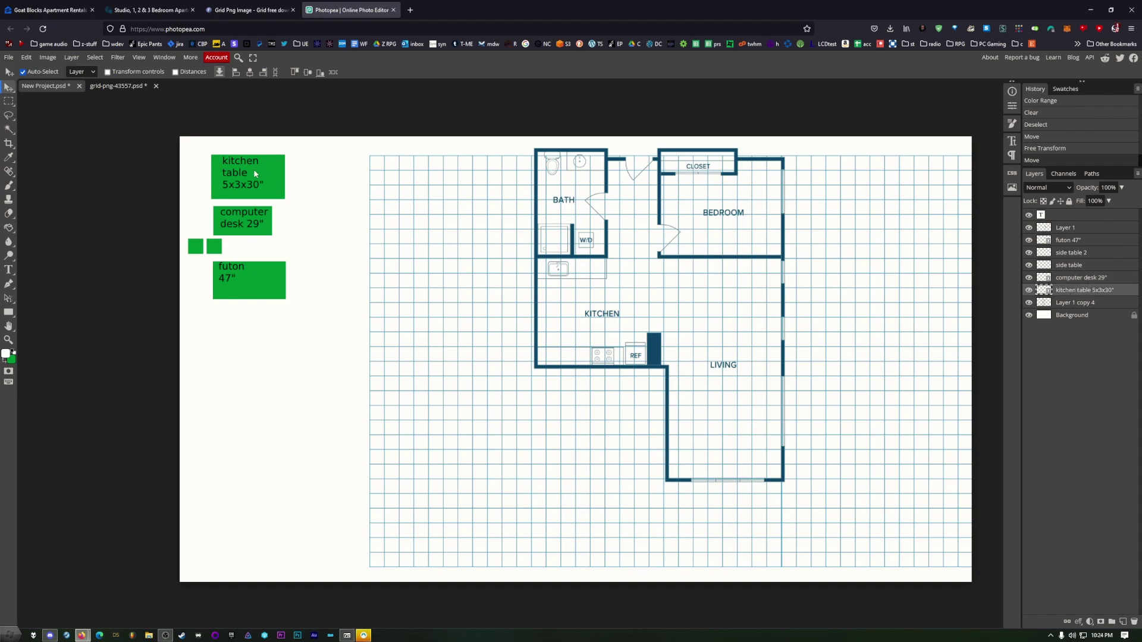
mouse_move(255, 174)
mouse_down()
mouse_move(757, 310)
mouse_move(727, 292)
mouse_move(590, 303)
mouse_move(600, 309)
mouse_move(740, 300)
mouse_move(241, 181)
mouse_move(252, 175)
mouse_up()
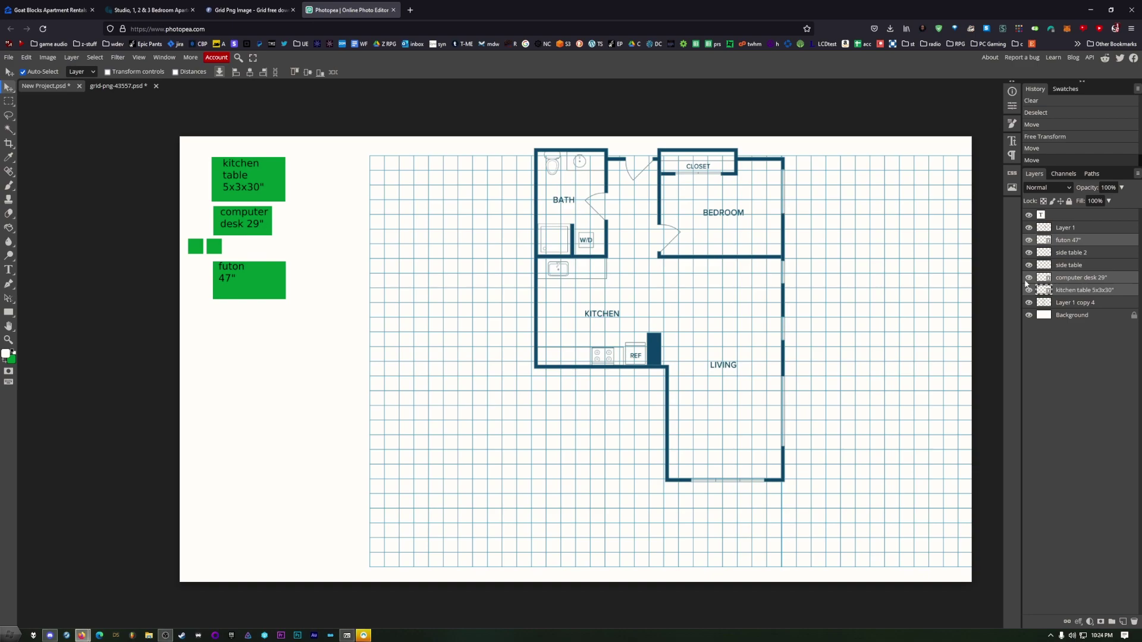
Place the computer desk in the living room's bottom-right corner and the futon in the living room.
click(1088, 278)
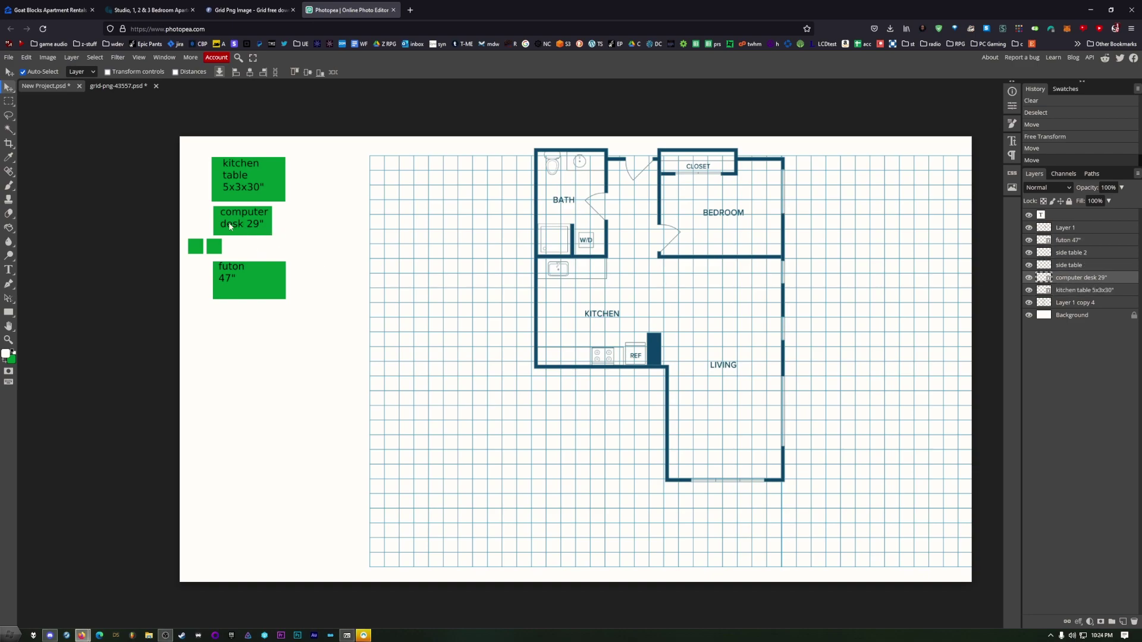
drag(229, 226, 734, 464)
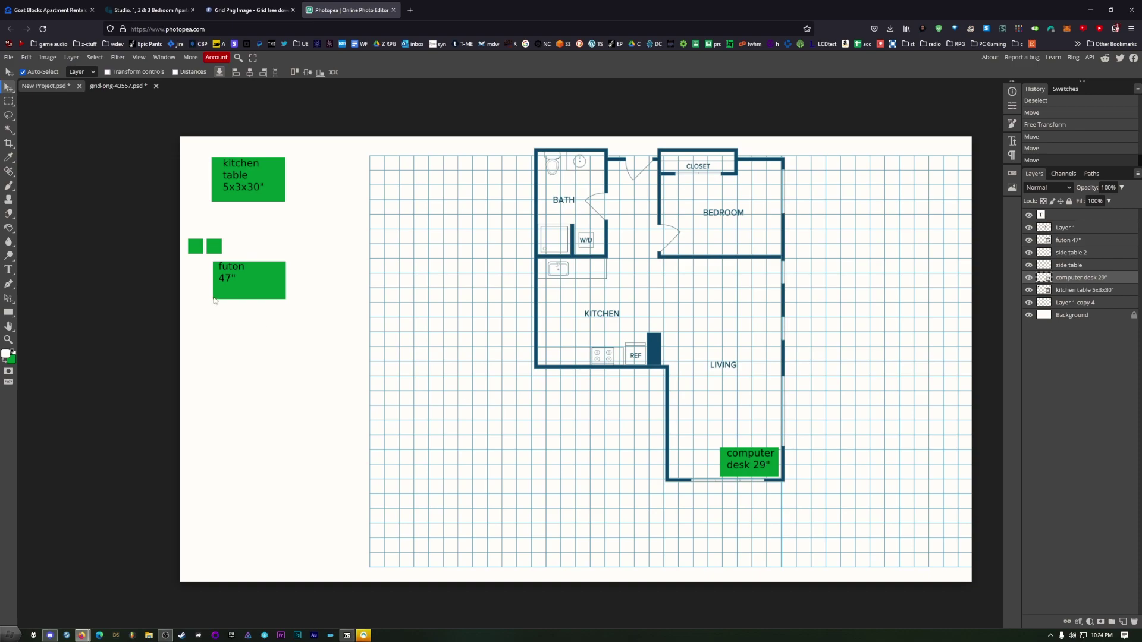
drag(264, 390, 237, 173)
drag(250, 281, 721, 334)
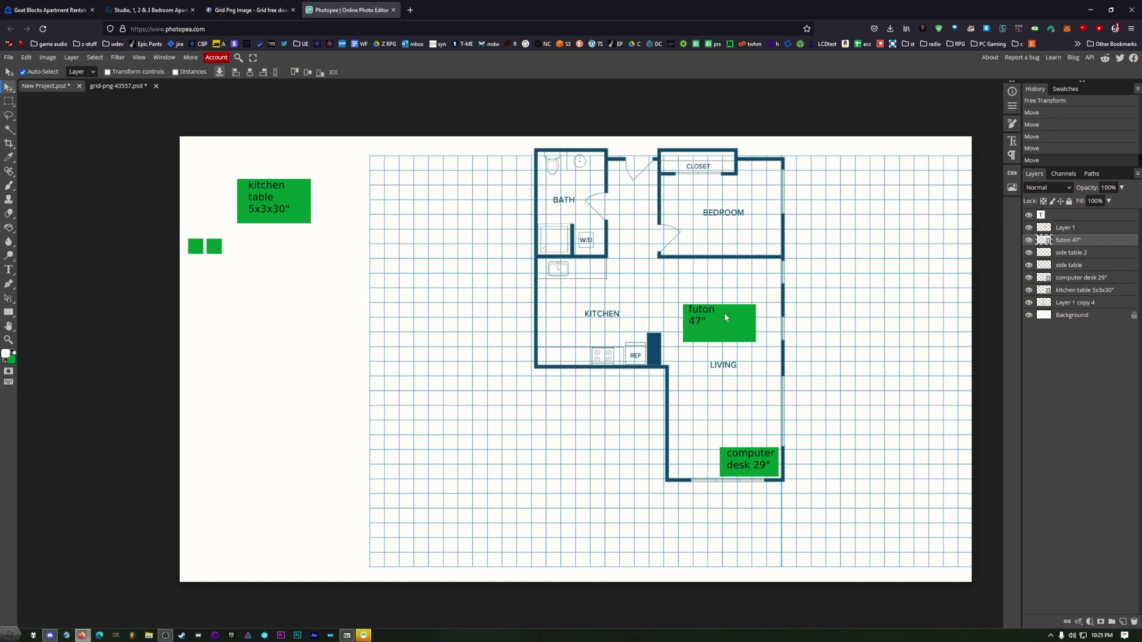
Rotate the futon block -90° to stand upright and move it into the living room.
click(27, 57)
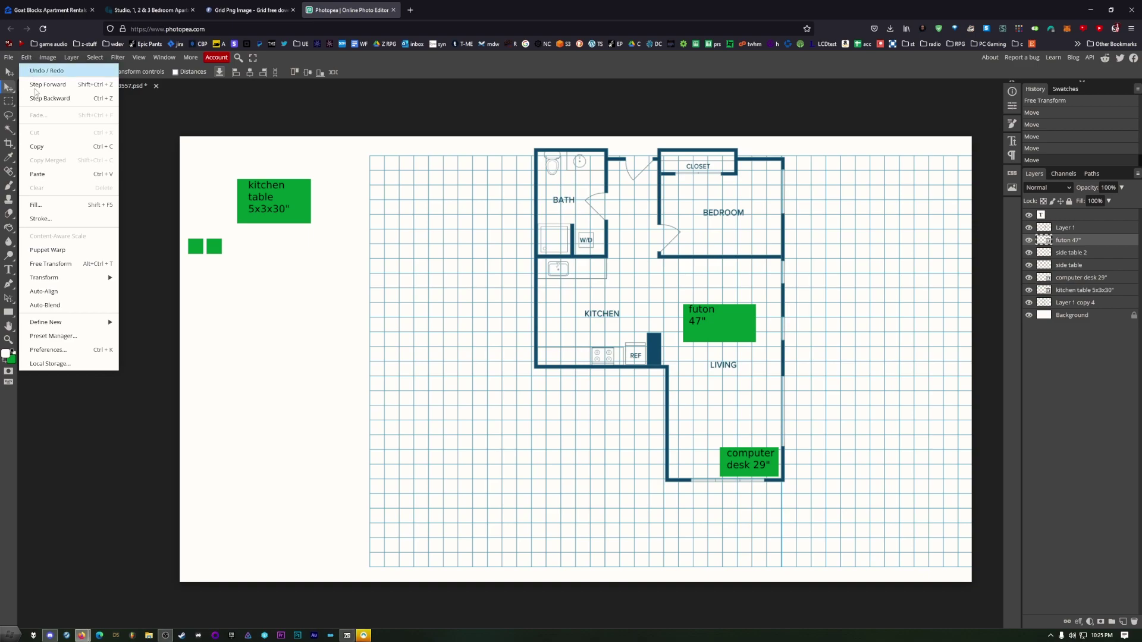
mouse_move(72, 291)
click(180, 316)
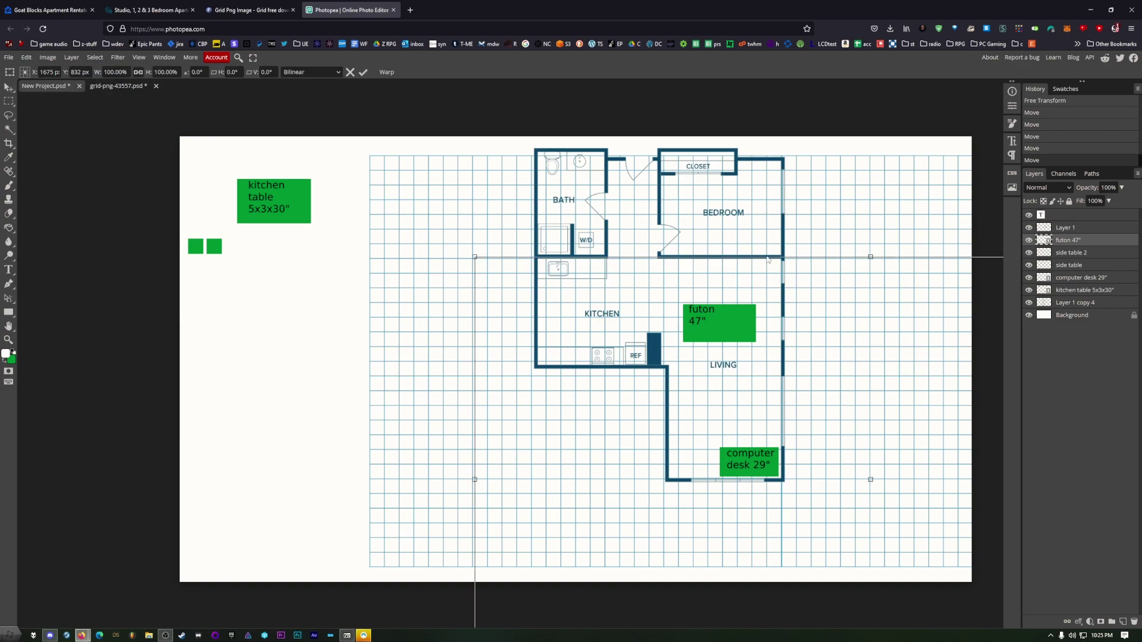
drag(768, 259, 557, 280)
drag(483, 262, 355, 396)
key(Return)
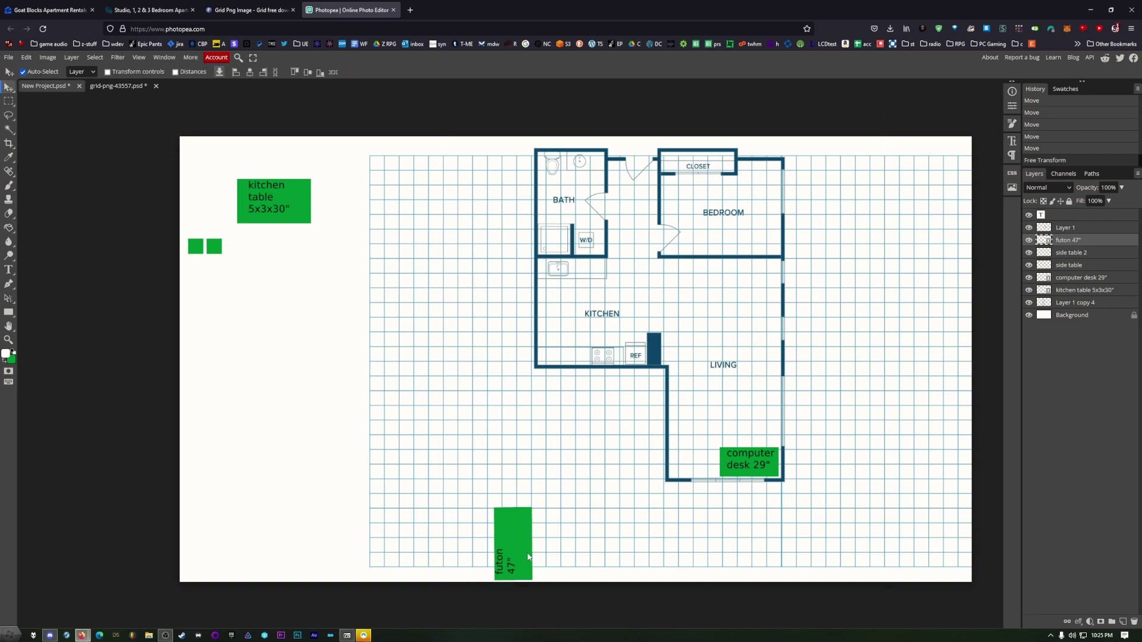
drag(504, 536, 724, 374)
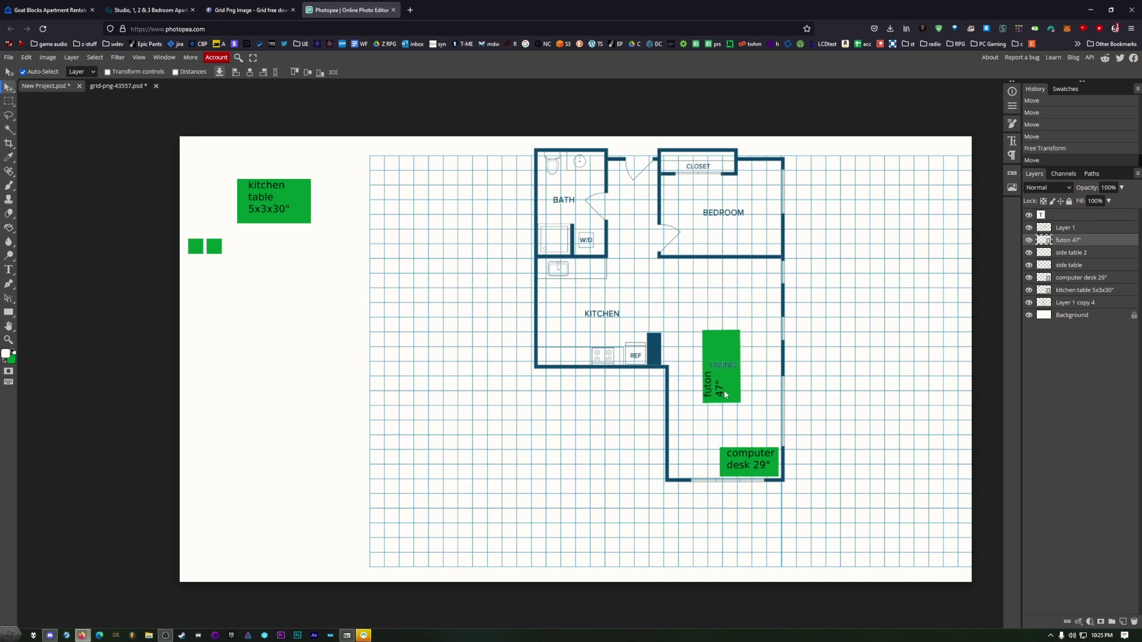
Shift the futon slightly left and place side table squares above and below it.
click(1080, 253)
drag(224, 249, 717, 324)
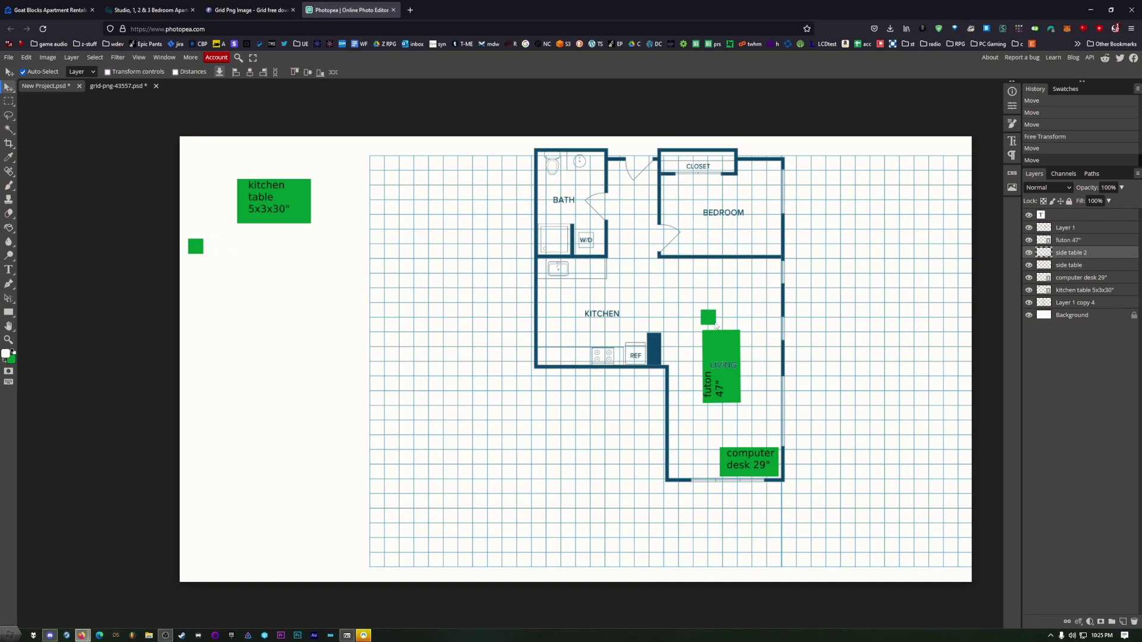
drag(741, 380, 686, 320)
drag(191, 248, 683, 415)
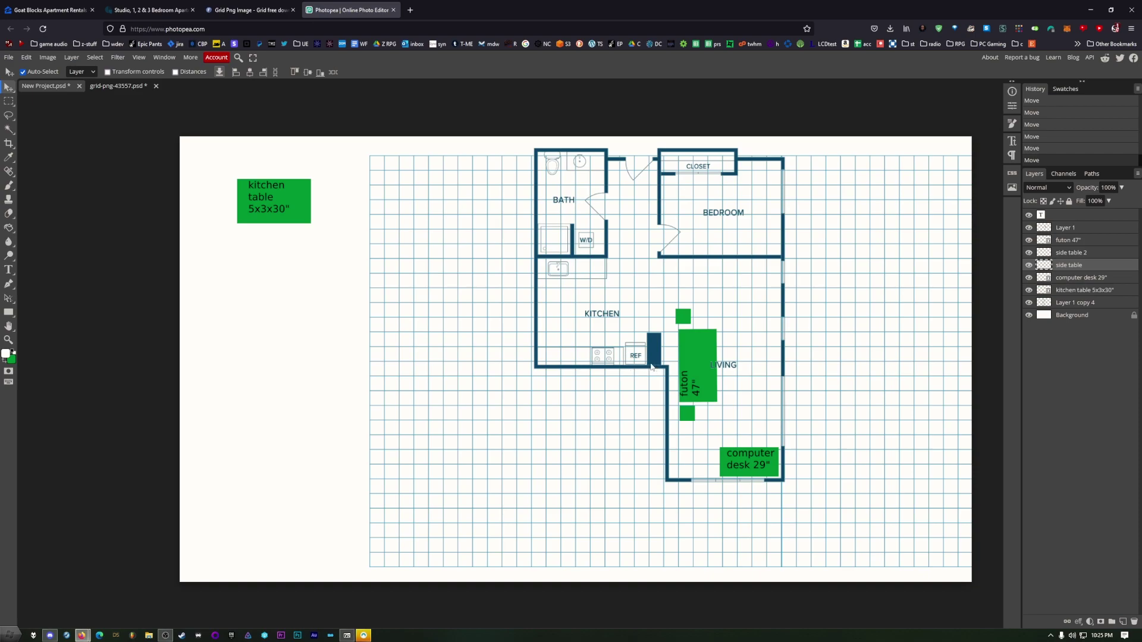
Enlarge the 1010: 2 Bedroom A floor plan on Goat Blocks and copy its image.
click(147, 8)
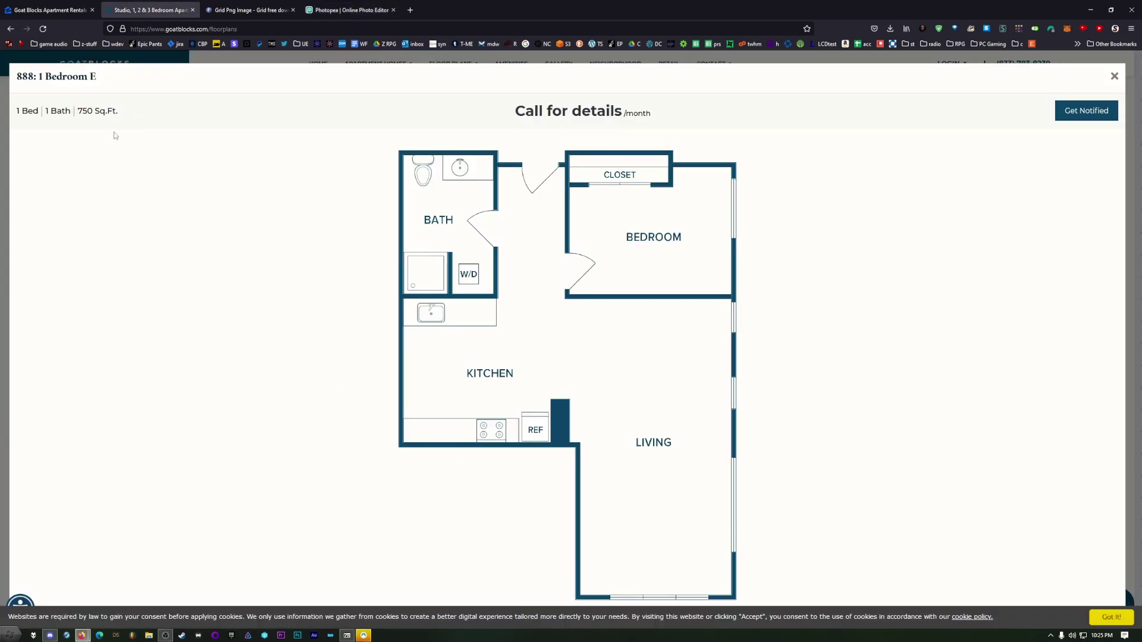
click(1115, 75)
scroll(412, 502, down, 4)
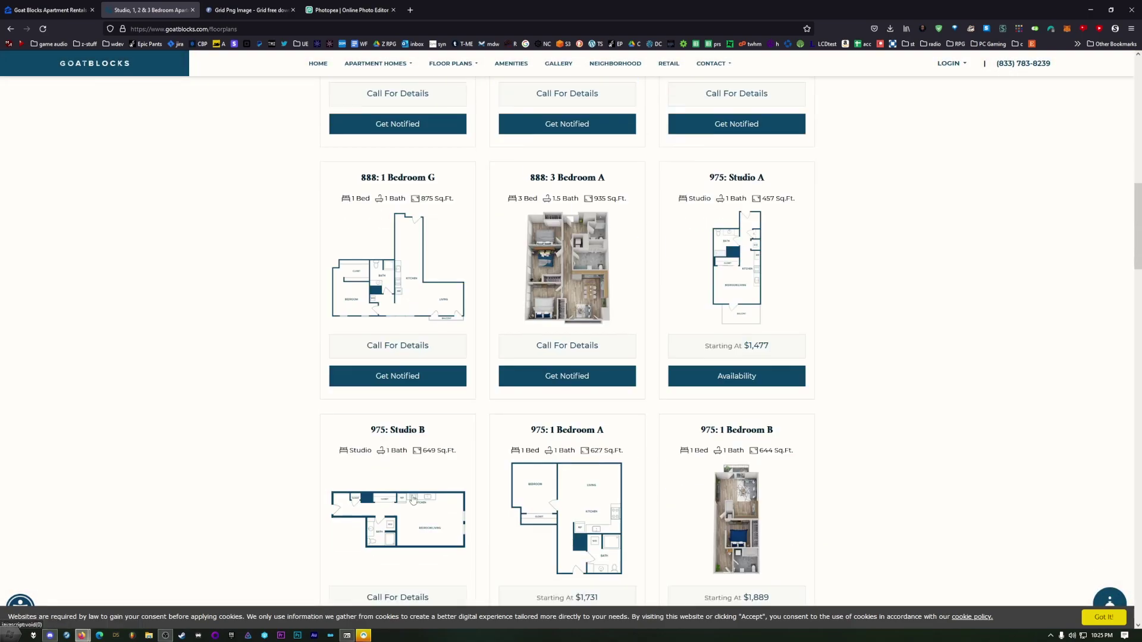
scroll(380, 521, down, 15)
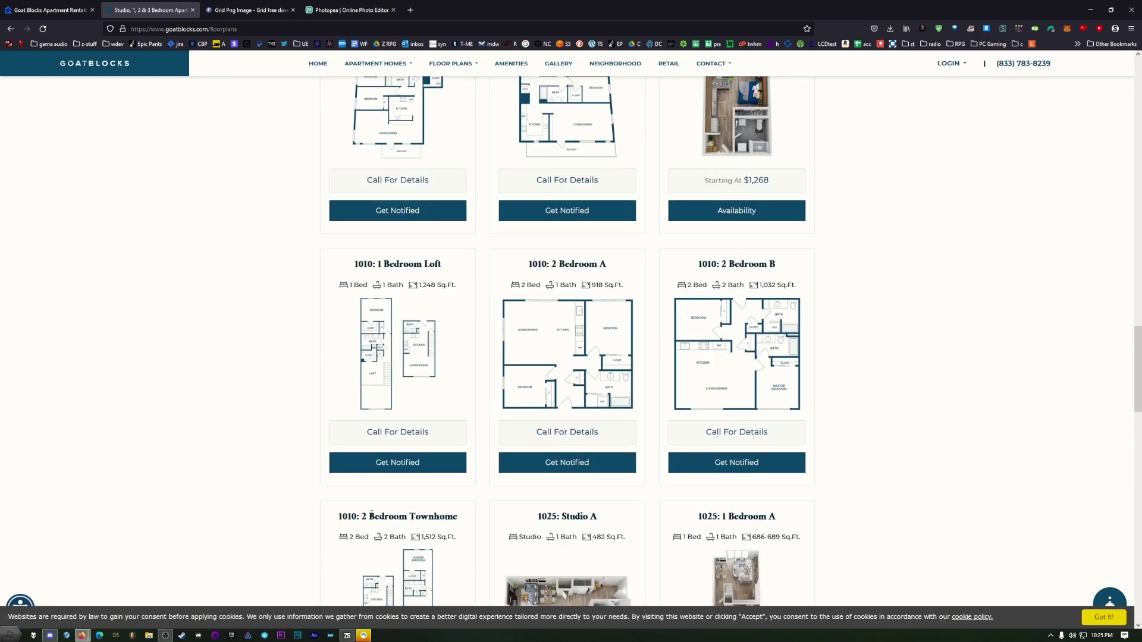
click(542, 359)
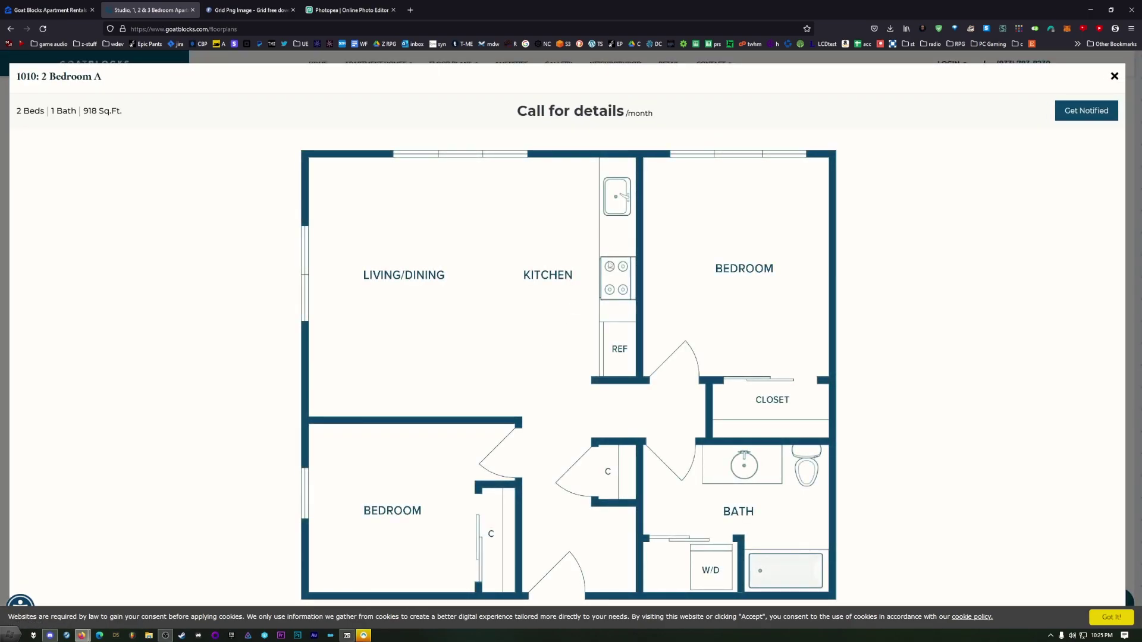
right_click(639, 228)
click(660, 263)
Rename Layer 1 to 'goat blocks 750', hide it, and paste in the 2 Bedroom A plan.
click(348, 11)
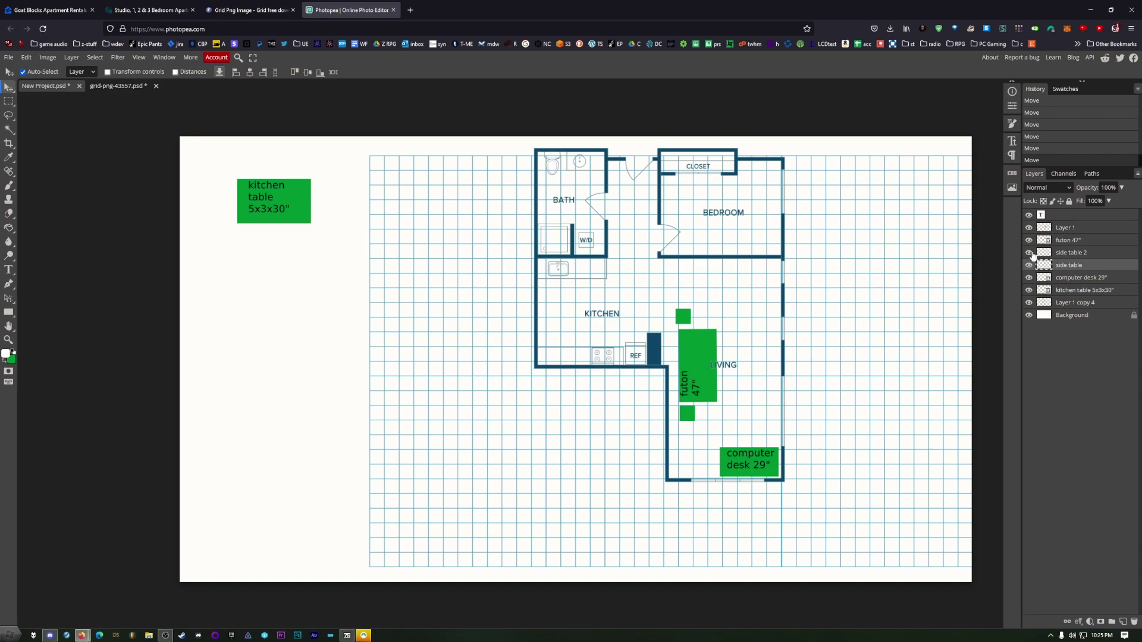
click(1080, 229)
click(1029, 228)
click(1029, 228)
click(1029, 227)
click(1030, 228)
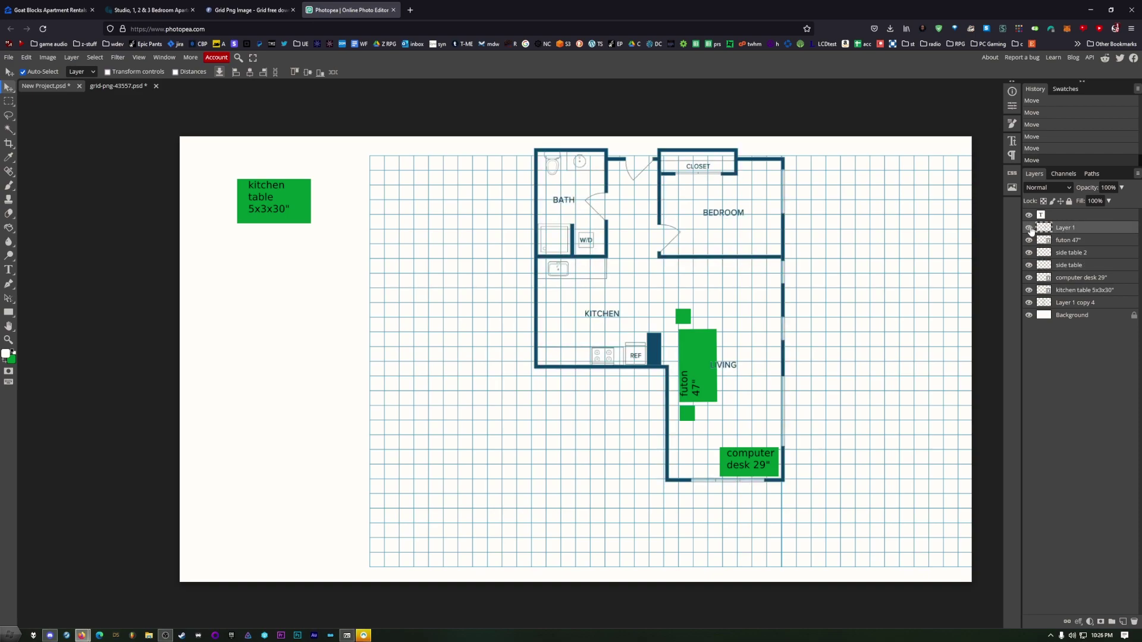
double_click(1067, 228)
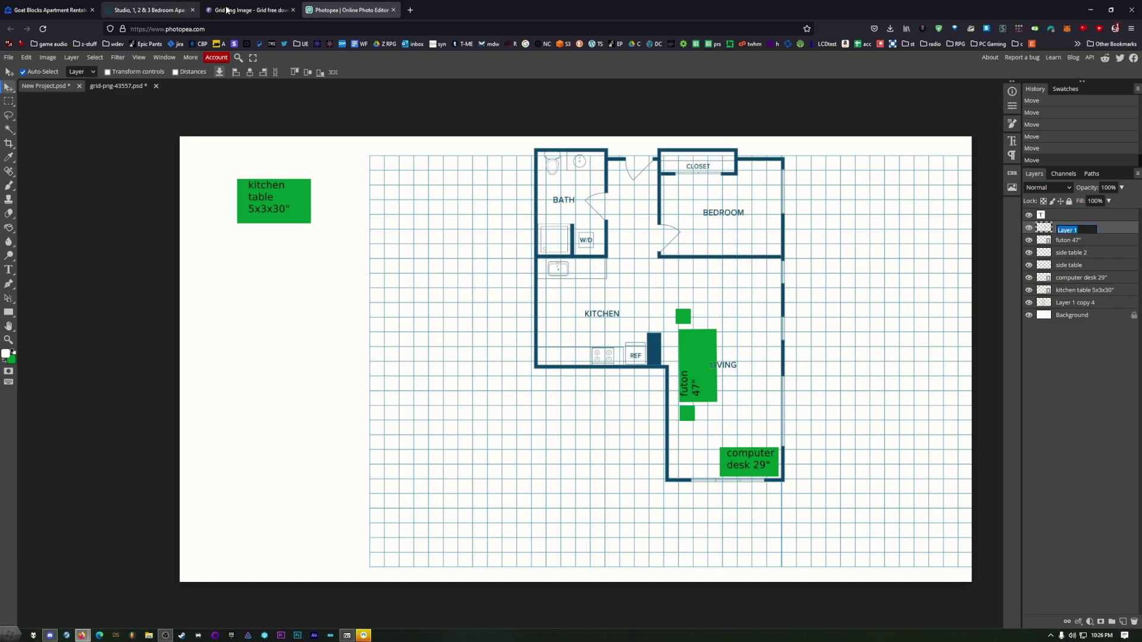
text(goat blocks)
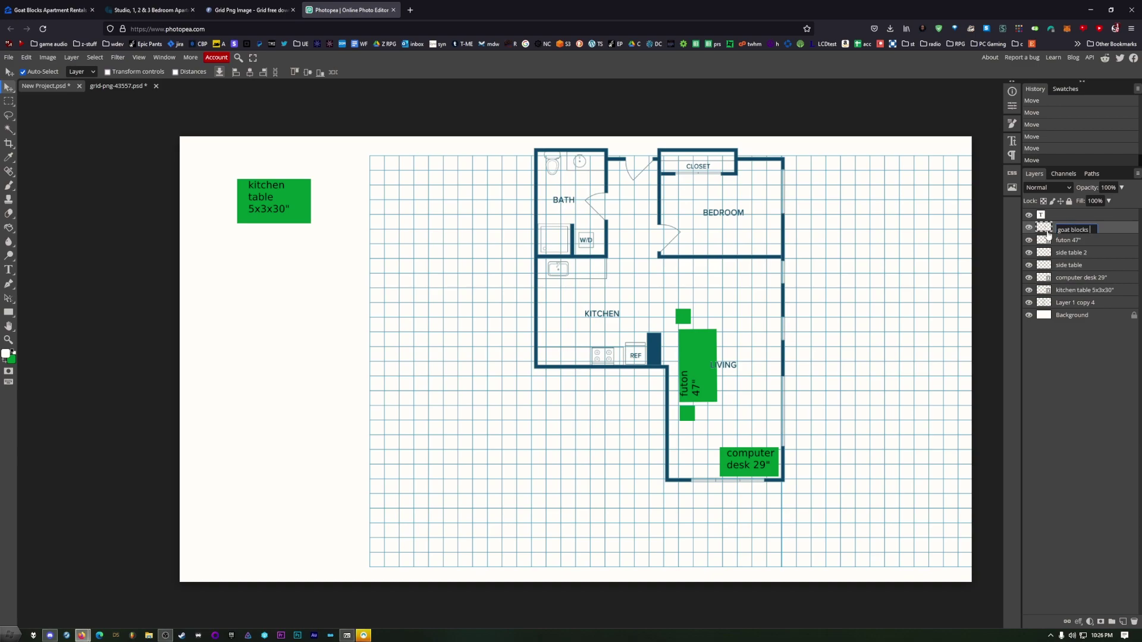
text( 750)
key(Return)
click(1030, 228)
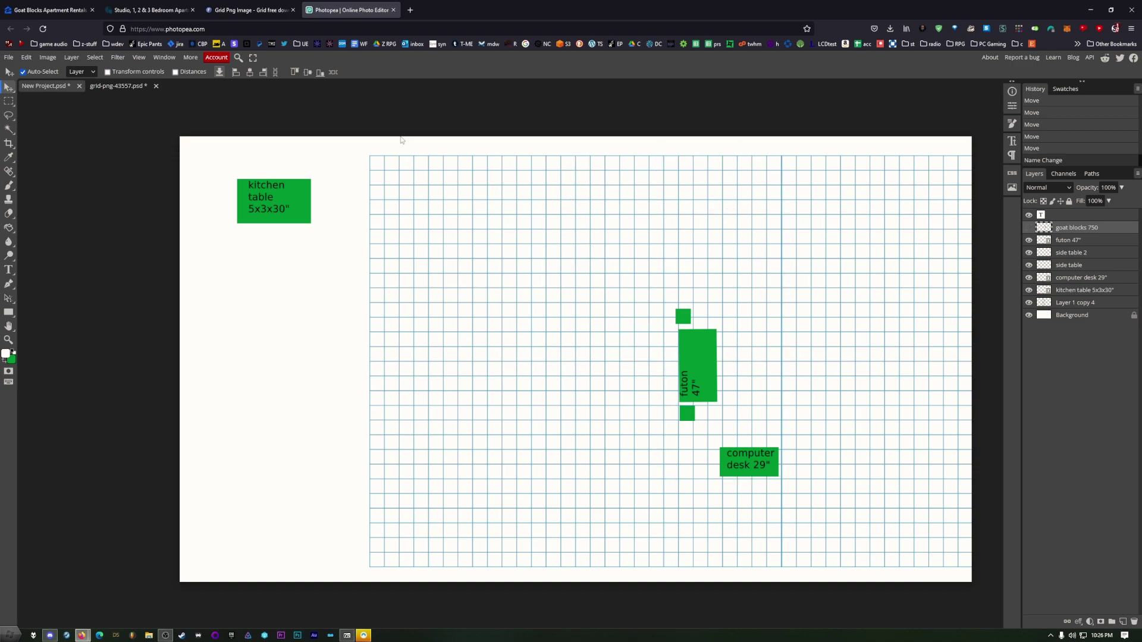
key(ctrl+v)
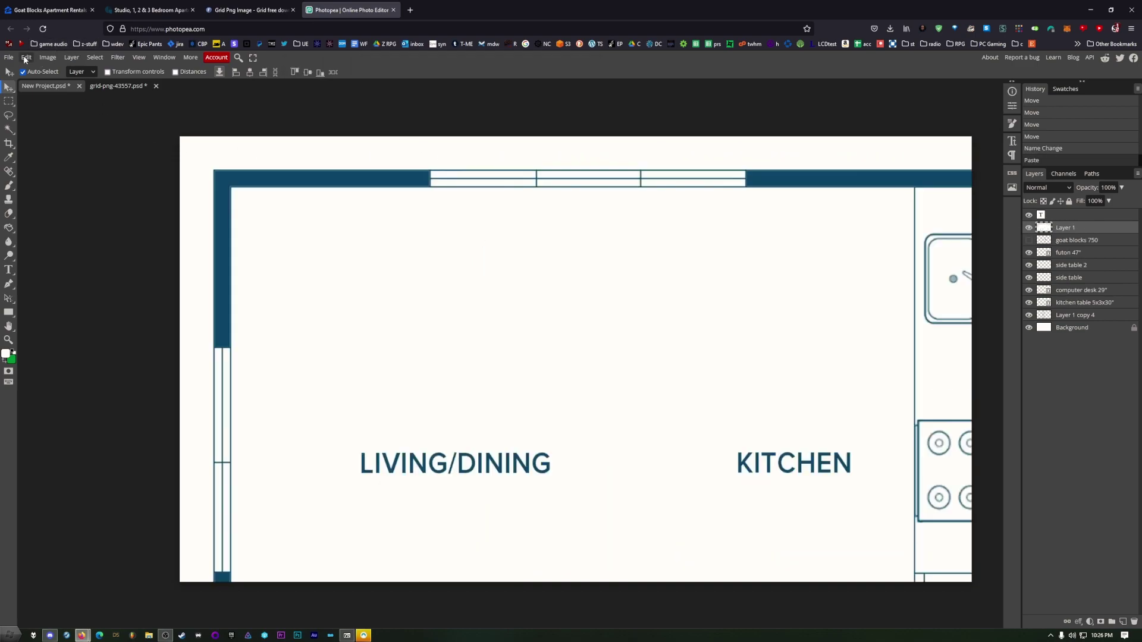
Scale the pasted two-bedroom plan down to 63.78% with Edit > Transform > Scale.
click(27, 58)
mouse_move(71, 277)
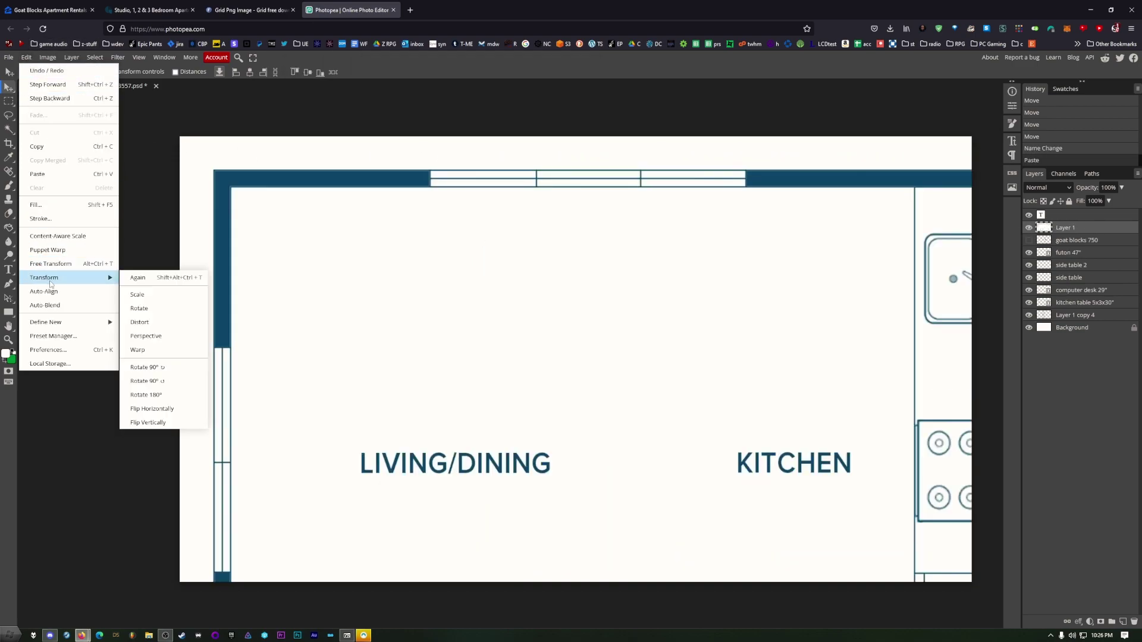
click(158, 301)
drag(198, 150, 701, 466)
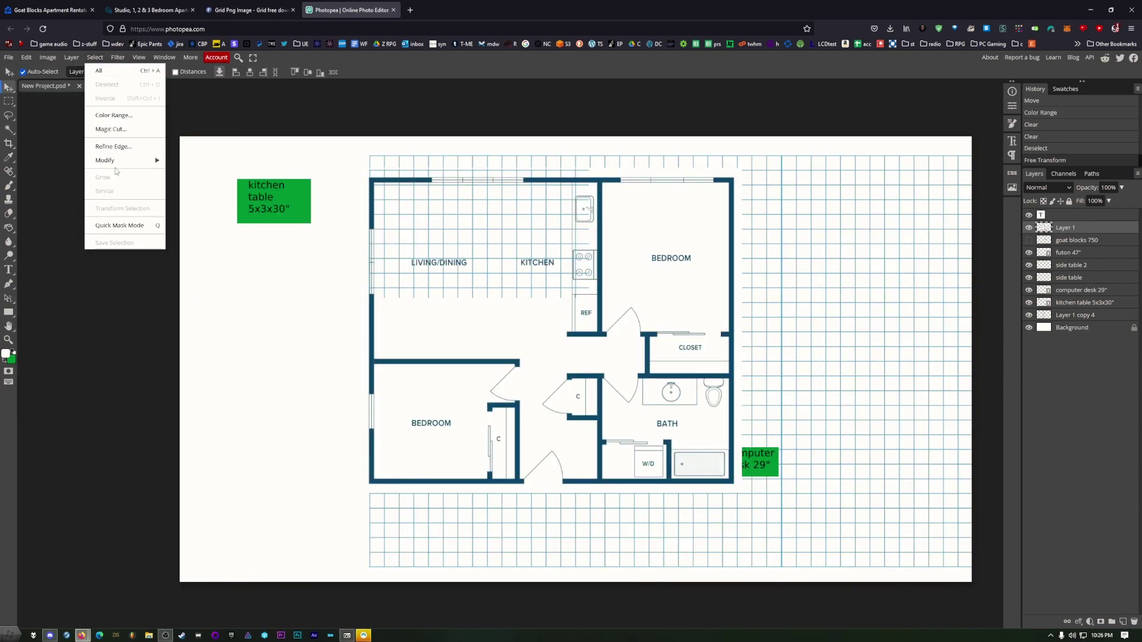
Delete the plan's white background via Color Range and align it to the grid's top-left corner.
click(114, 115)
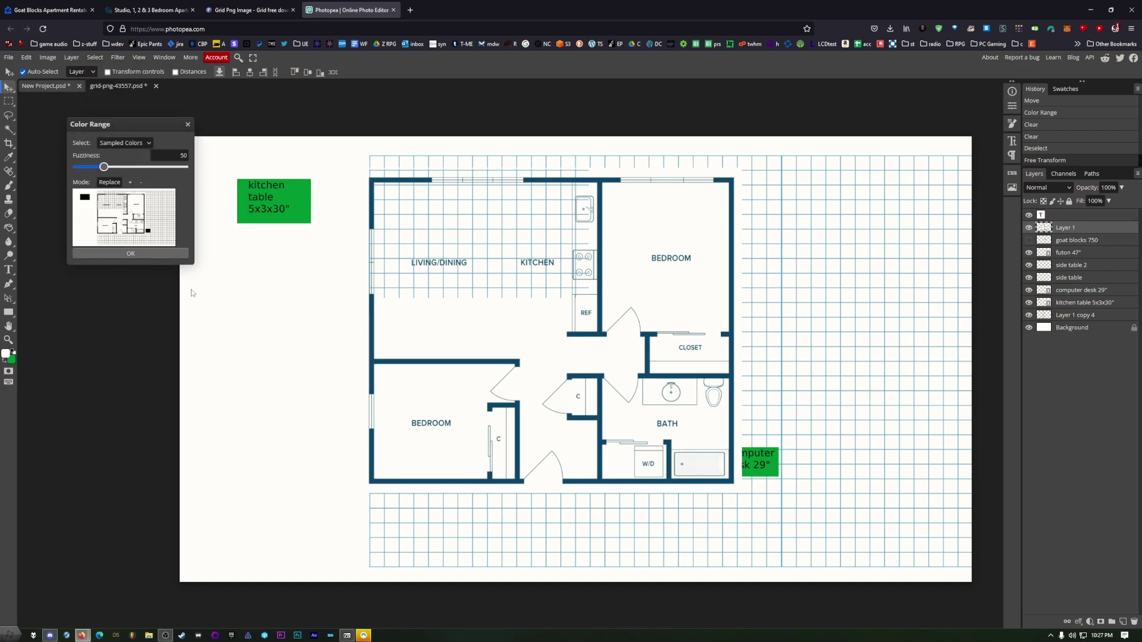
key(Return)
key(Delete)
key(ctrl+d)
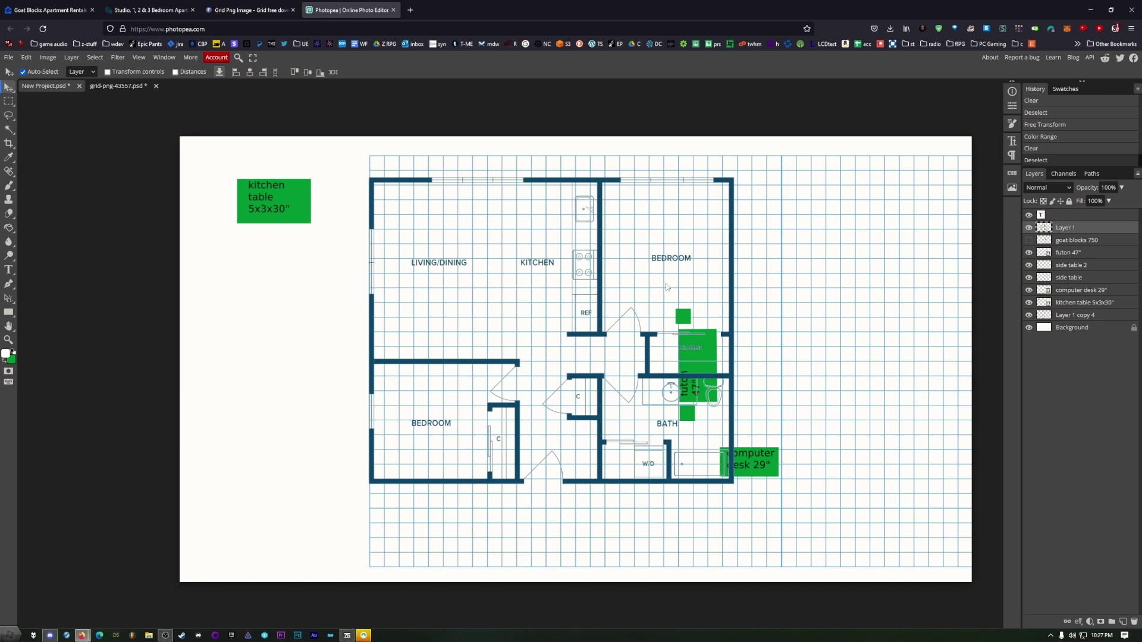
drag(572, 184, 627, 190)
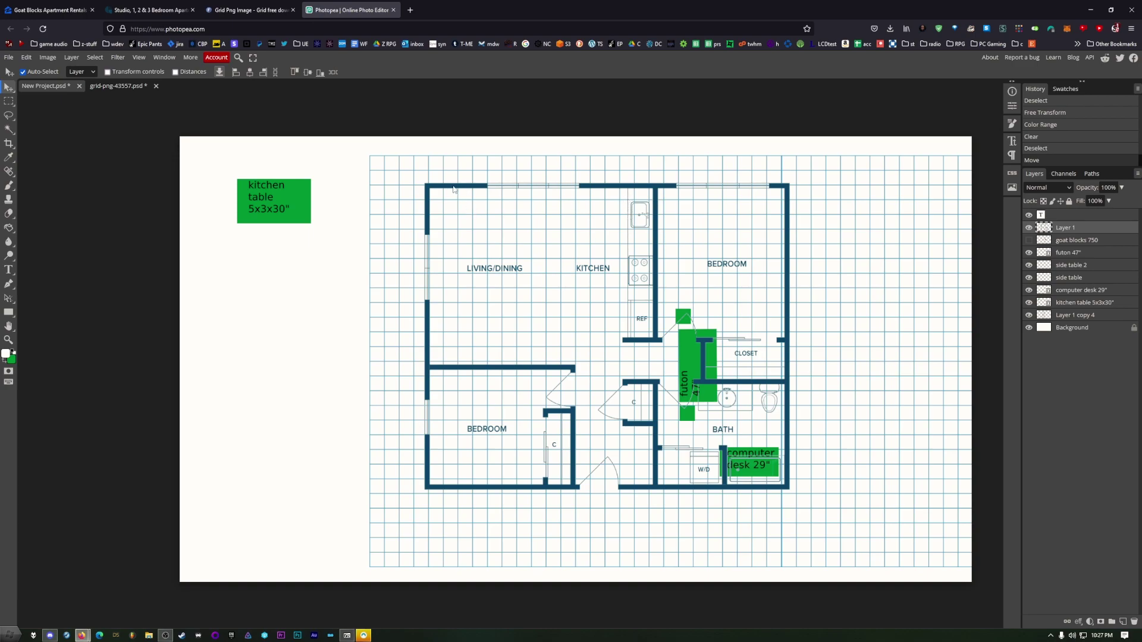
drag(453, 189, 395, 157)
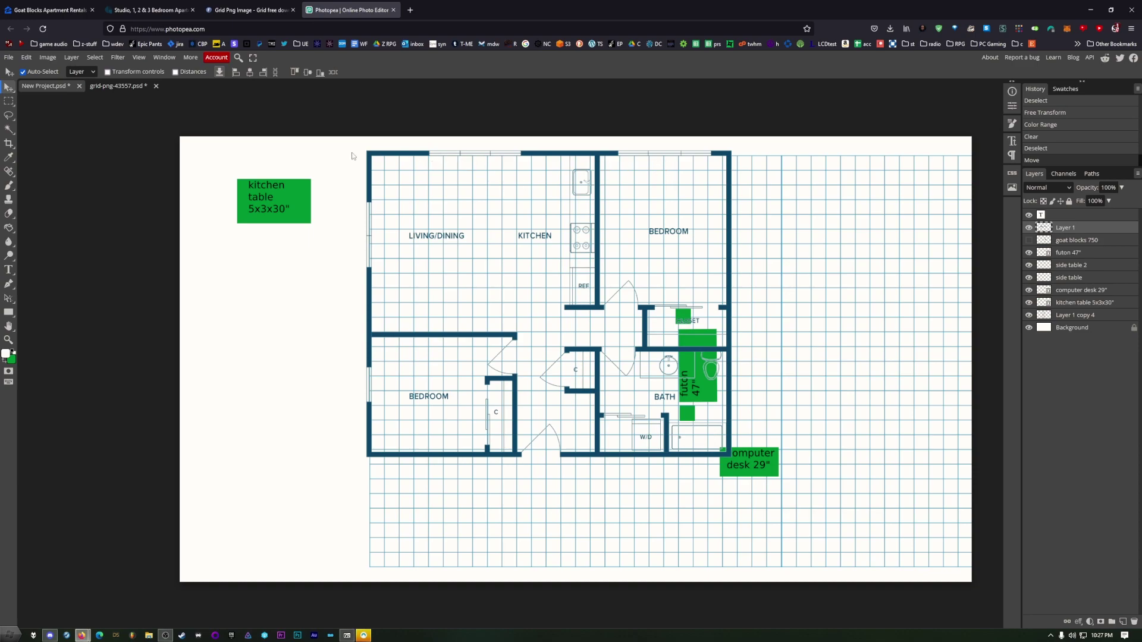
Stretch the 2 Bedroom A plan to about 130% and nudge it down onto the blue grid.
click(27, 57)
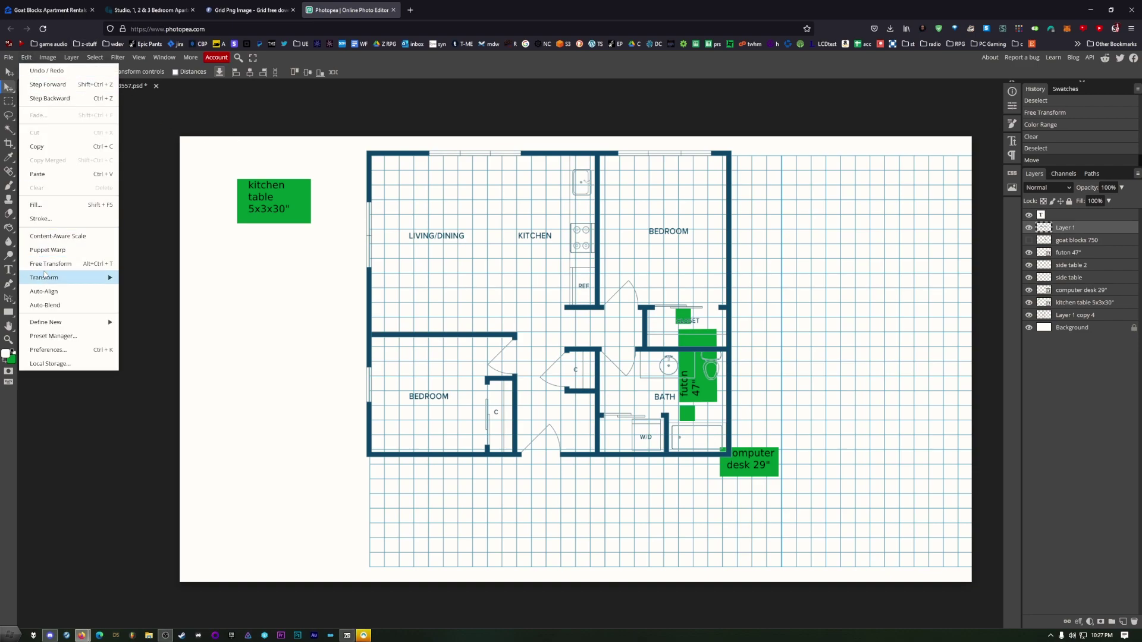
mouse_move(44, 275)
click(151, 291)
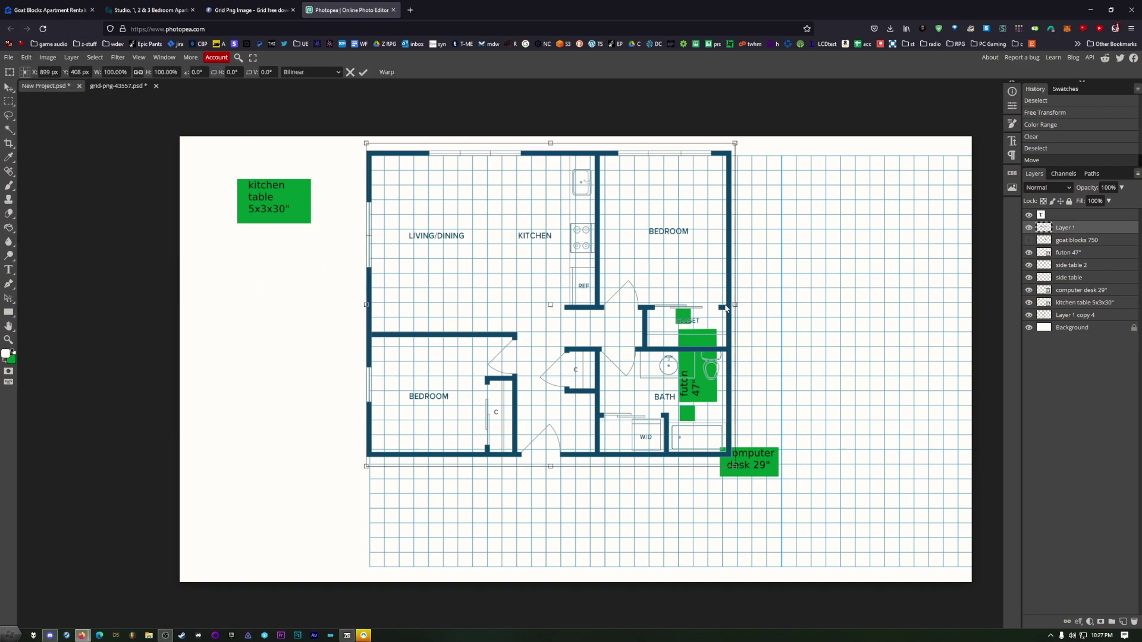
drag(737, 305, 845, 304)
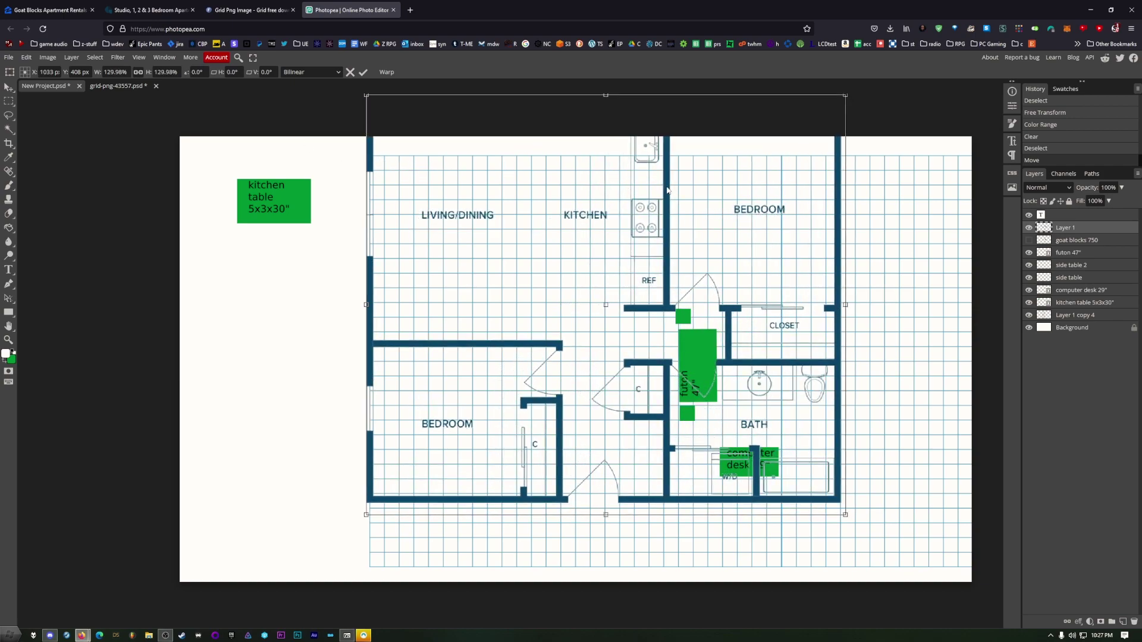
drag(667, 190, 663, 228)
key(Return)
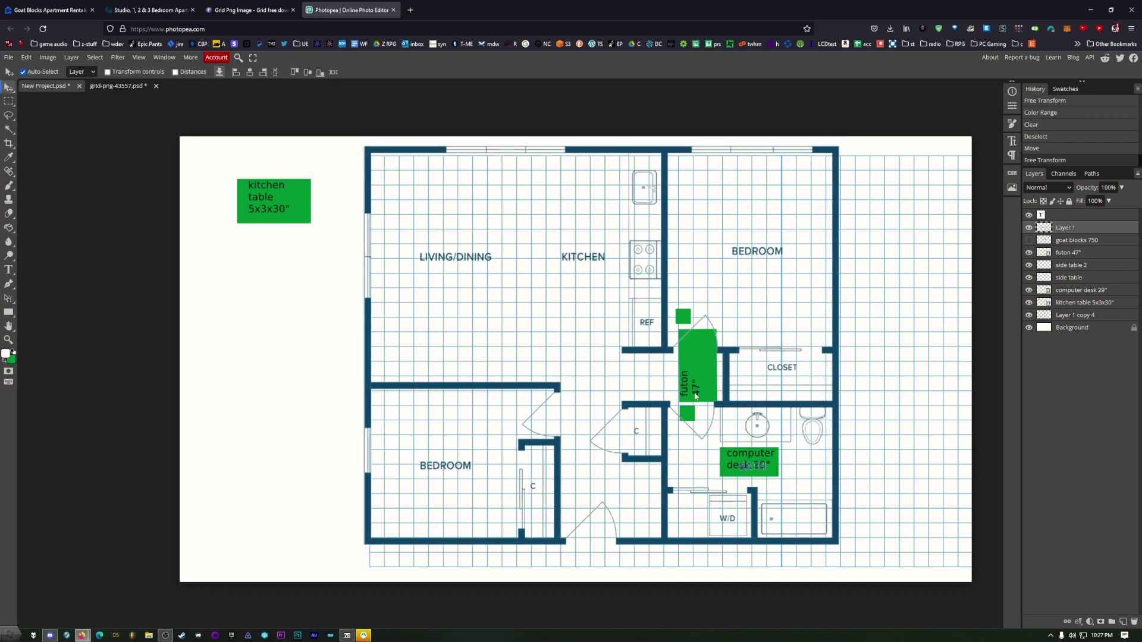
Move the futon 47" block into the living/dining room with the computer desk 29" below it.
click(1072, 253)
drag(694, 366, 429, 306)
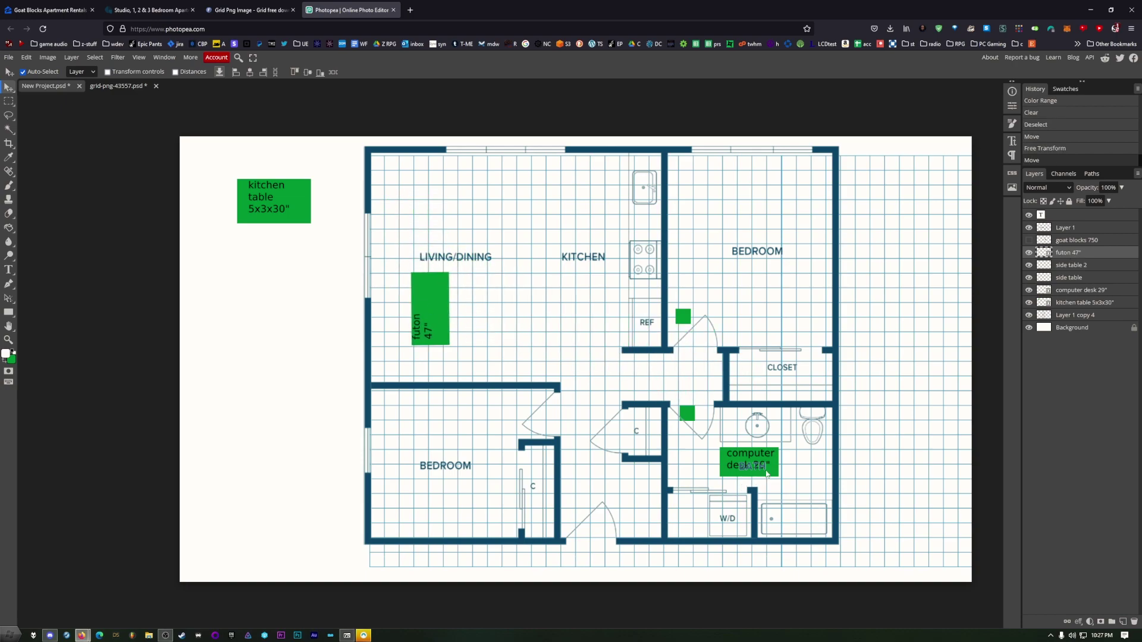
click(1076, 291)
drag(756, 460, 513, 365)
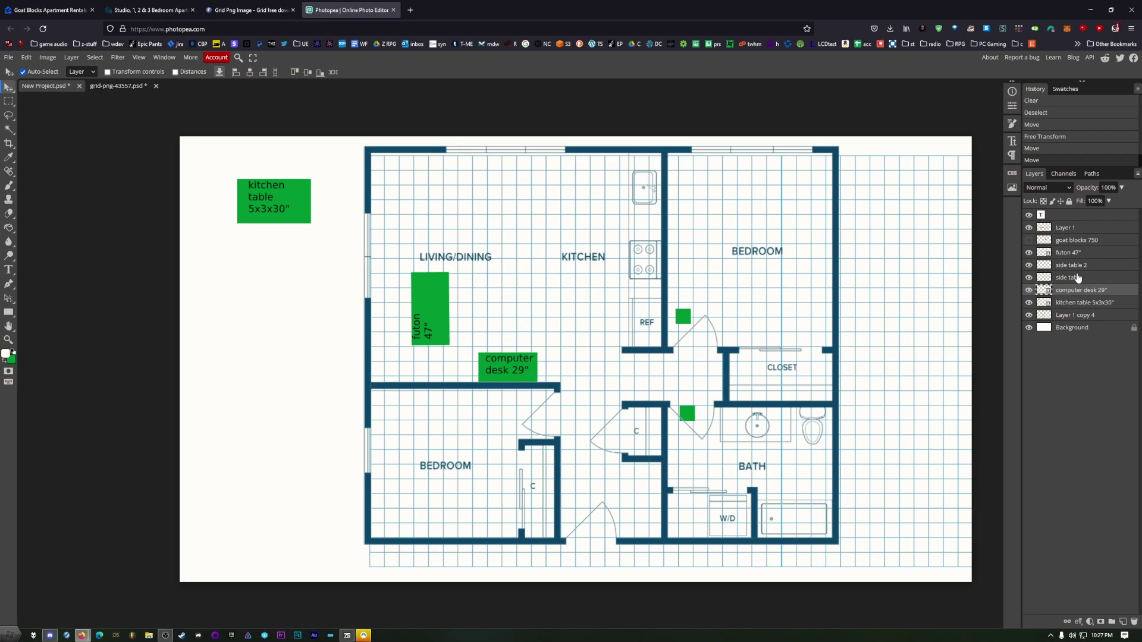
Place the side table by the LIVING label, the kitchen table up top, and side table 2 under the futon.
click(1074, 277)
drag(684, 409, 417, 251)
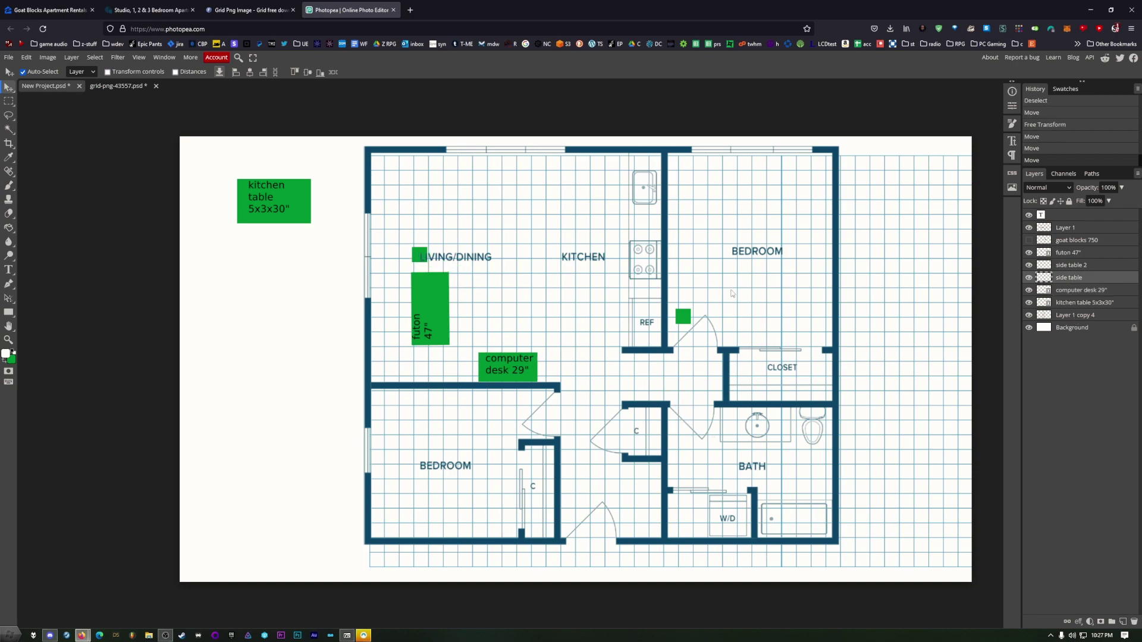
drag(308, 219, 311, 219)
drag(247, 191, 536, 194)
click(1069, 278)
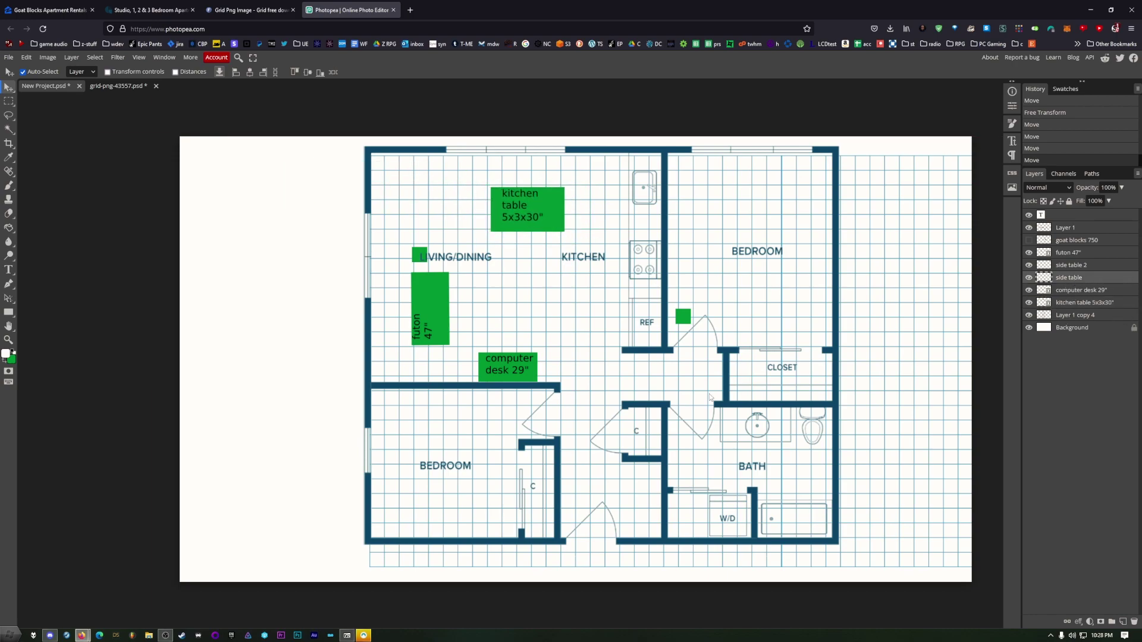
click(683, 319)
drag(684, 324, 422, 367)
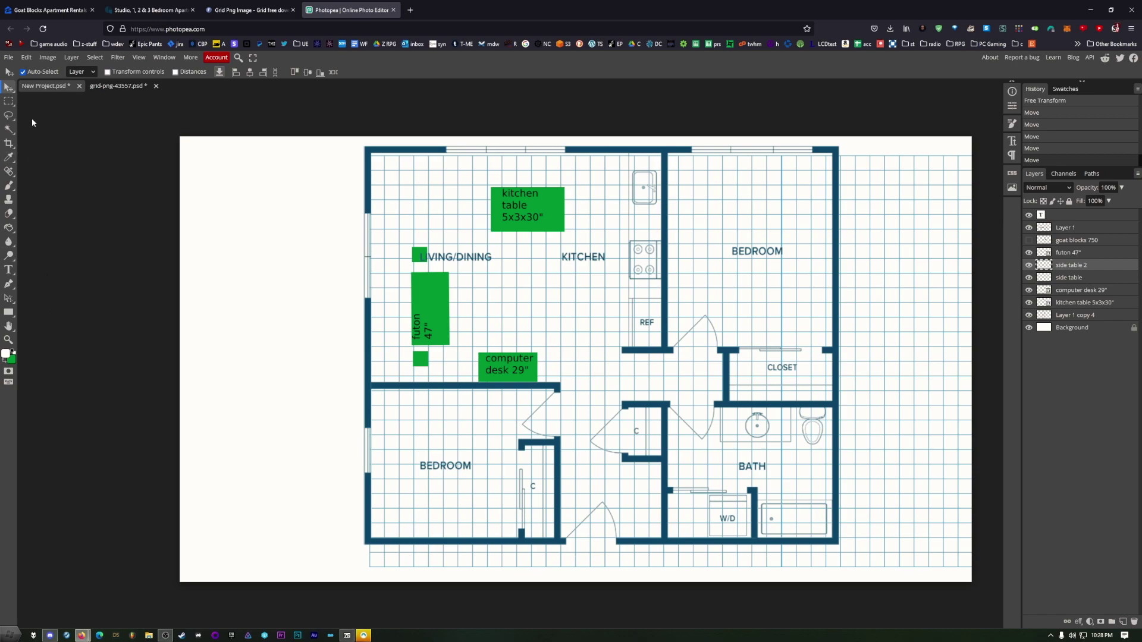
click(9, 101)
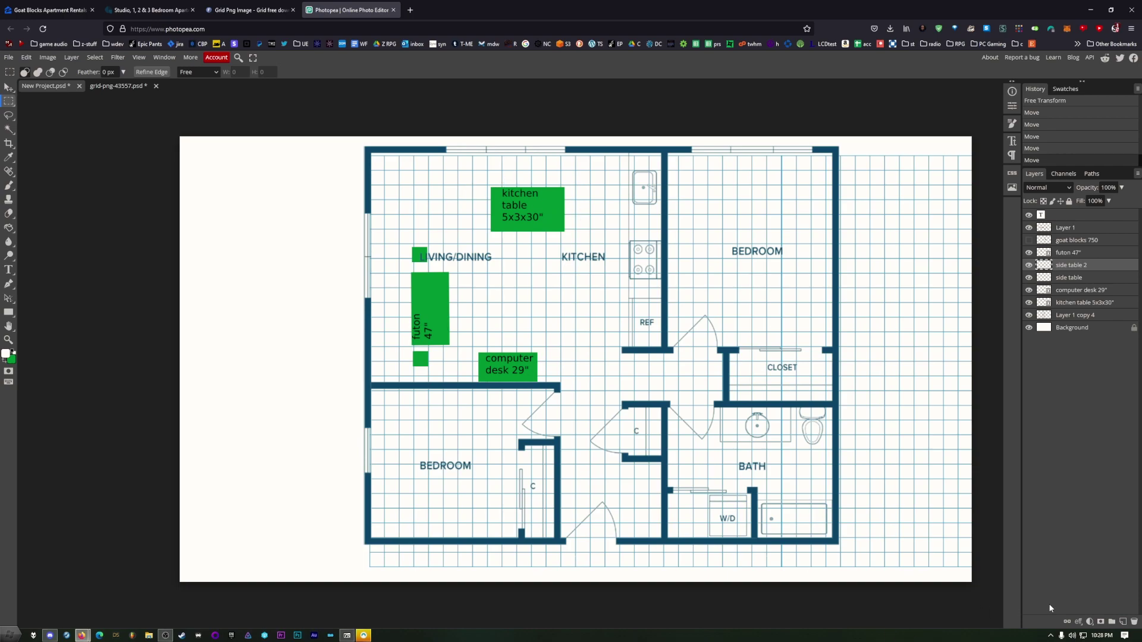
Add a new layer above futon 47", marquee a thin bar near the top-left wall, and choose purple.
click(1123, 622)
drag(1067, 265, 1067, 251)
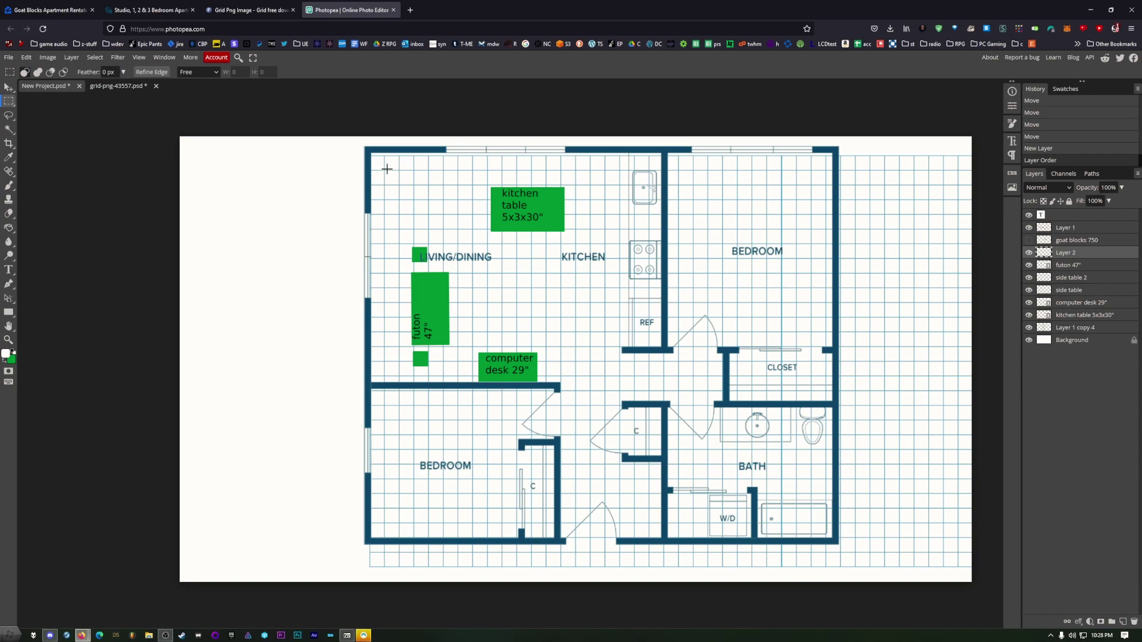
drag(385, 171, 442, 175)
click(6, 355)
click(185, 251)
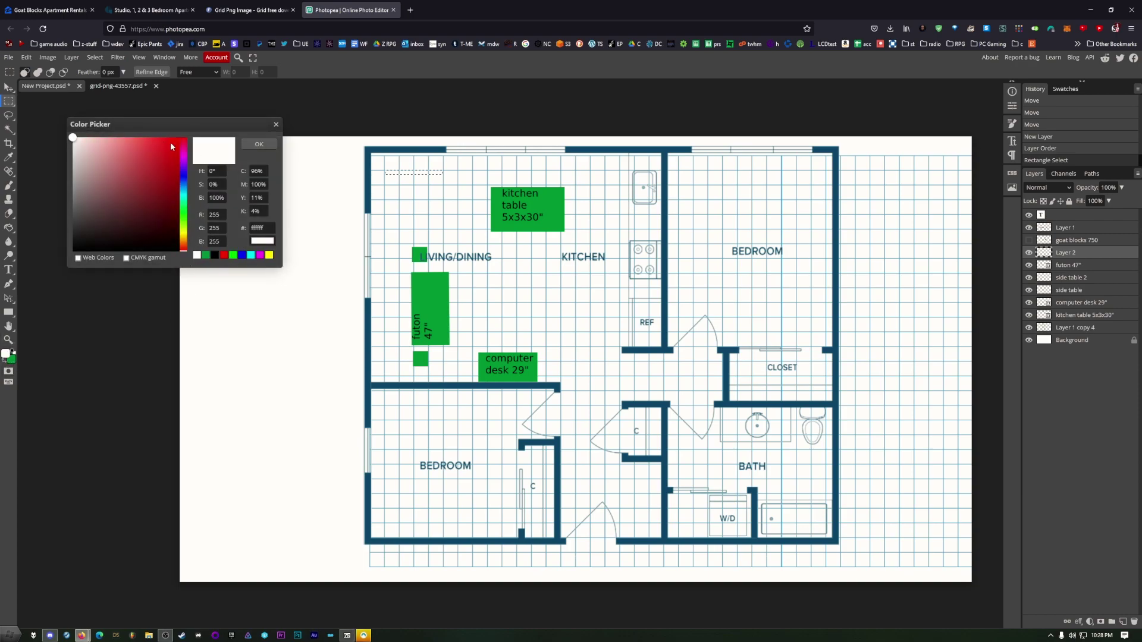
drag(171, 146, 182, 135)
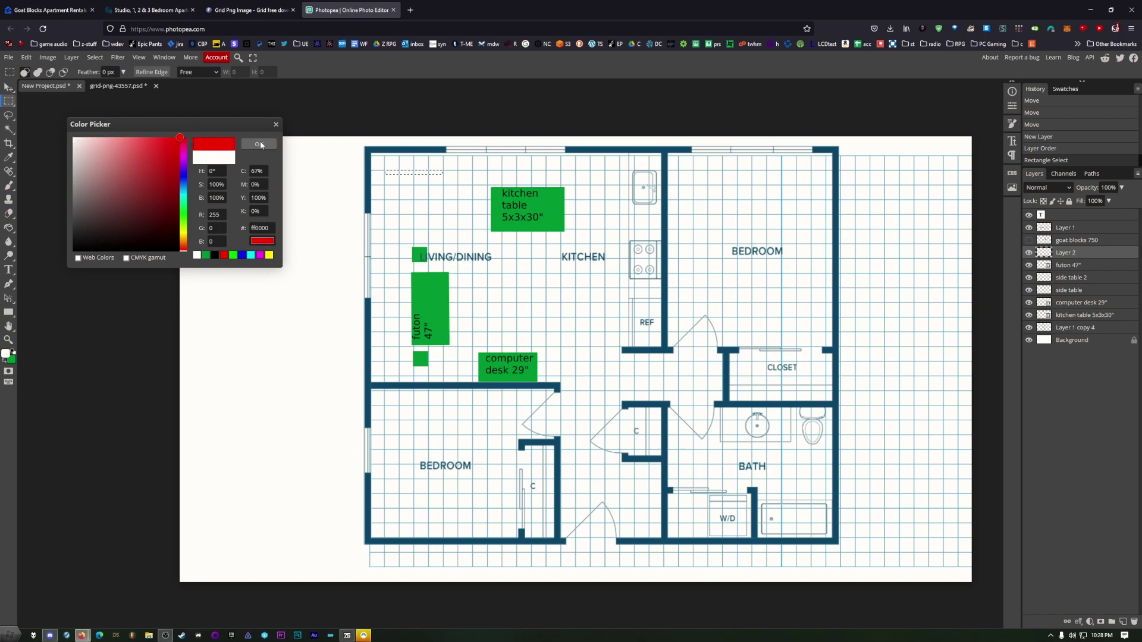
click(183, 158)
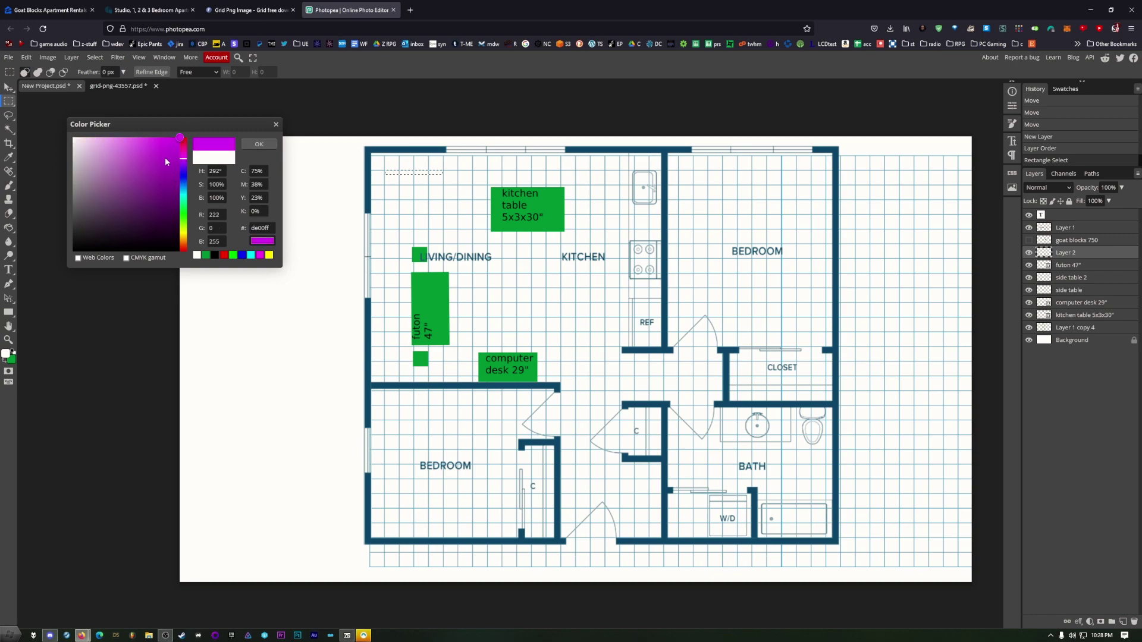
drag(165, 157, 177, 154)
click(260, 143)
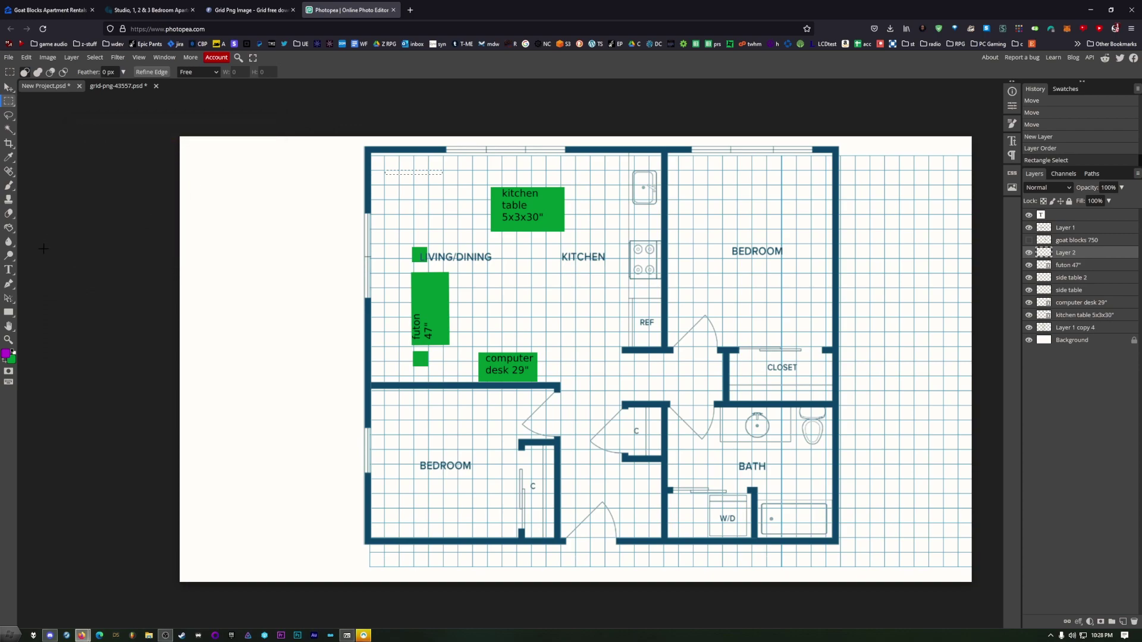
Fill the bar with purple using the Paint Bucket and name the layer TV.
click(9, 228)
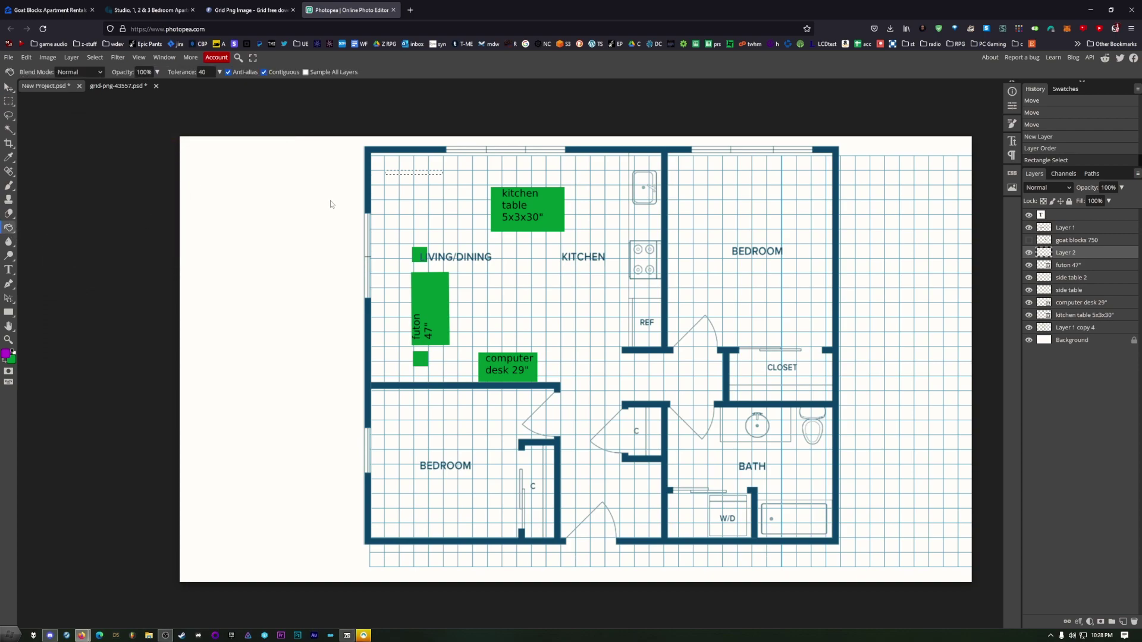
click(414, 176)
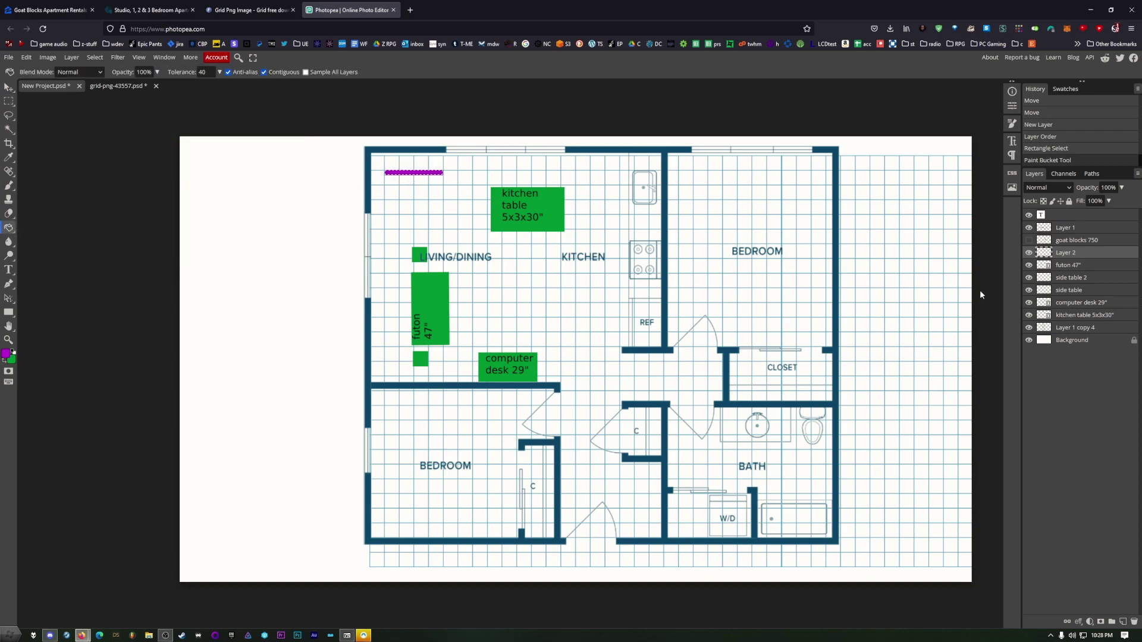
double_click(1066, 253)
text(TV)
key(Return)
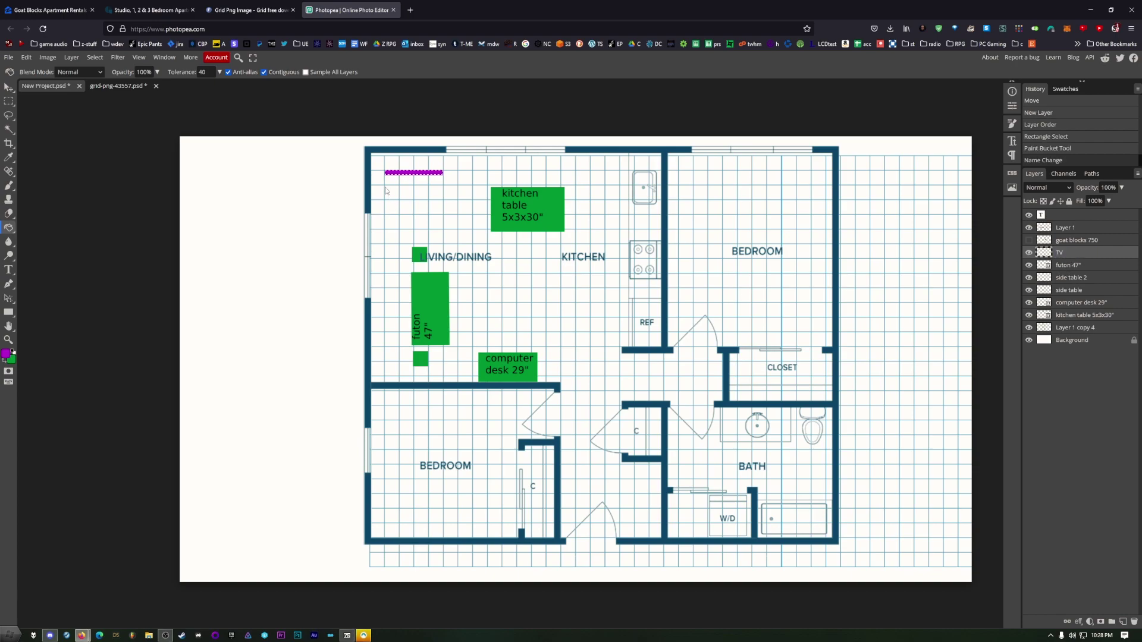
Reorder the TV layer above the desk and drop the purple bar just under the computer desk block.
key(v)
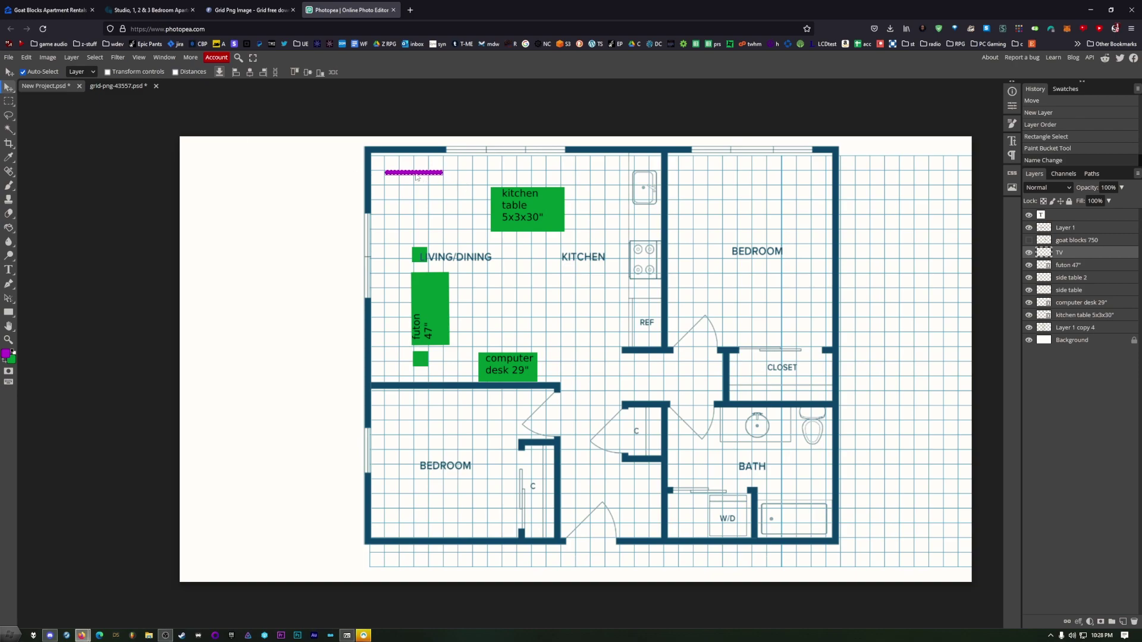
drag(416, 176, 528, 204)
drag(1065, 253, 1073, 323)
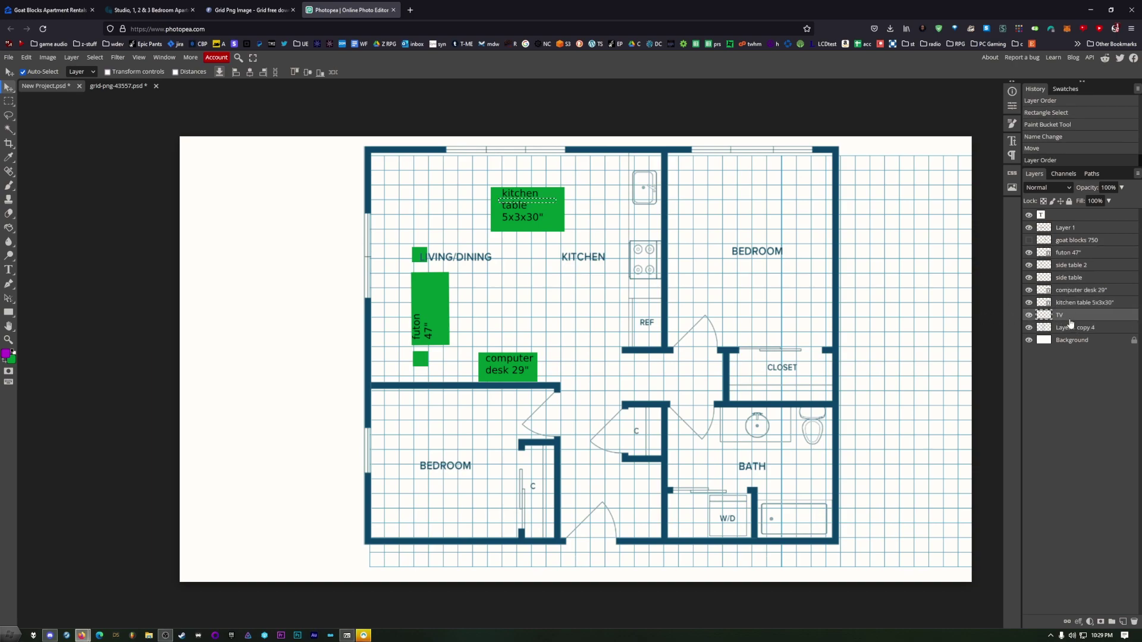
mouse_move(1071, 316)
mouse_down()
mouse_move(1075, 330)
mouse_move(1070, 299)
mouse_up()
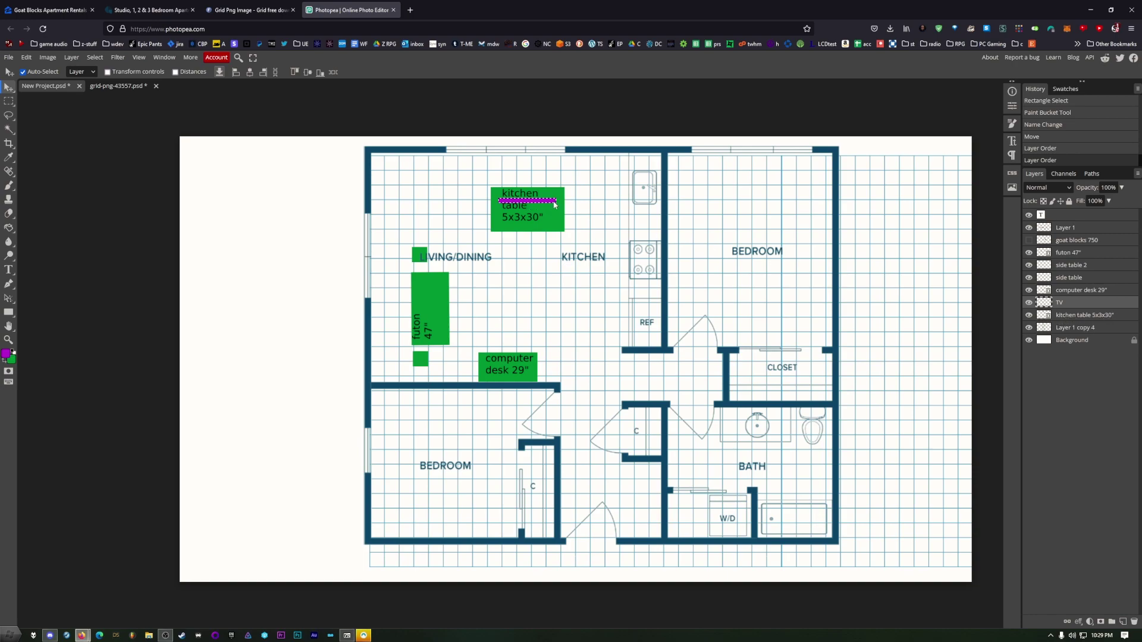
drag(555, 204, 521, 339)
key(ctrl+d)
drag(1080, 307, 1075, 245)
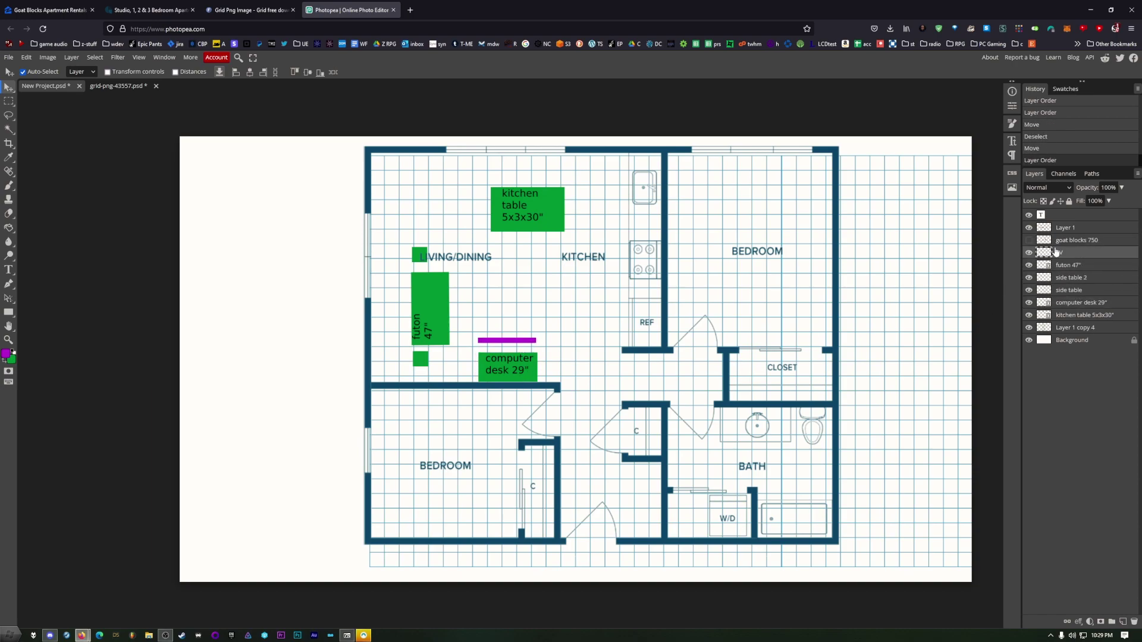
drag(500, 342, 492, 383)
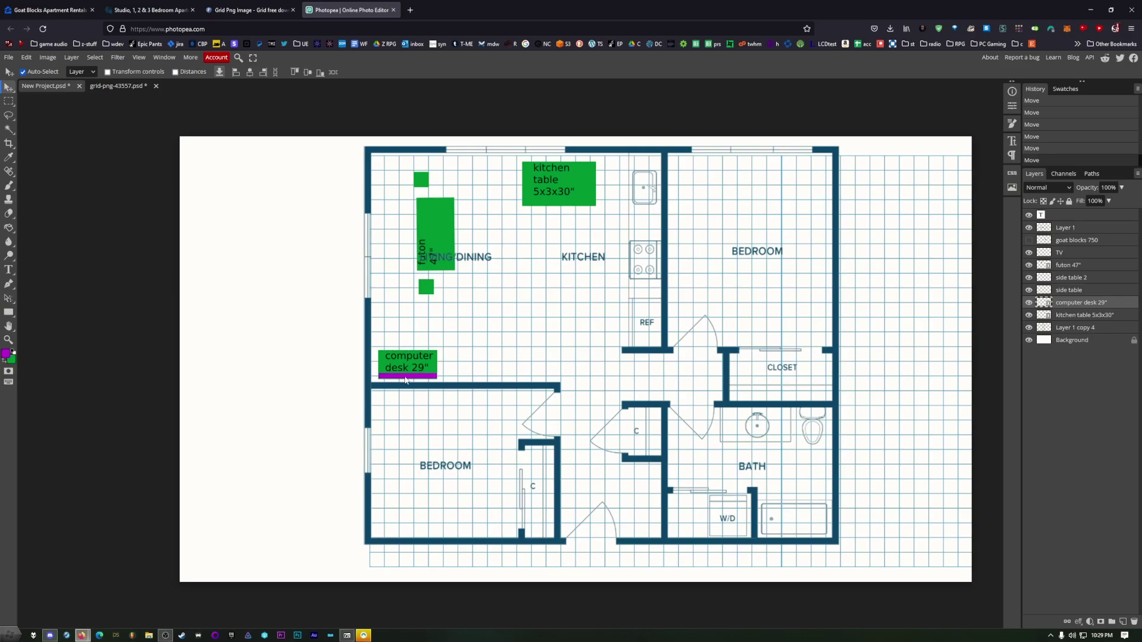
Select the TV layer in the floor plan.
click(409, 377)
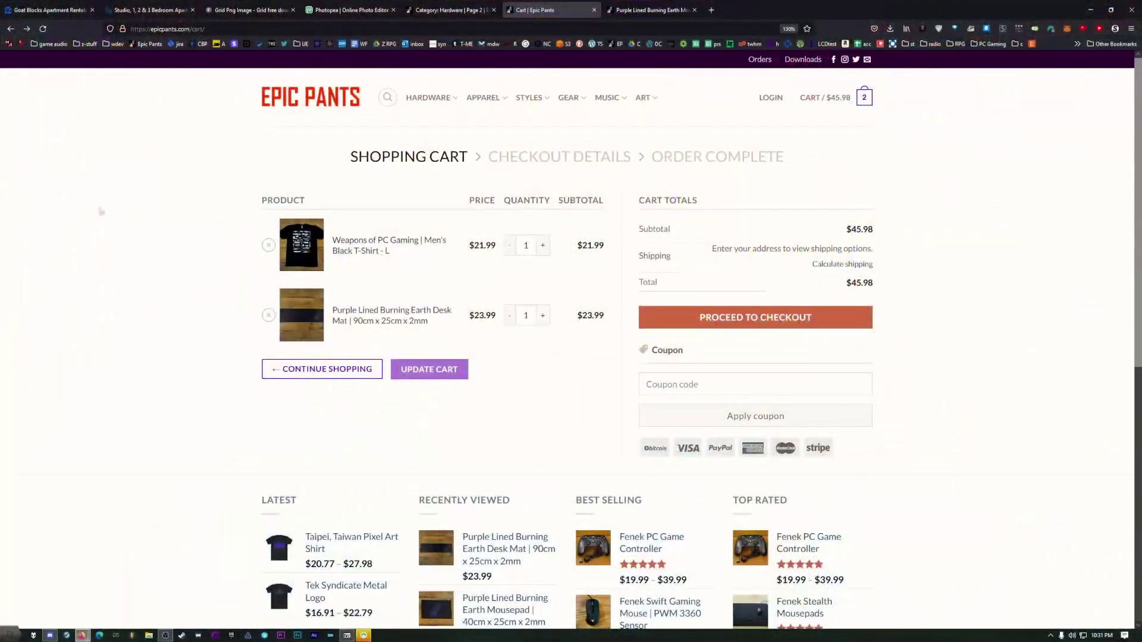
Add another Purple Lined Burning Earth Desk Mat from Hardware, bringing the cart to $69.97.
click(453, 10)
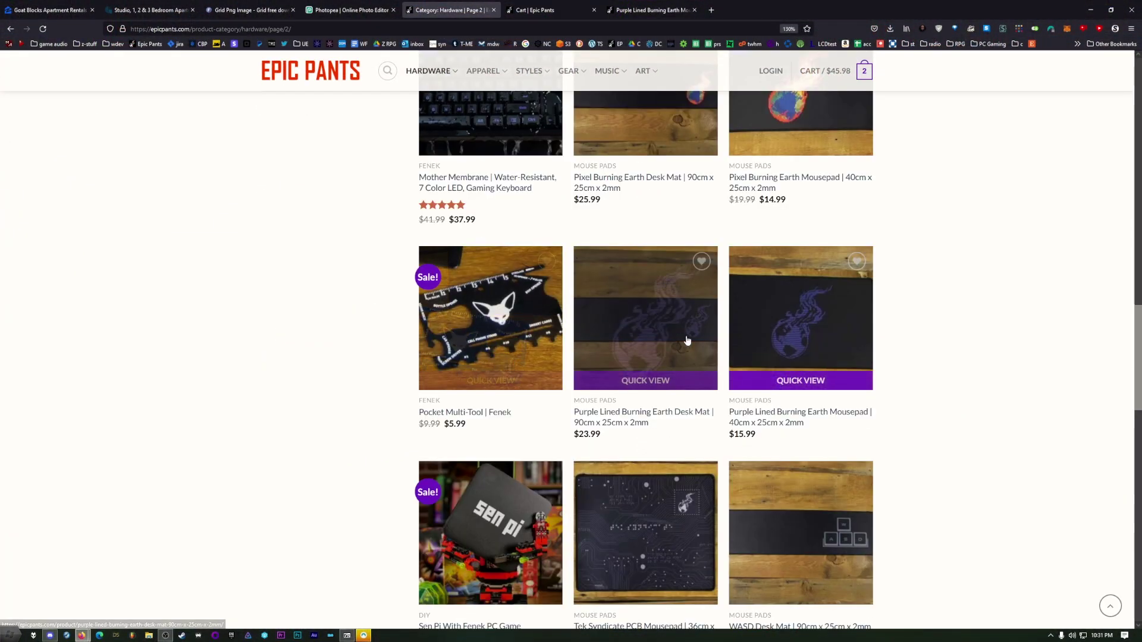
scroll(687, 341, up, 4)
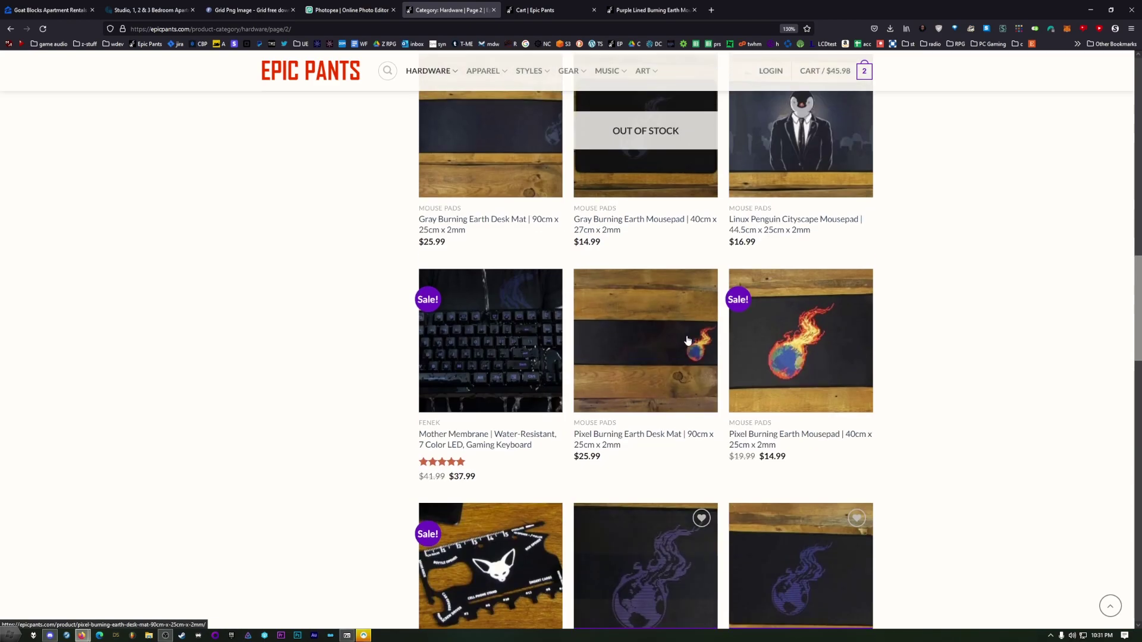
click(640, 588)
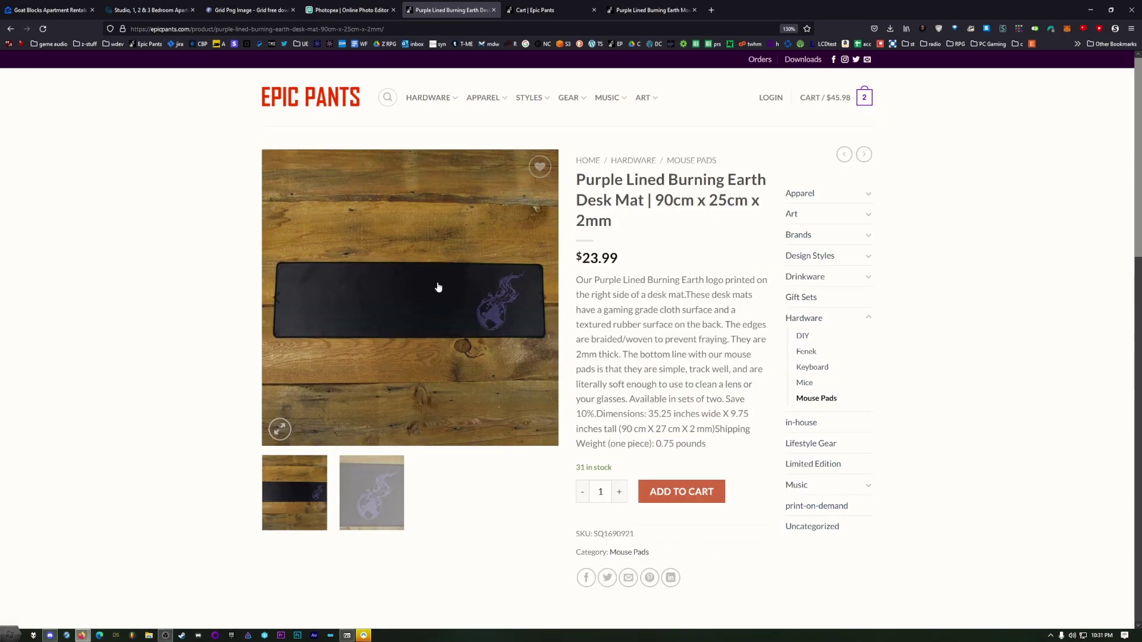
click(683, 494)
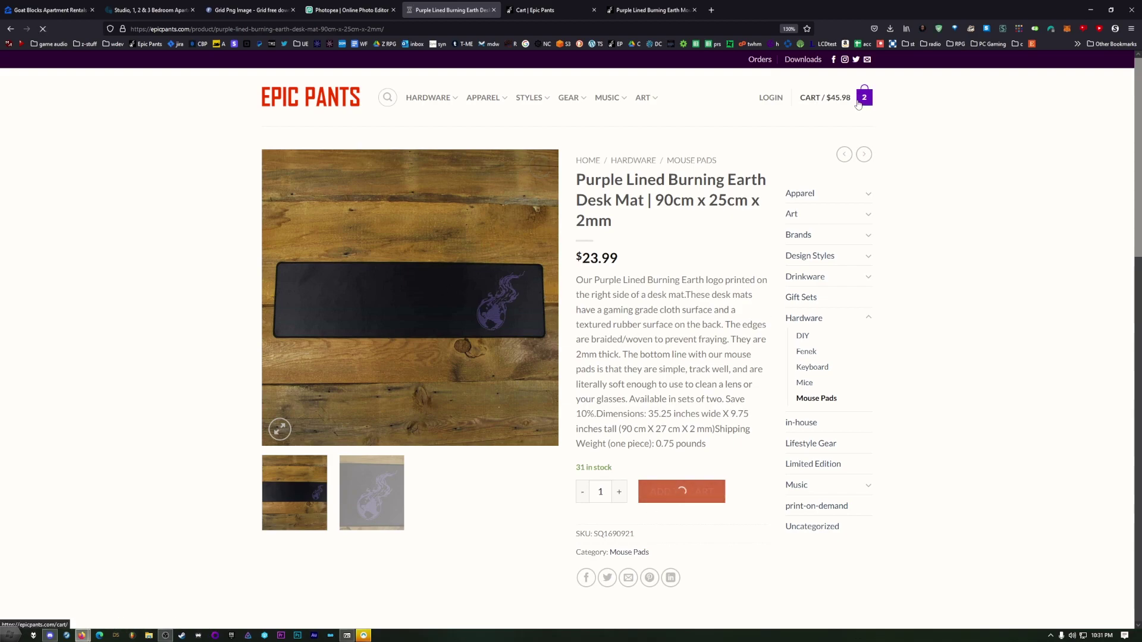
mouse_move(863, 102)
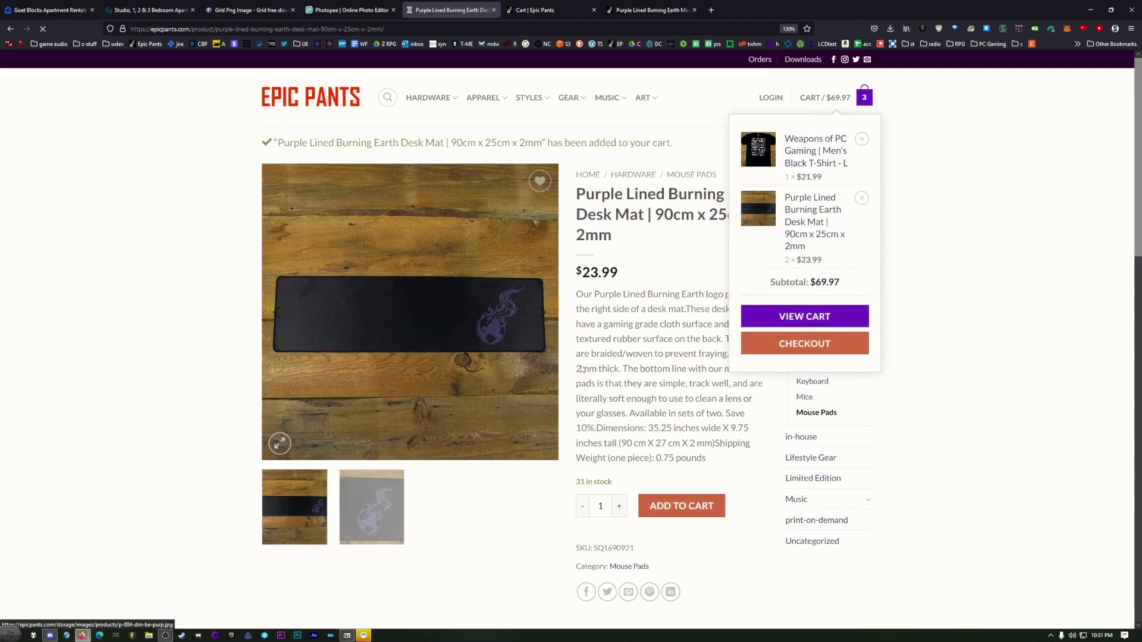
click(805, 316)
click(690, 387)
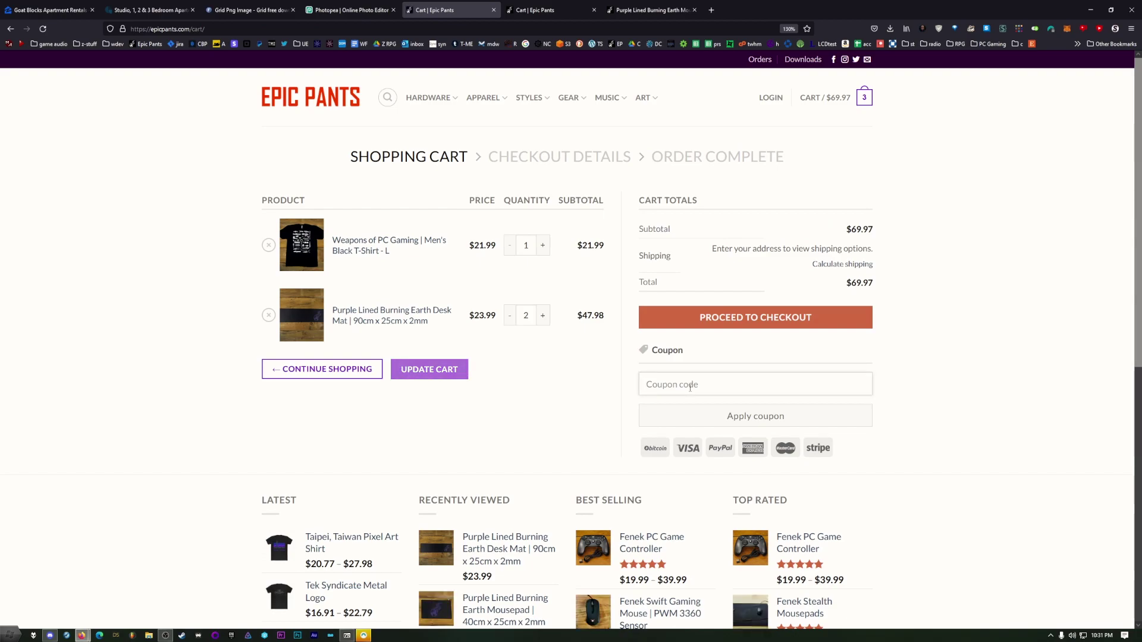